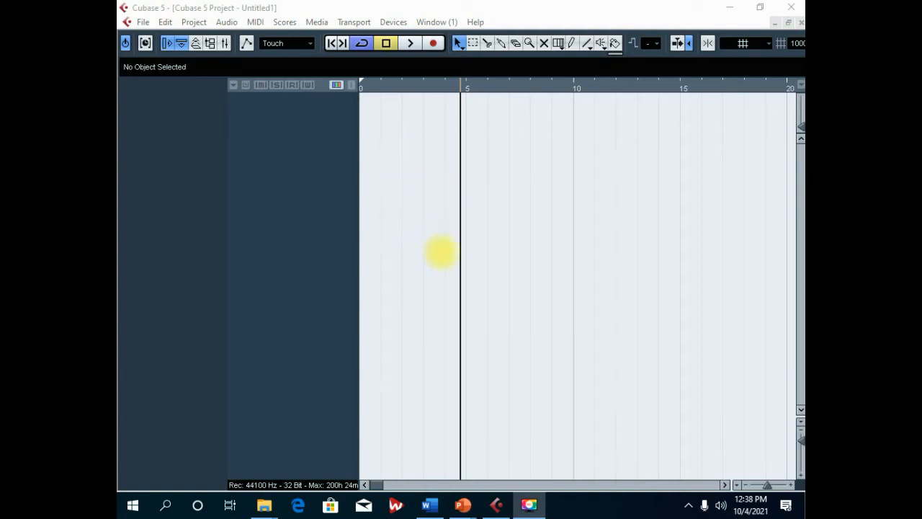
Step: Bring up the Transport panel, reposition it higher over the project, and switch the tempo mode to the tempo track
click(421, 226)
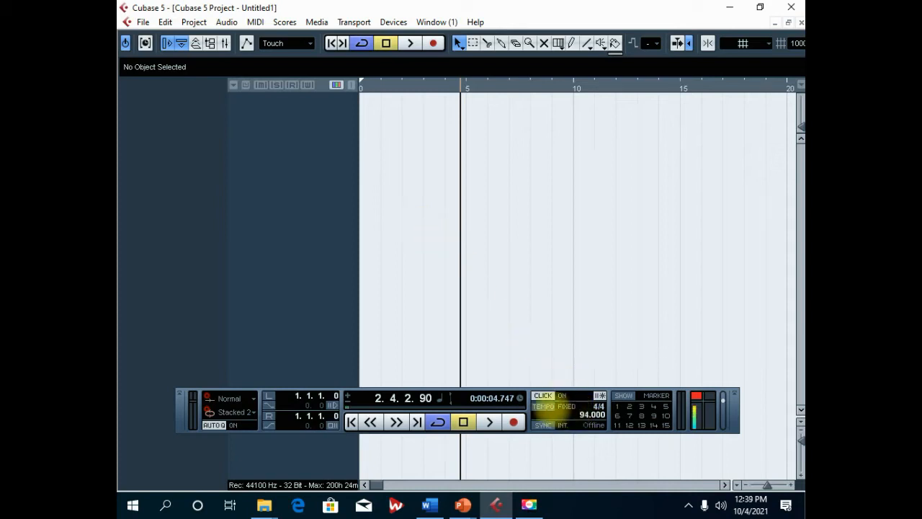
click(566, 406)
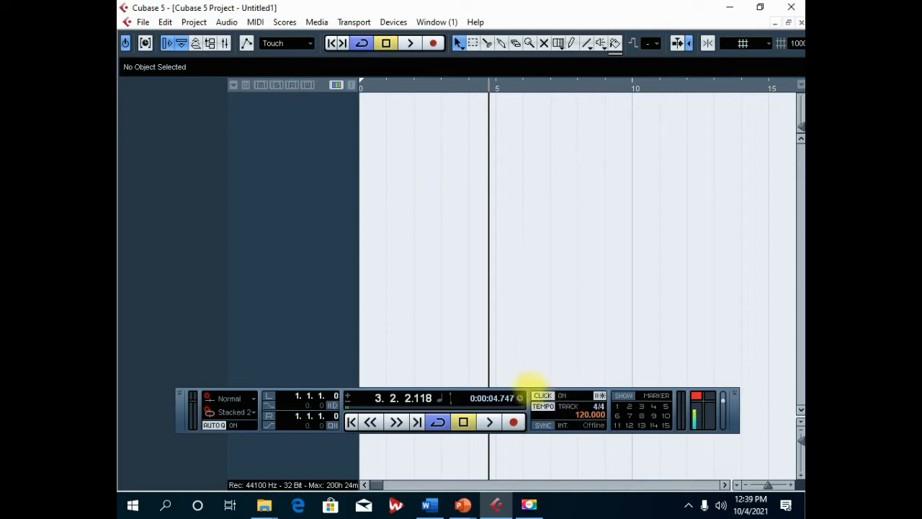
drag(529, 383, 503, 302)
Step: Hide the Transport panel and show it again
click(394, 22)
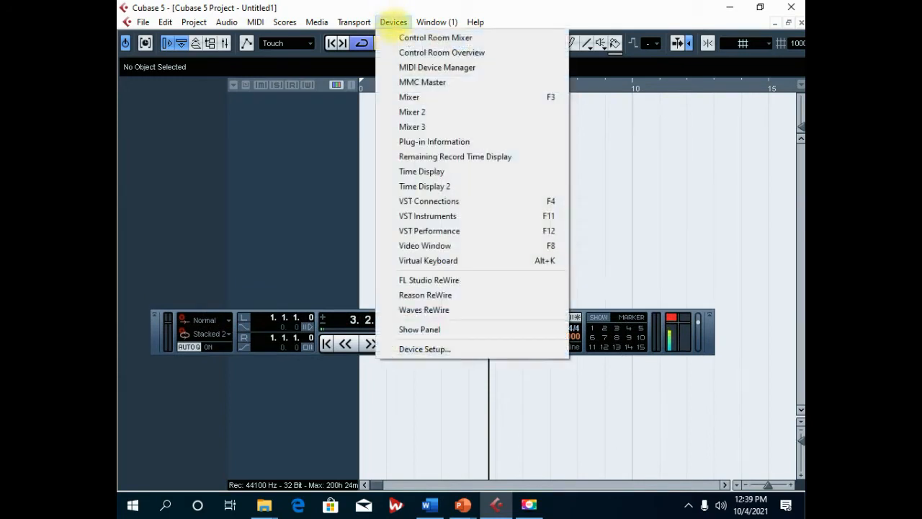
click(373, 36)
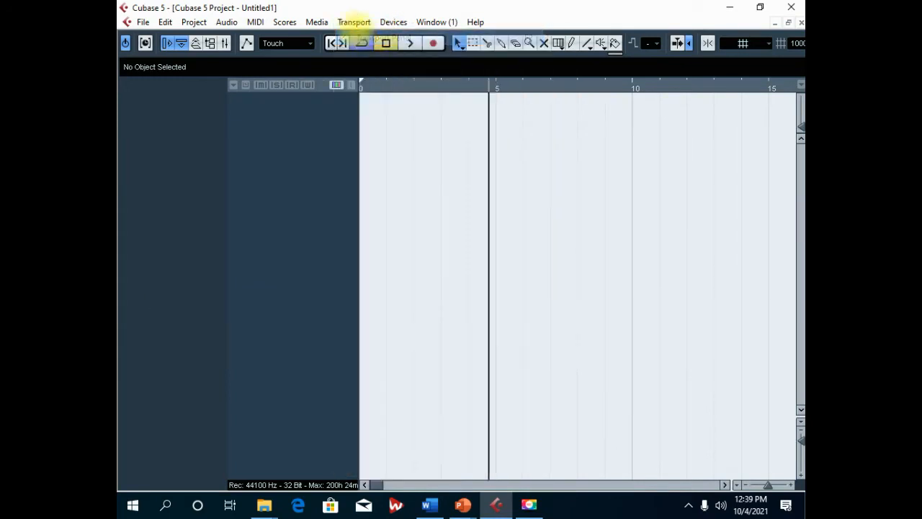
click(354, 22)
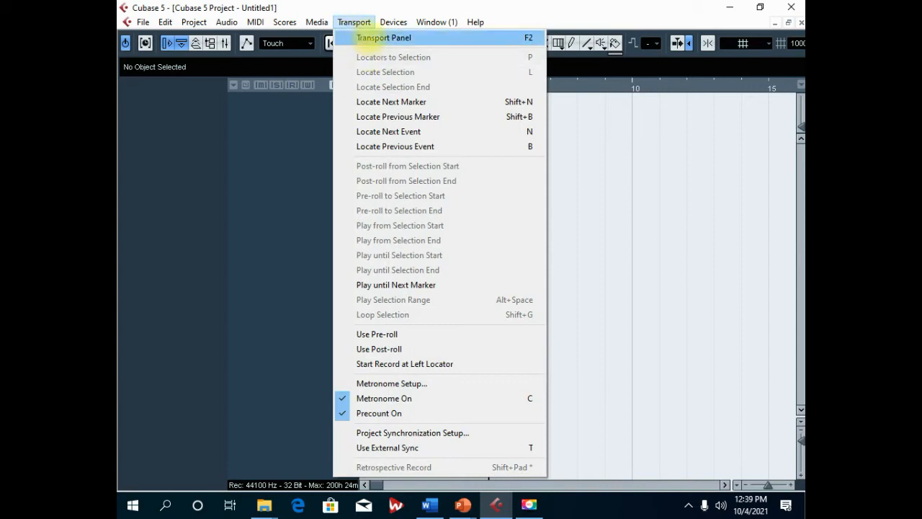
click(364, 38)
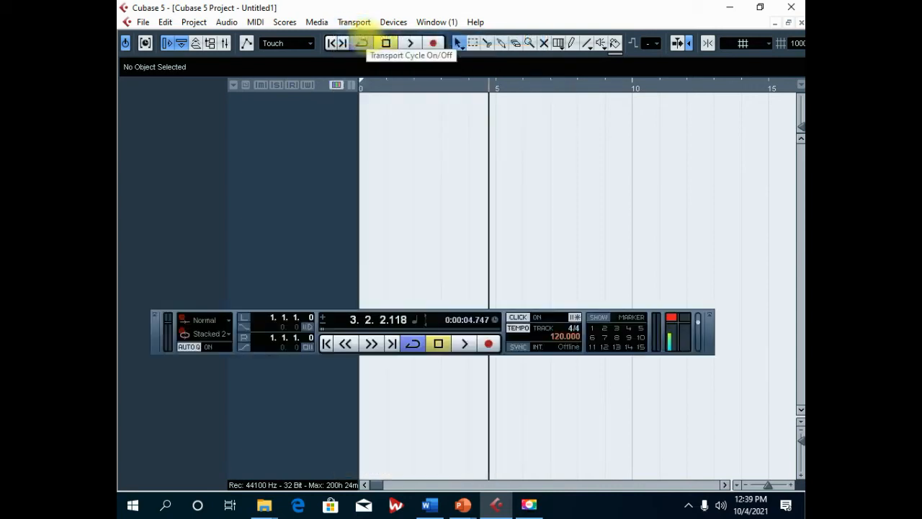
click(354, 20)
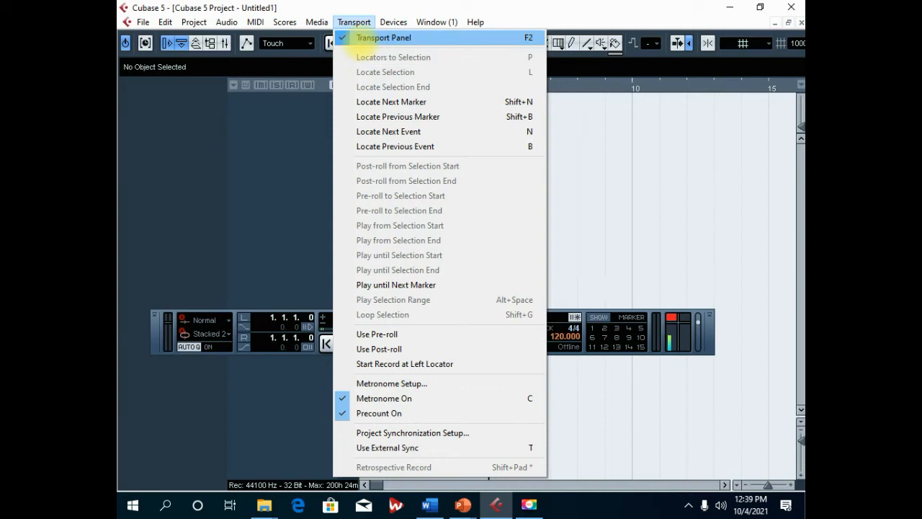
click(305, 144)
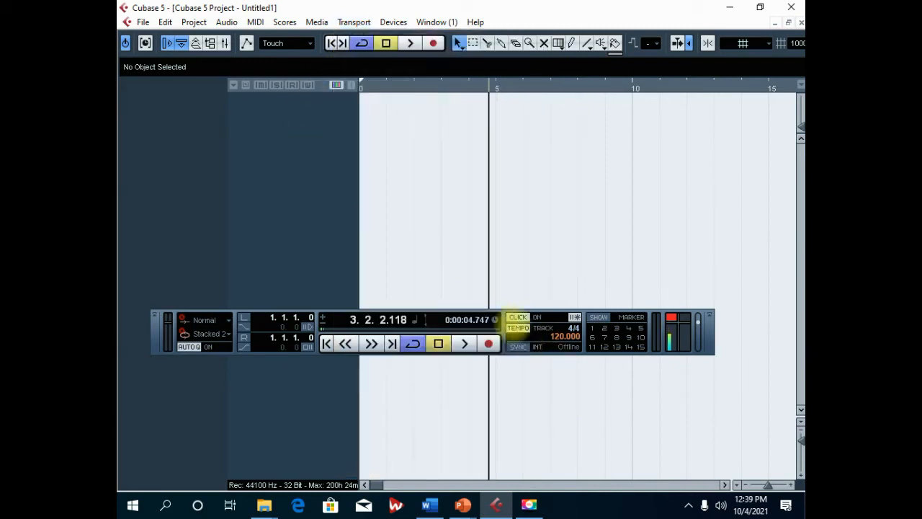
Step: Check the secondary time display's format options and reposition the Transport panel over the project
click(495, 319)
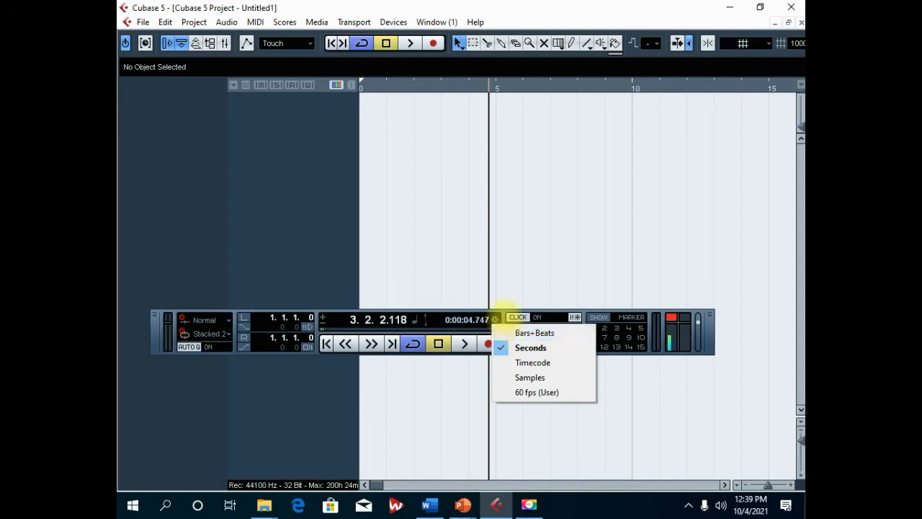
click(494, 319)
drag(494, 319, 540, 309)
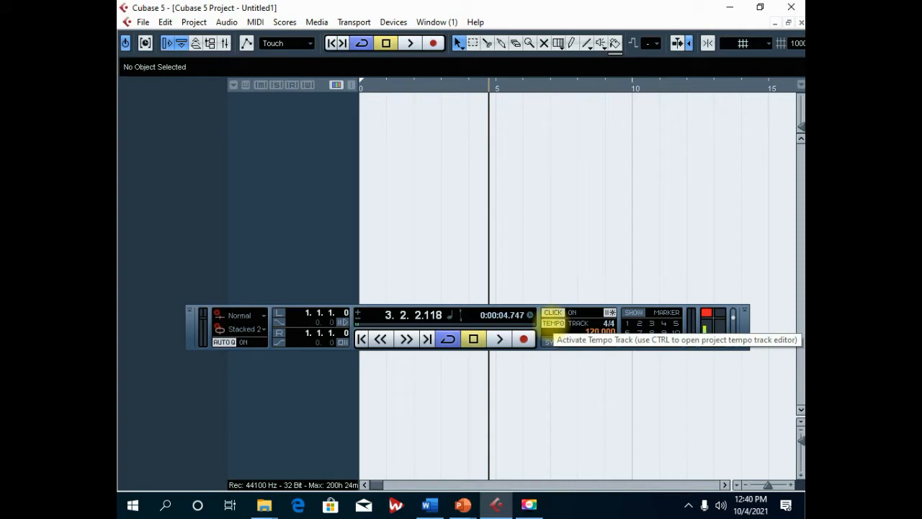
Step: Switch the tempo to fixed mode at 94.000 and play the project briefly to check the click
click(552, 323)
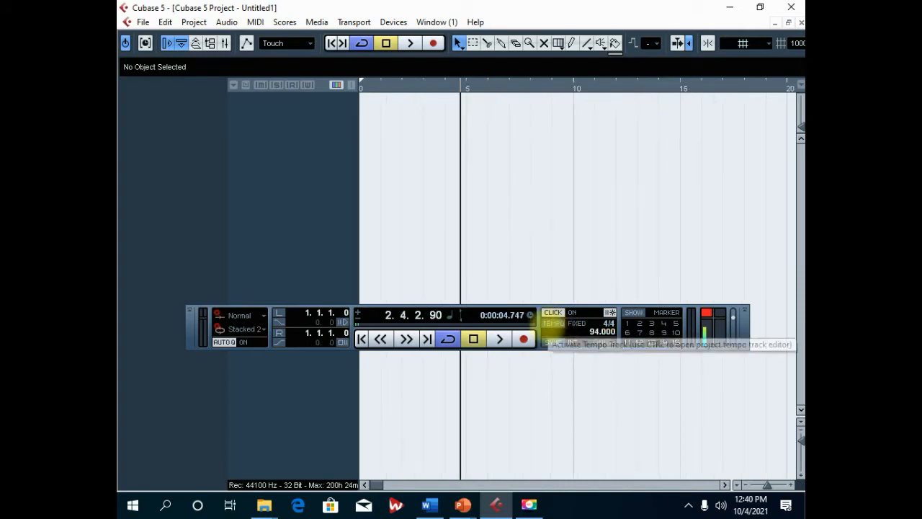
scroll(603, 331, down, 4)
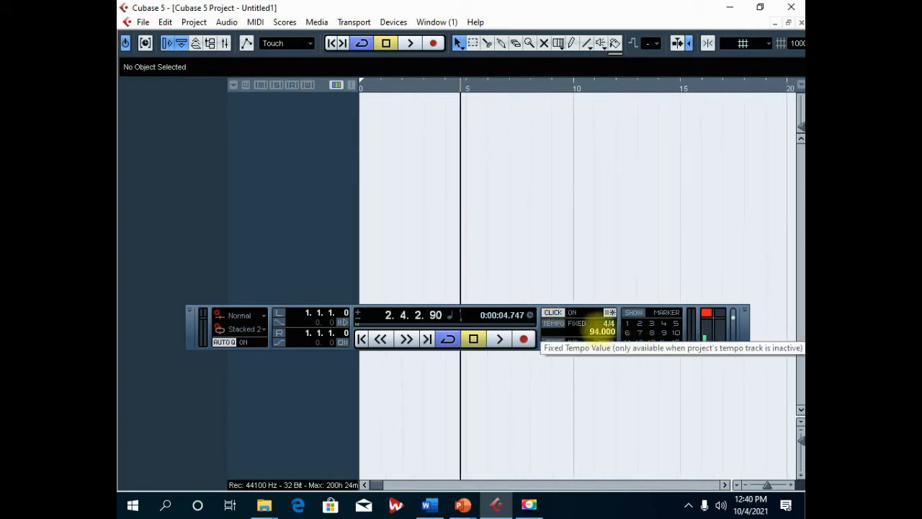
scroll(603, 332, down, 2)
scroll(603, 331, up, 8)
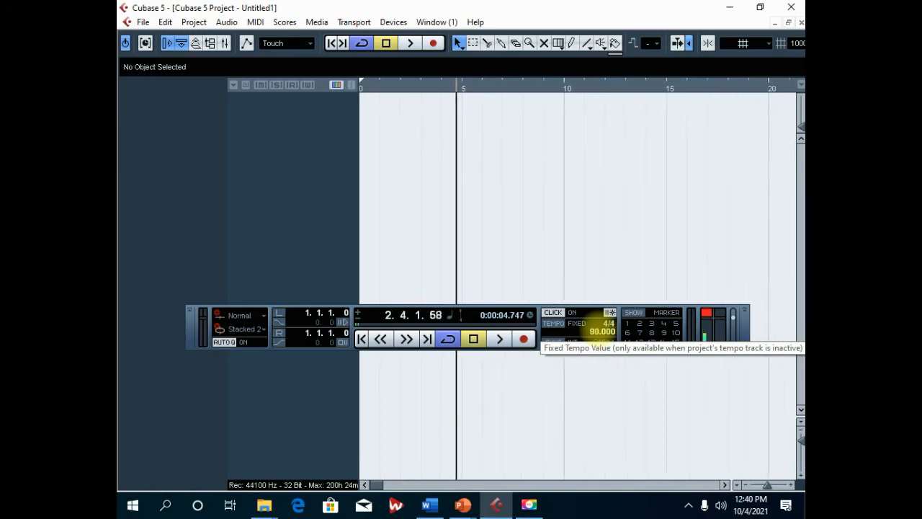
scroll(603, 322, down, 5)
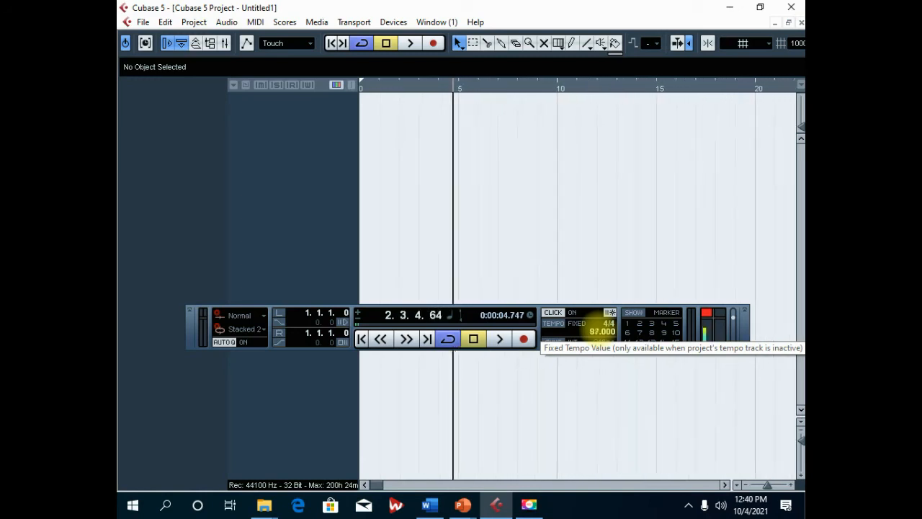
scroll(603, 324, up, 1)
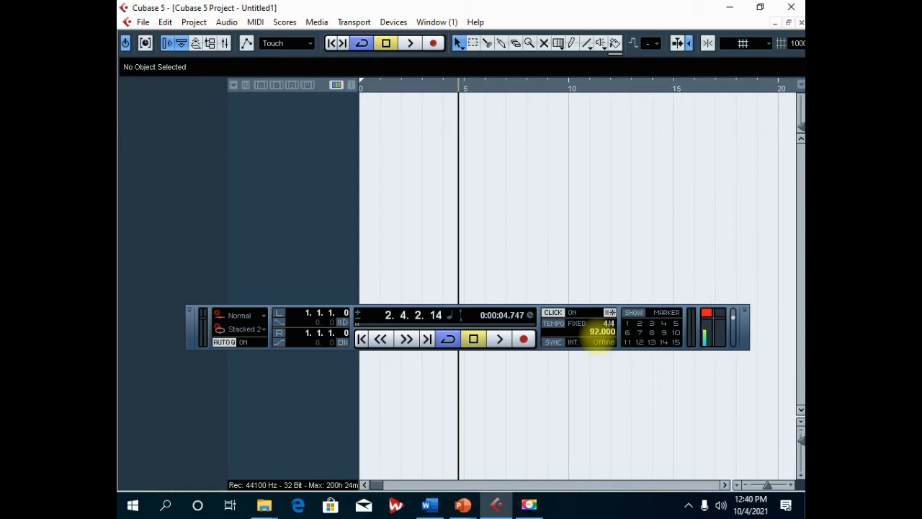
scroll(602, 335, up, 1)
scroll(603, 336, up, 1)
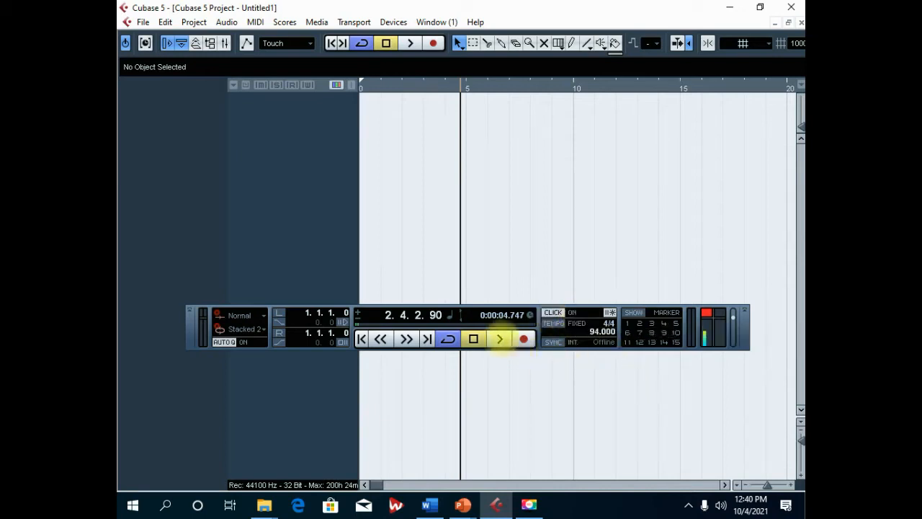
click(500, 339)
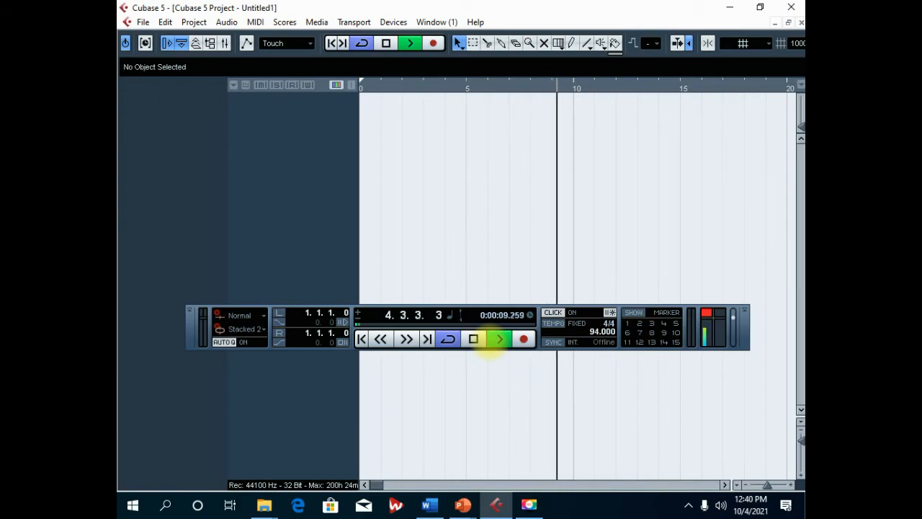
click(474, 339)
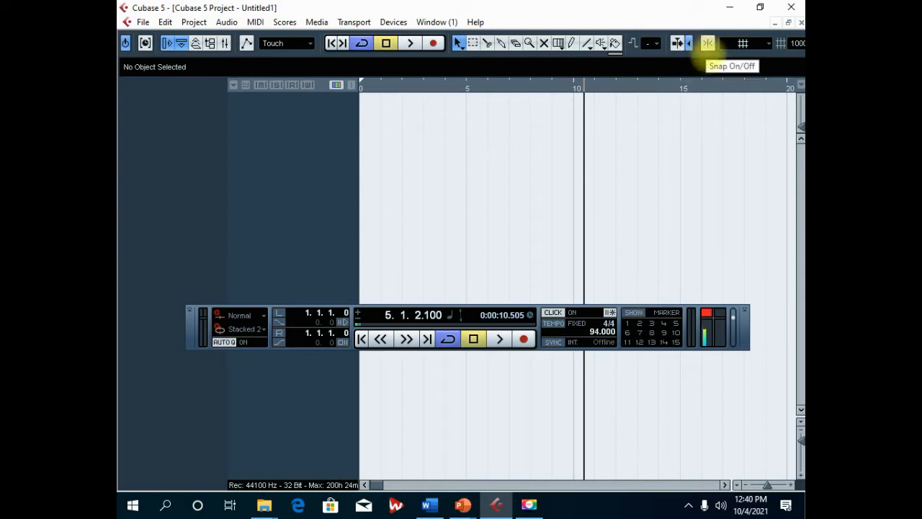
Step: Turn snap on and turn the transport cycle off
click(707, 43)
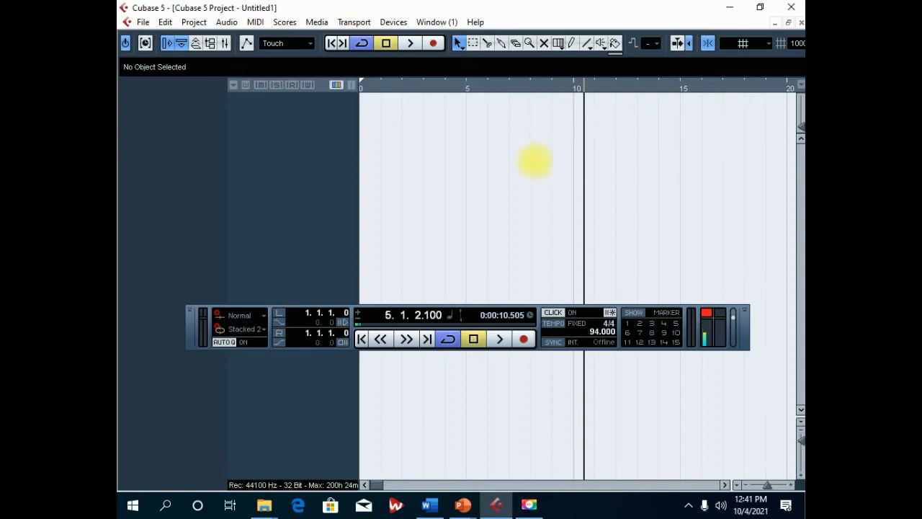
click(362, 43)
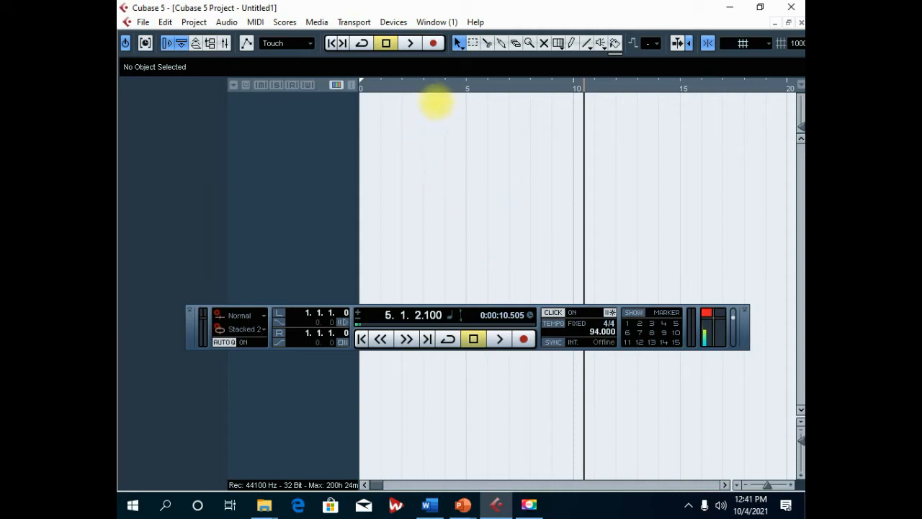
Step: Set the project ruler's display format to Bars+Beats
right_click(443, 87)
right_click(428, 87)
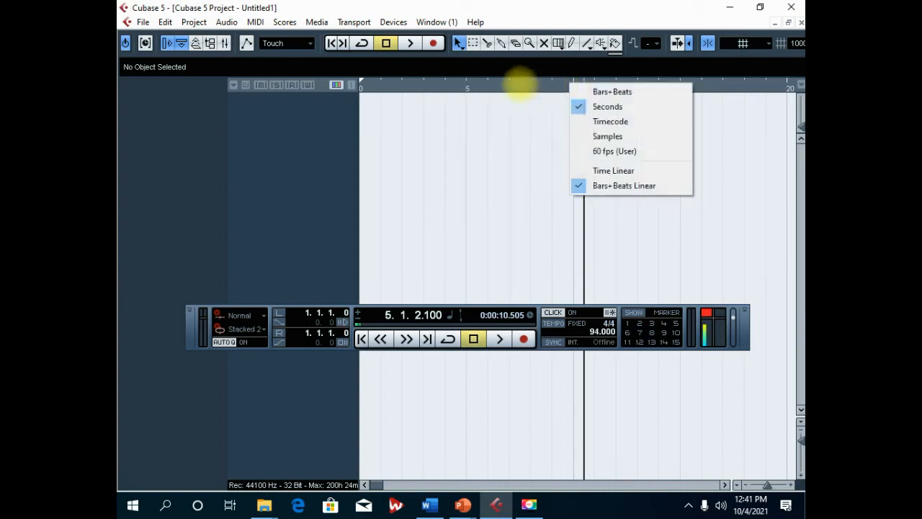
click(504, 81)
right_click(489, 85)
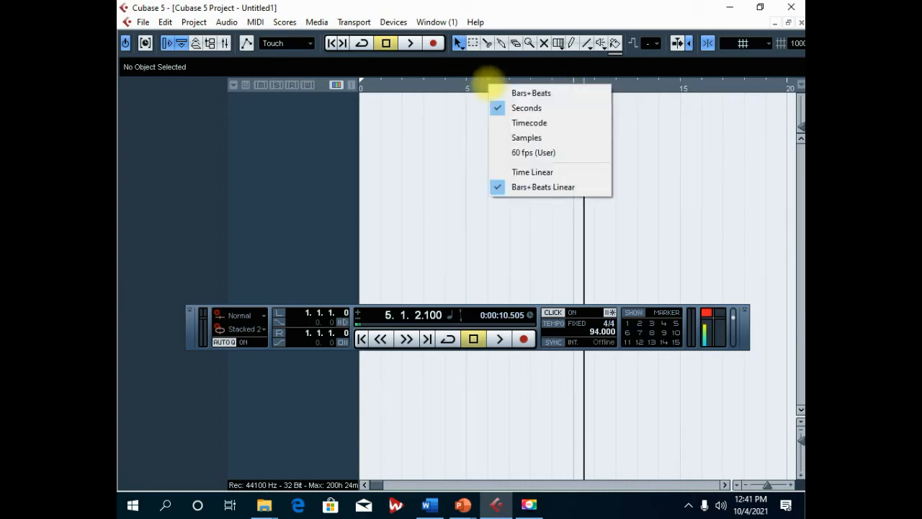
click(526, 92)
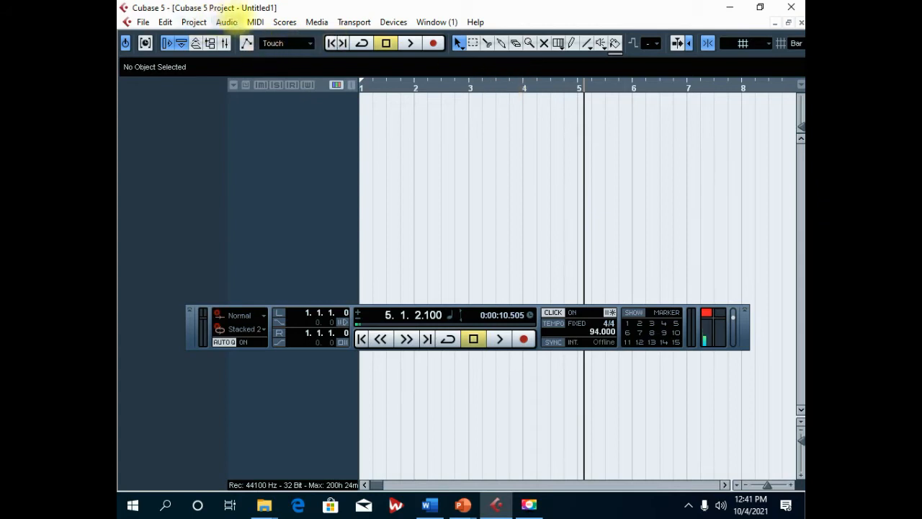
Step: Review the Quantize Setup grid, type and preset settings, the Auto Quantize switch, and the available MIDI quantize commands
click(255, 22)
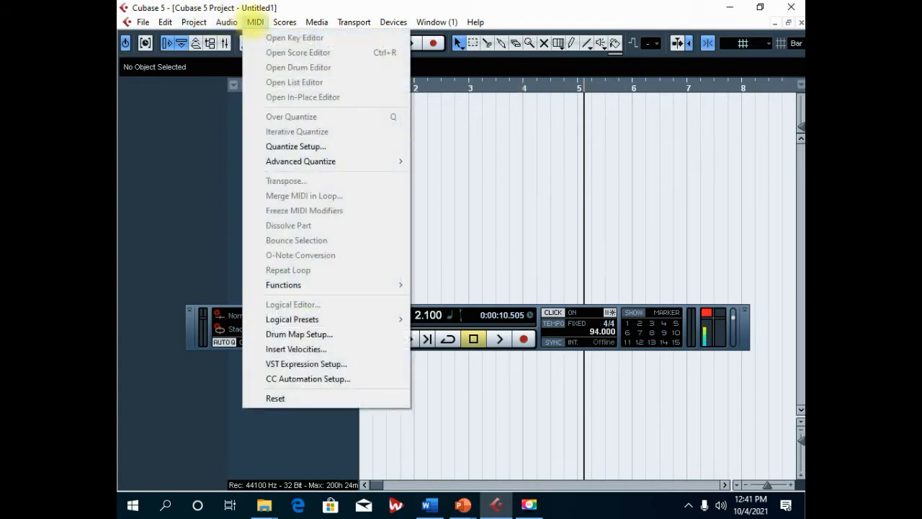
click(295, 147)
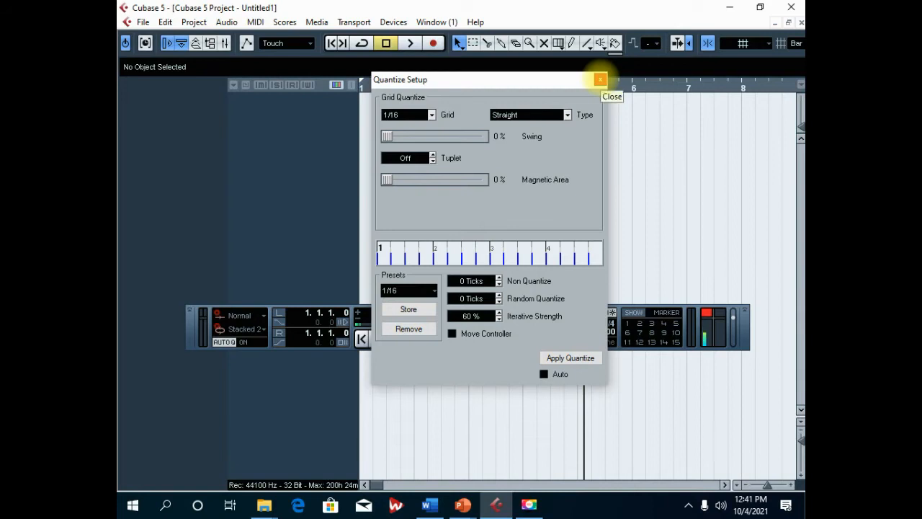
click(600, 80)
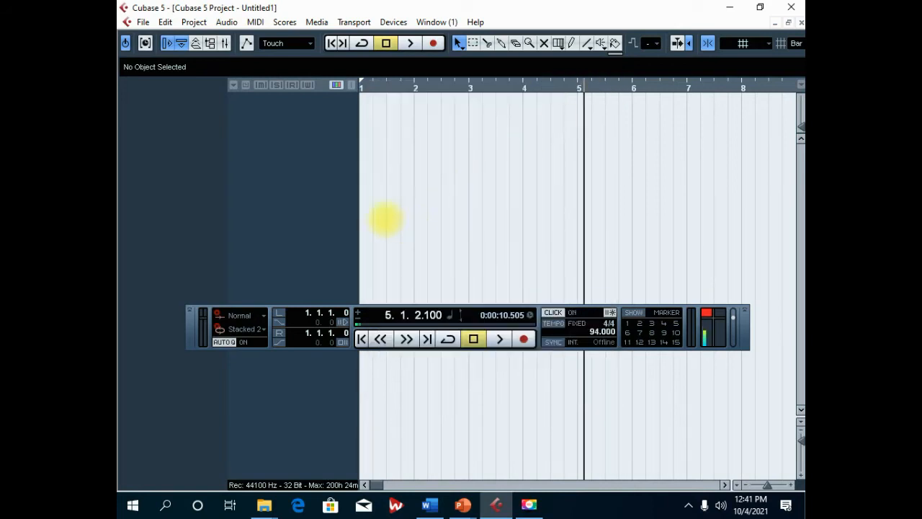
click(230, 343)
click(225, 343)
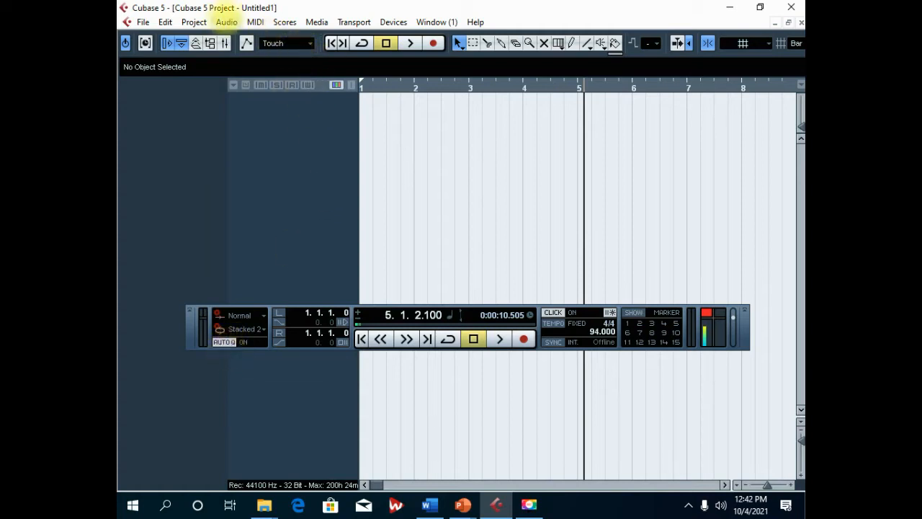
click(255, 21)
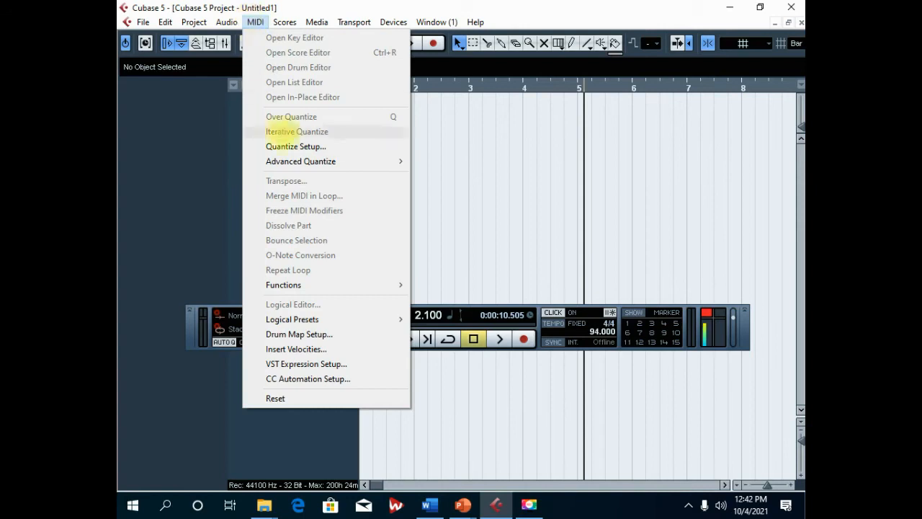
click(441, 213)
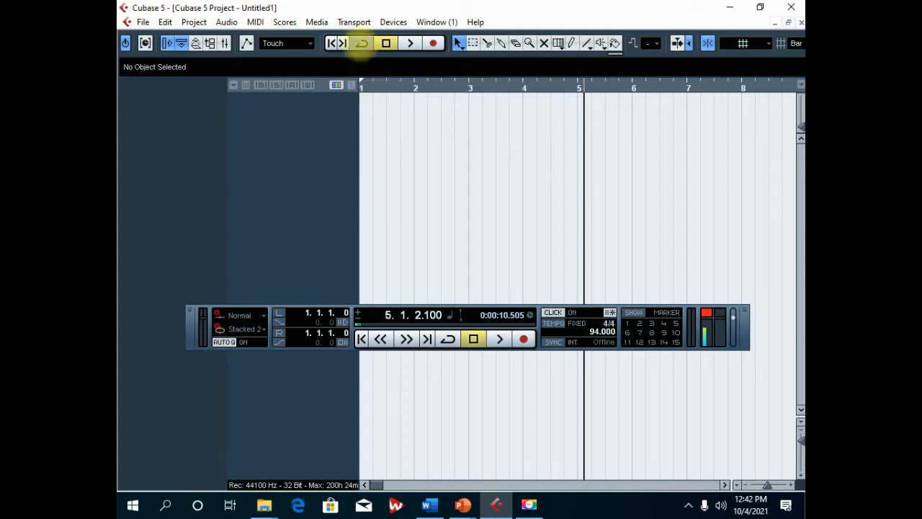
Step: Toggle the transport cycle on and off repeatedly, leaving it off
click(363, 47)
click(362, 47)
click(362, 47)
click(362, 47)
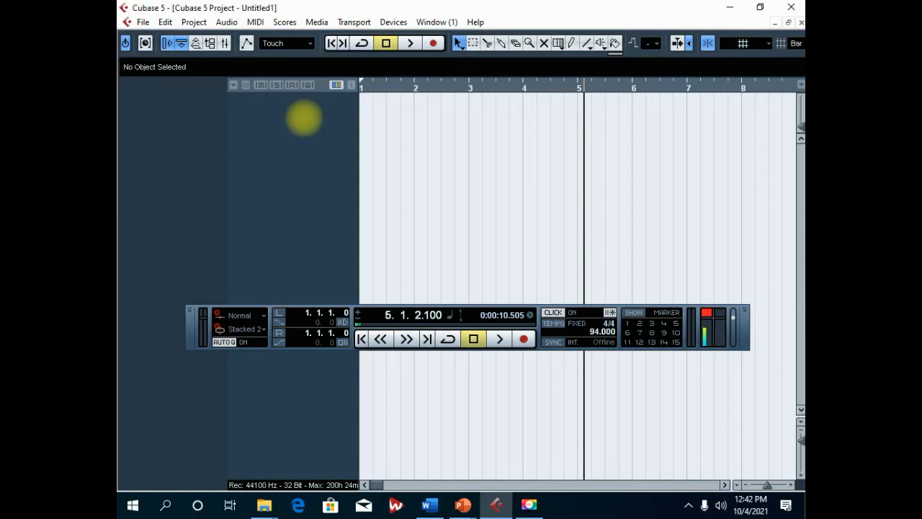
Step: Add one instrument track that uses the Hypersonic VST instrument
right_click(295, 119)
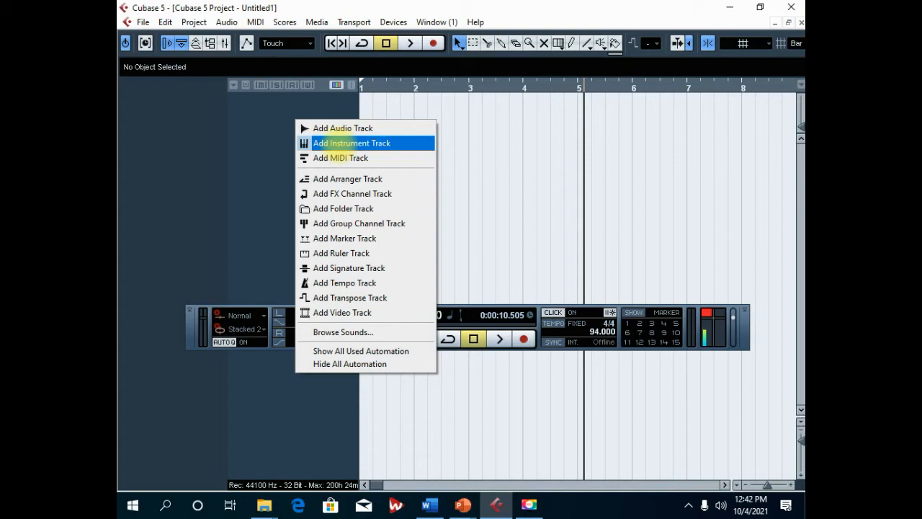
click(336, 143)
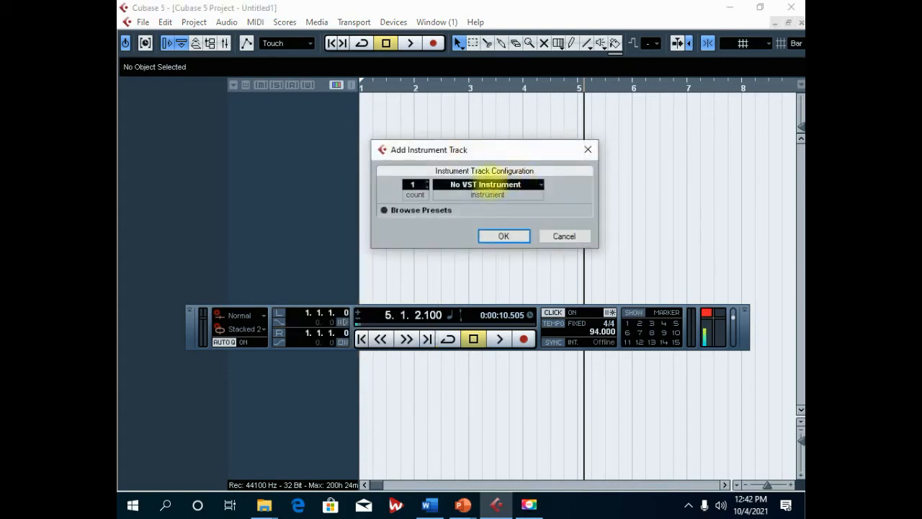
click(484, 184)
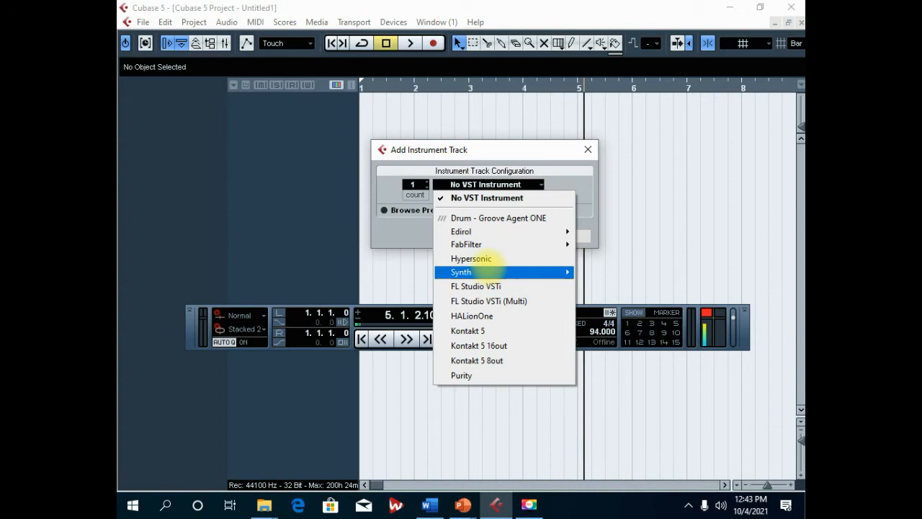
click(477, 260)
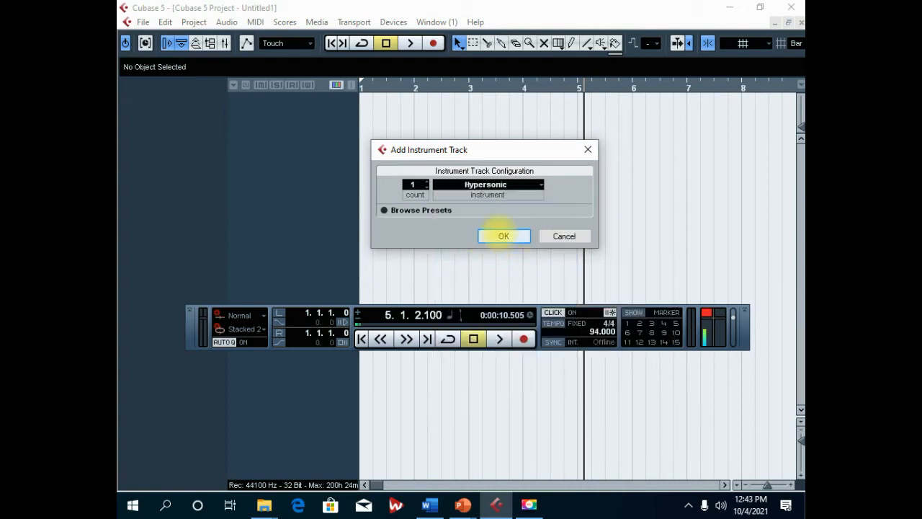
click(504, 236)
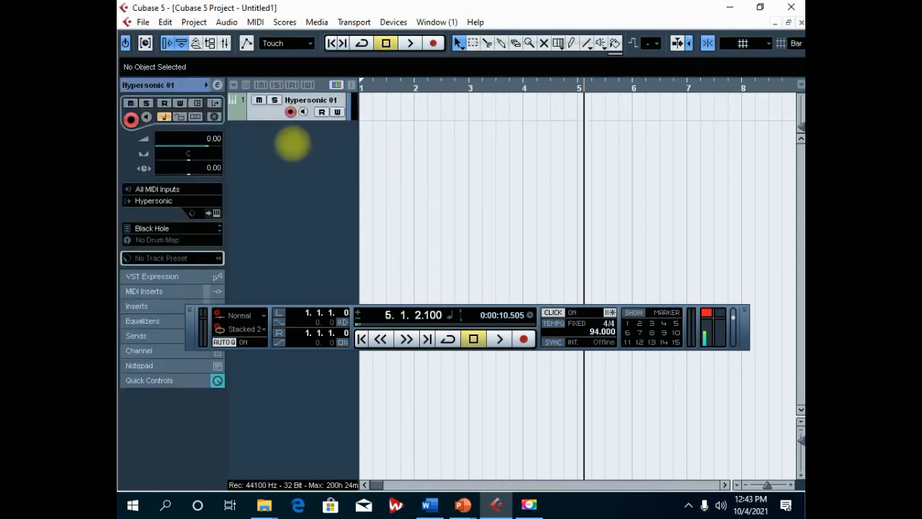
Step: Increase the Hypersonic track's height and set up an active cycle range from bar 1 to bar 5
drag(264, 122, 274, 165)
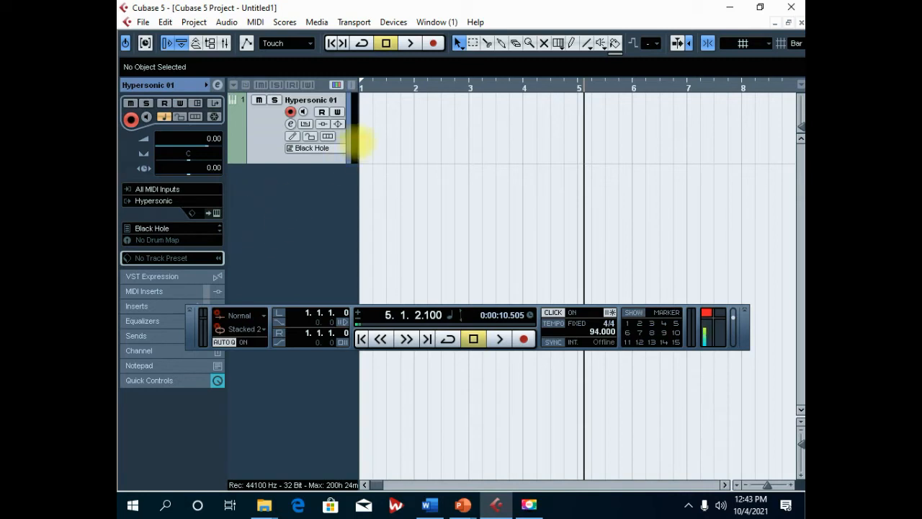
drag(361, 82, 578, 85)
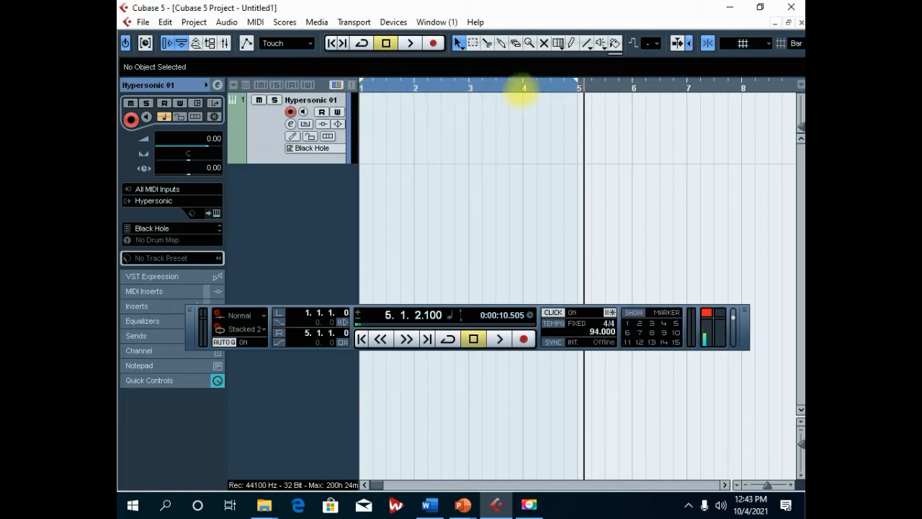
drag(411, 84, 362, 83)
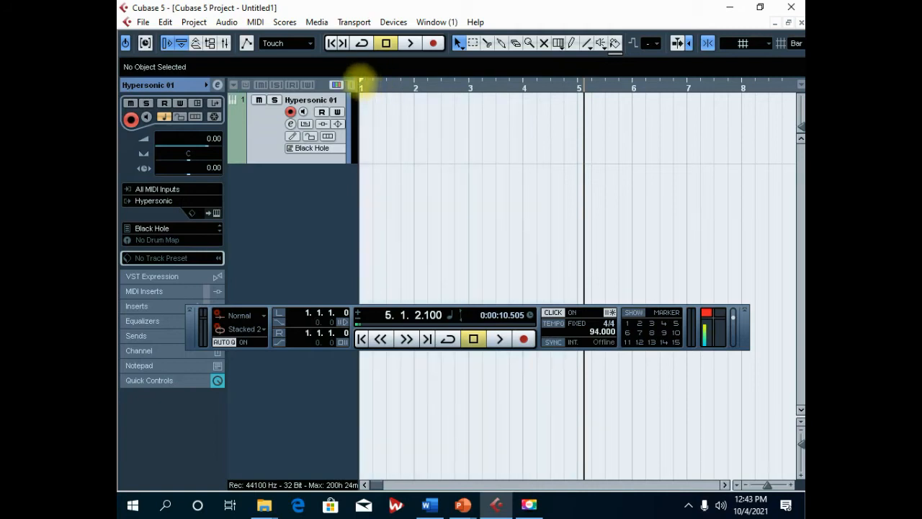
drag(362, 82, 578, 88)
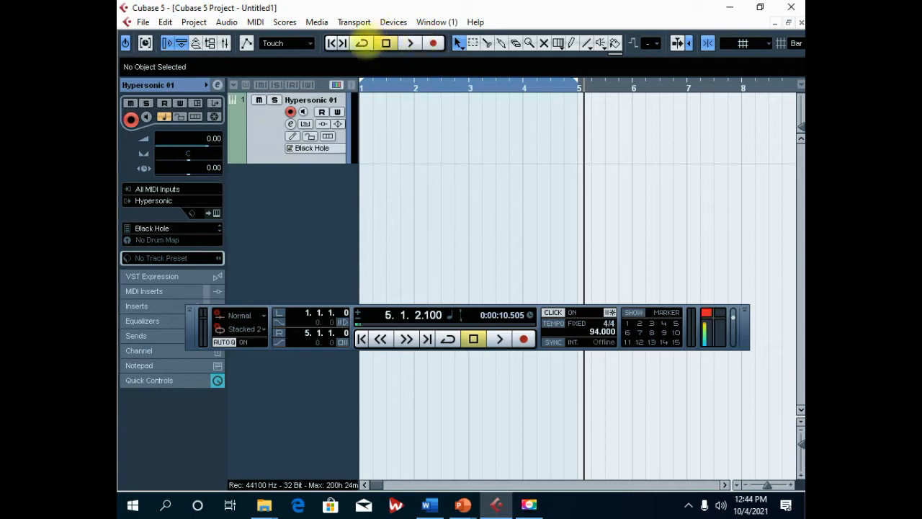
click(362, 43)
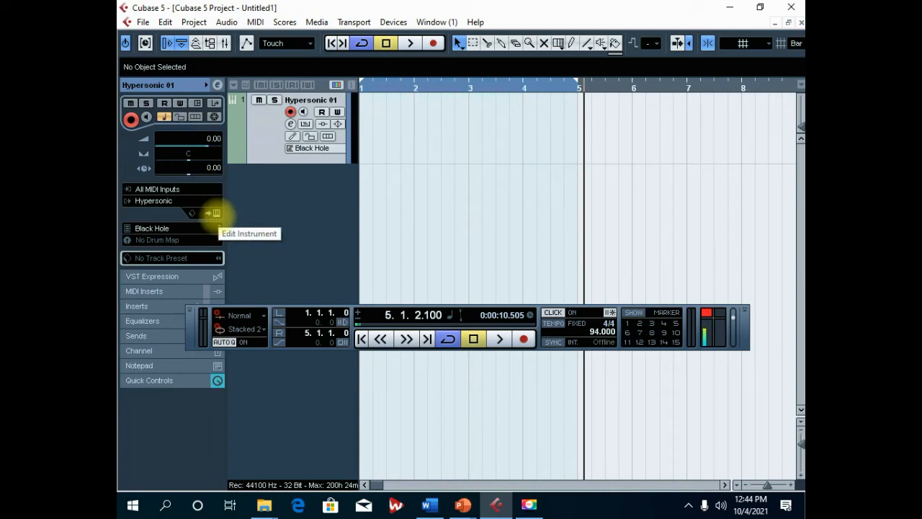
Step: Load the Hip Hop American 1 patch from Contemporary Kits into the first Hypersonic instrument and close its editor
click(216, 213)
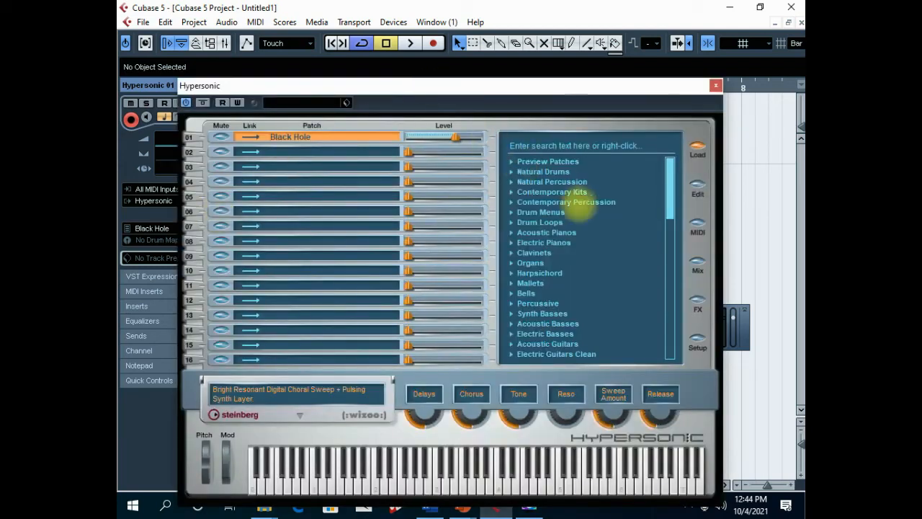
scroll(578, 200, down, 1)
scroll(580, 204, up, 1)
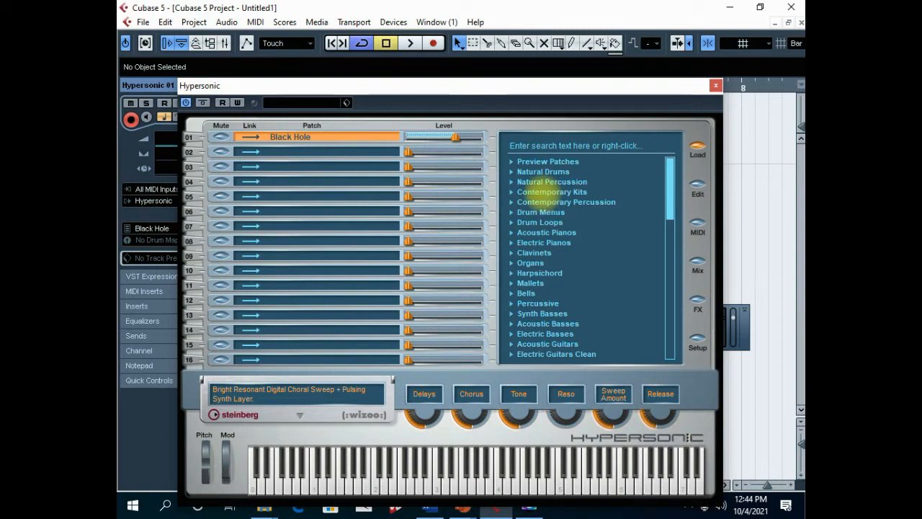
click(540, 191)
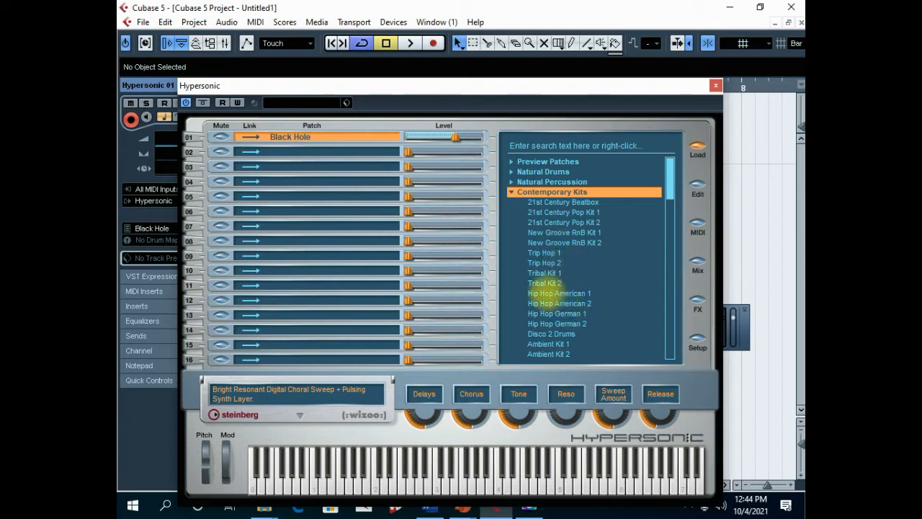
double_click(546, 291)
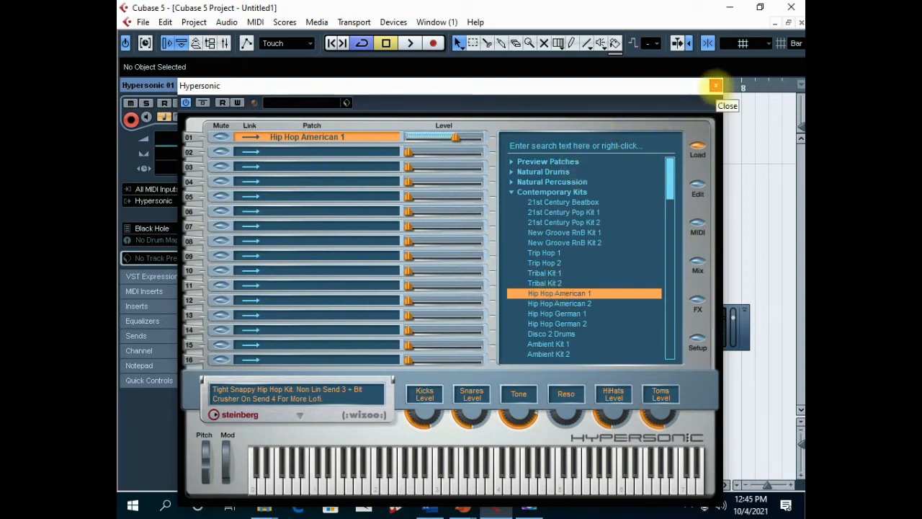
click(715, 85)
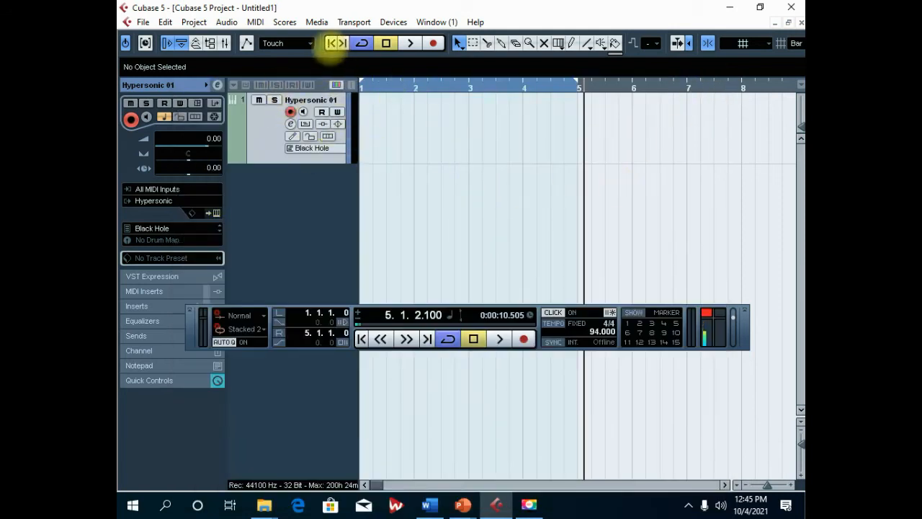
Step: Return to the project start, check the metronome and precount options, and record a drum pattern on the Hypersonic track over the cycle
click(333, 43)
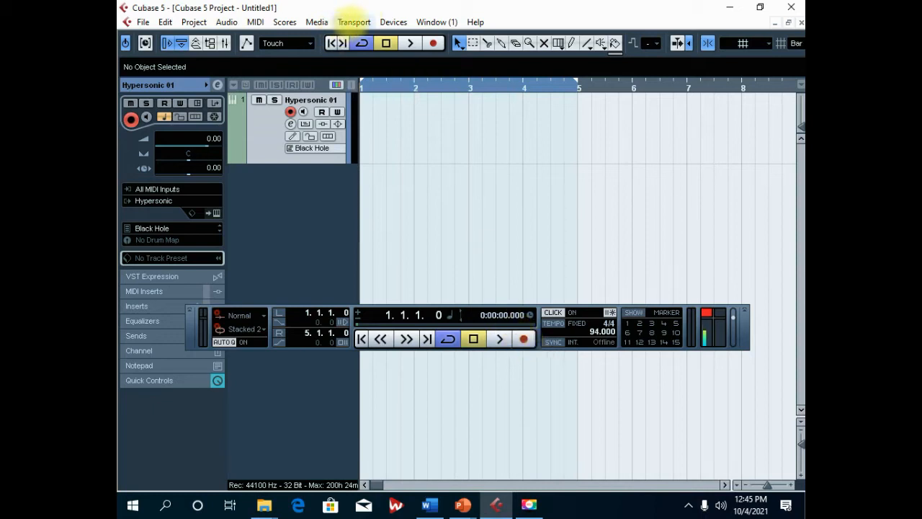
click(353, 22)
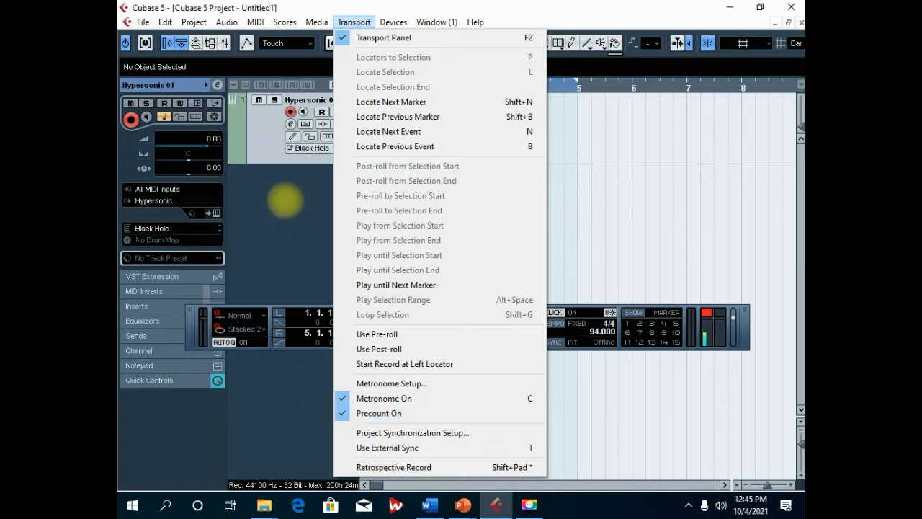
click(295, 200)
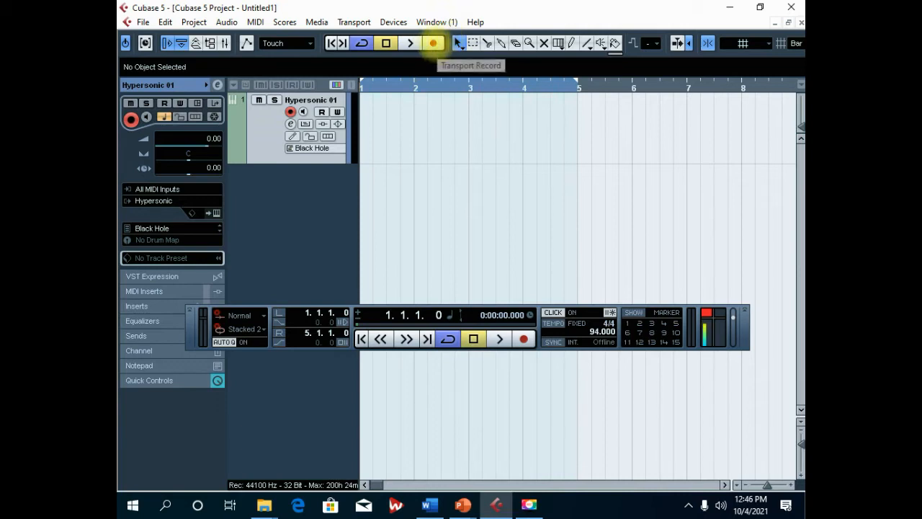
click(432, 42)
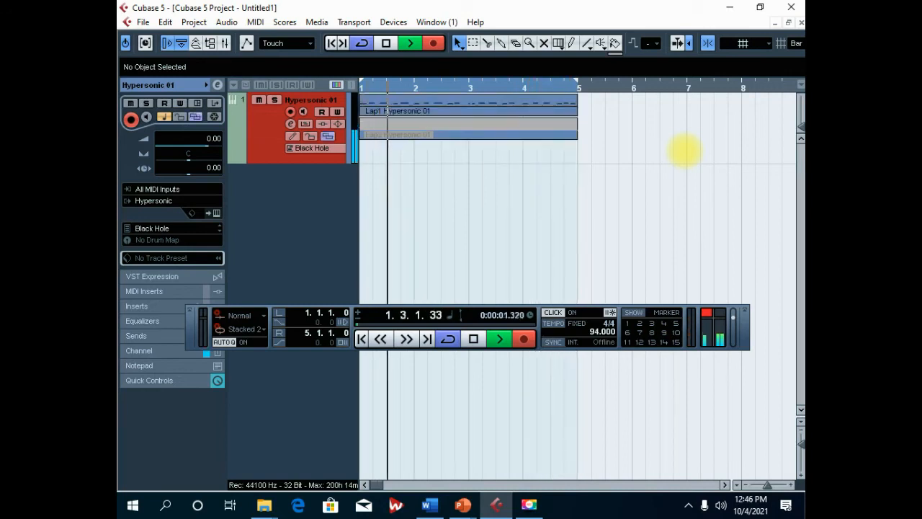
key(space)
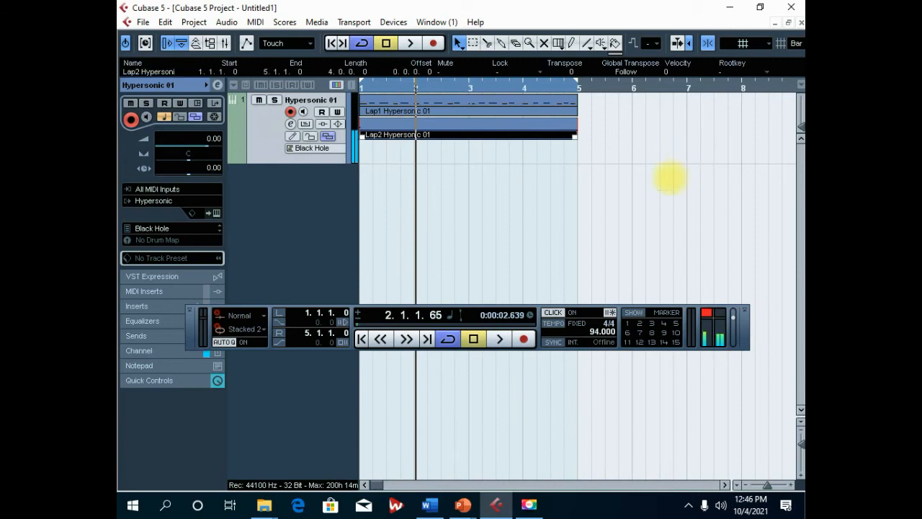
Step: Play back the recording from the start, erase the empty second-lap part with the Erase tool, and stop playback
click(332, 43)
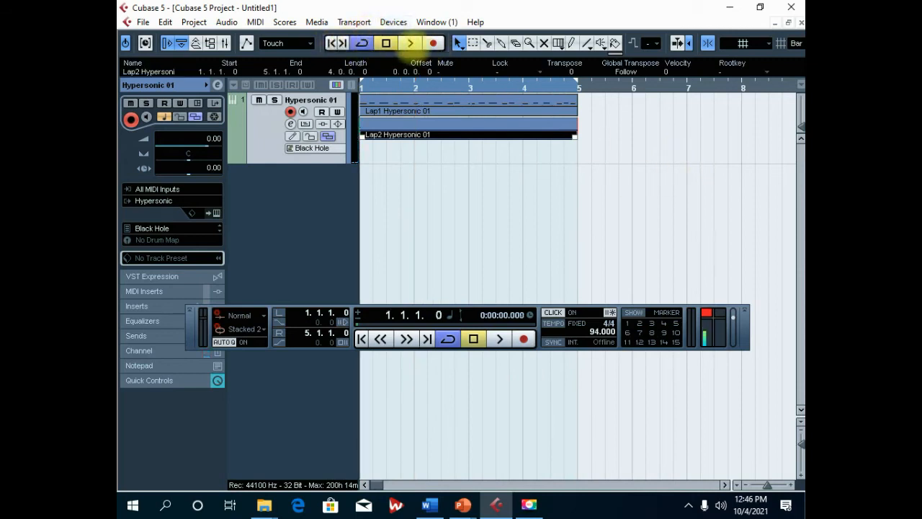
click(409, 43)
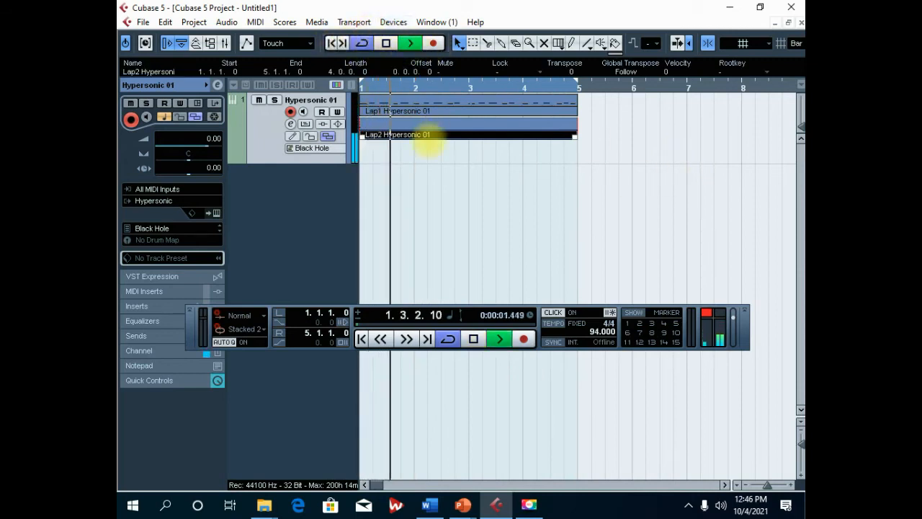
right_click(430, 136)
click(487, 132)
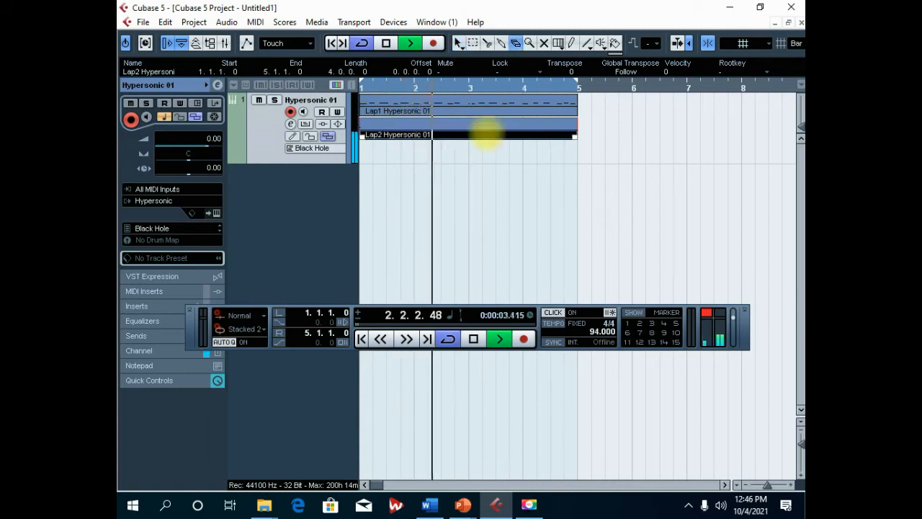
click(487, 134)
right_click(480, 144)
click(488, 151)
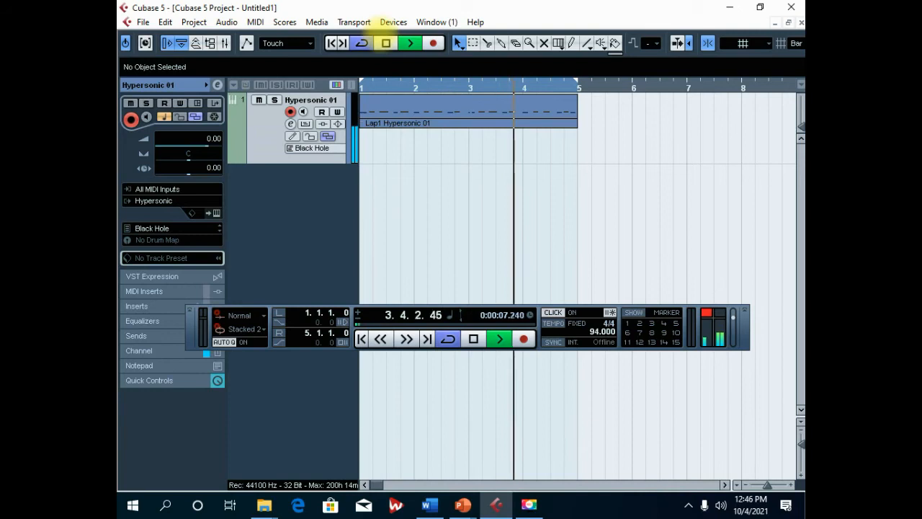
click(386, 43)
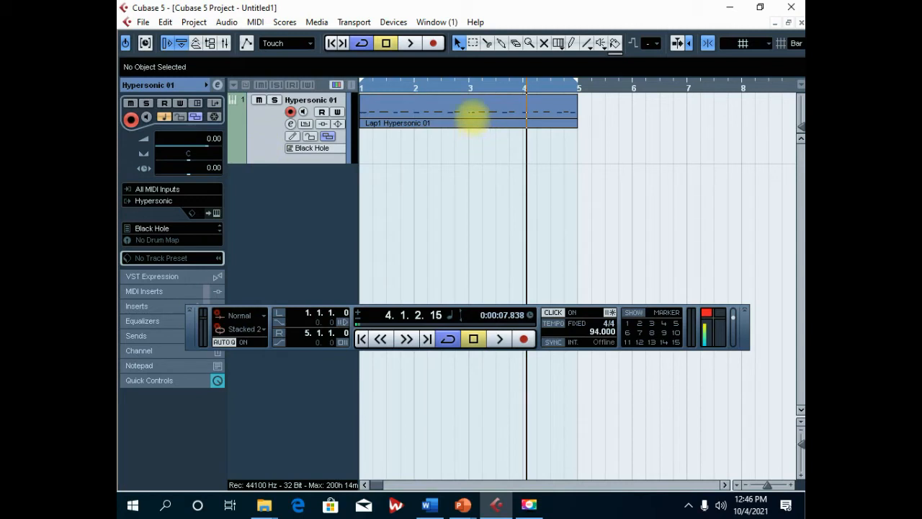
Step: Inspect the recorded part's notes in the Key Editor, audition the first notes of both pitches, and close the editor
double_click(472, 116)
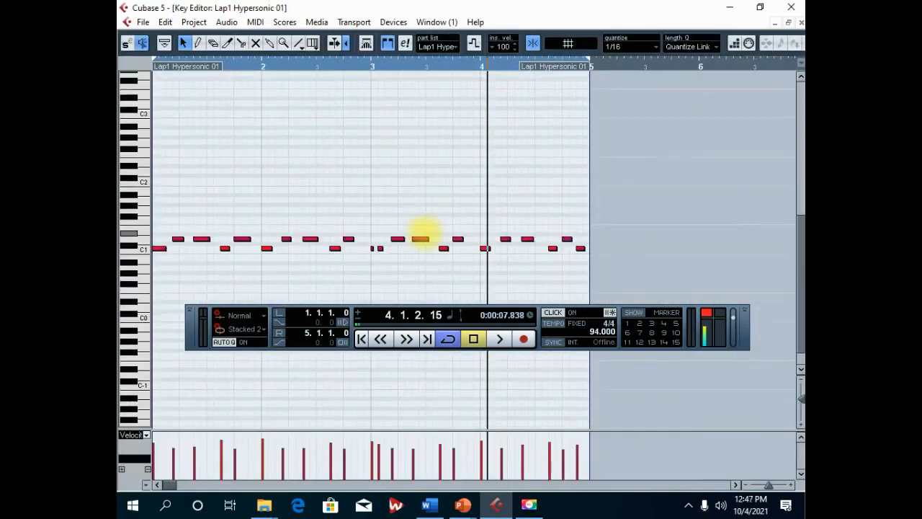
scroll(314, 227, down, 1)
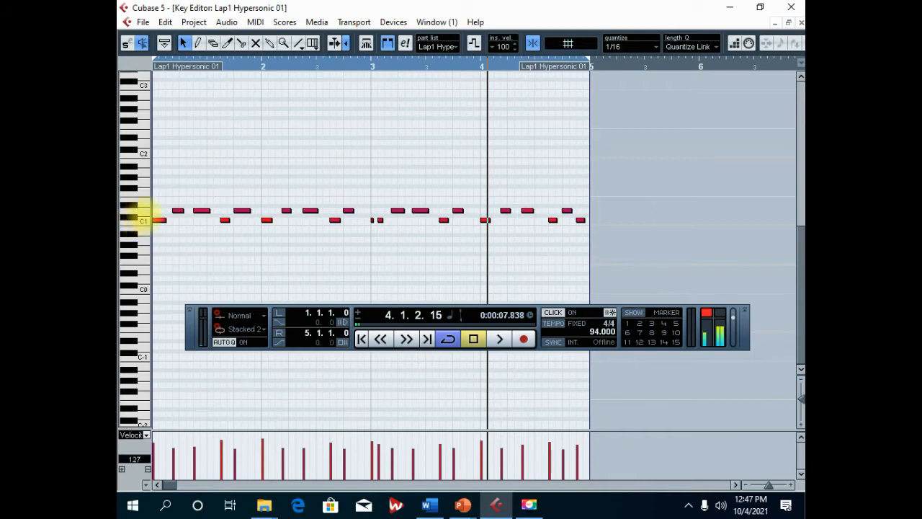
click(159, 220)
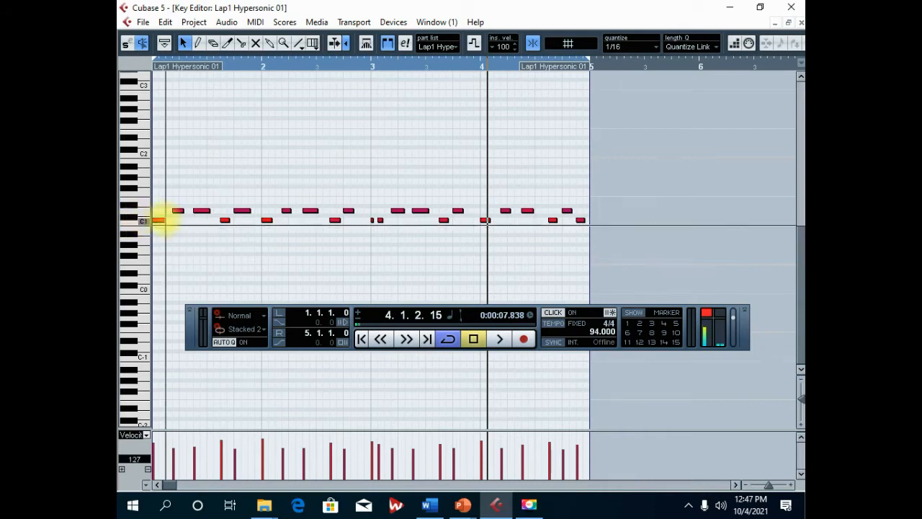
click(180, 210)
click(159, 219)
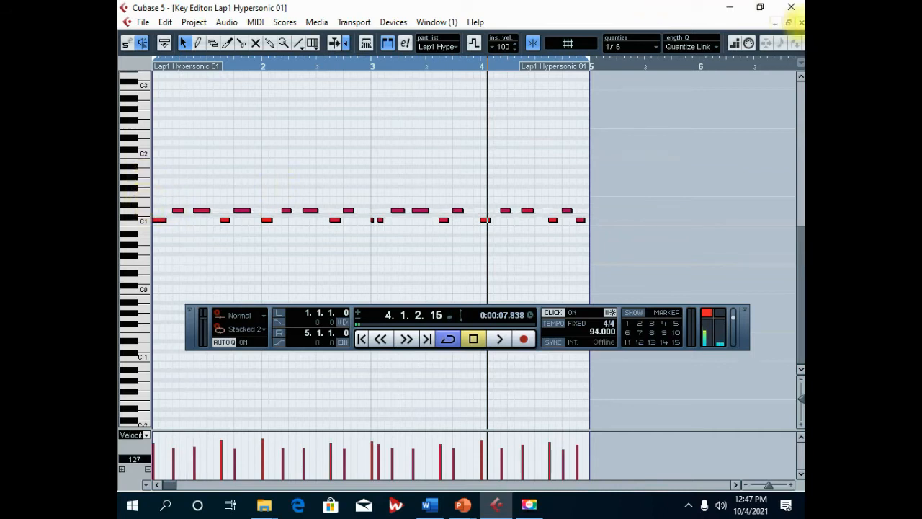
click(801, 23)
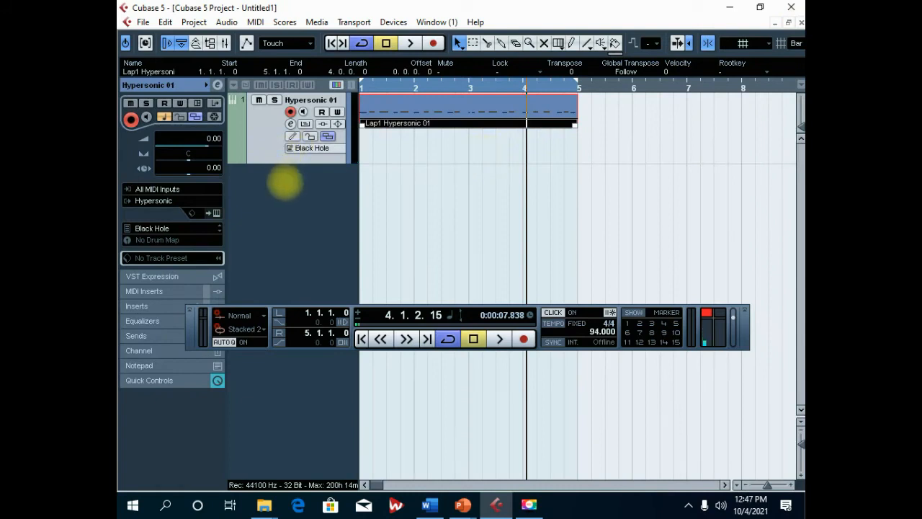
Step: Add a second instrument track that uses the Hypersonic VST instrument
right_click(282, 181)
click(356, 199)
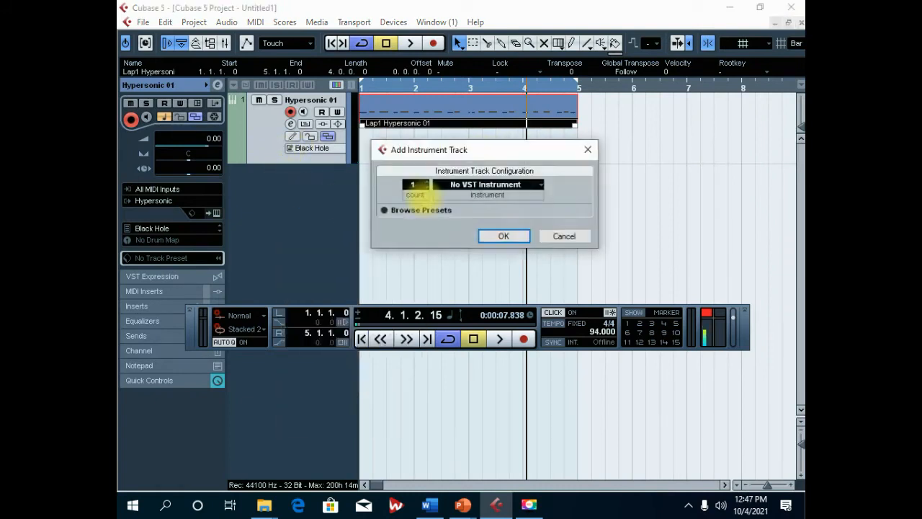
click(486, 185)
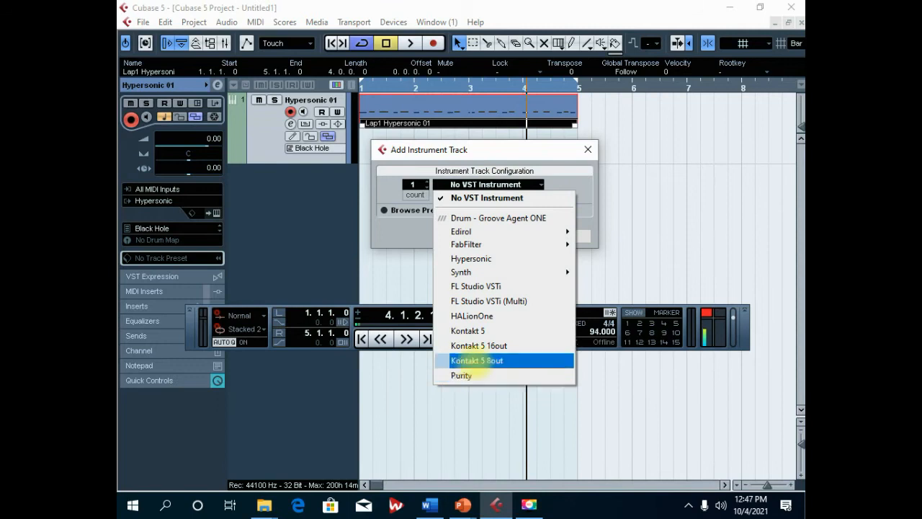
click(472, 260)
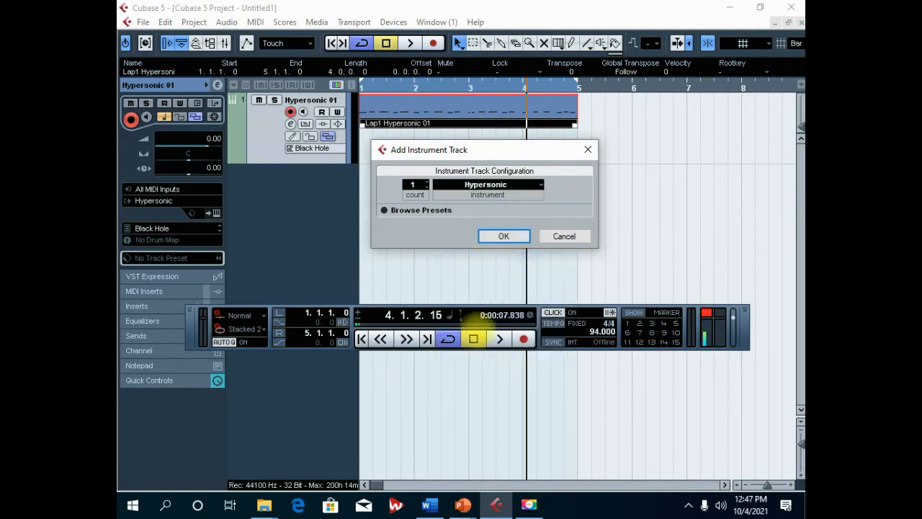
click(503, 235)
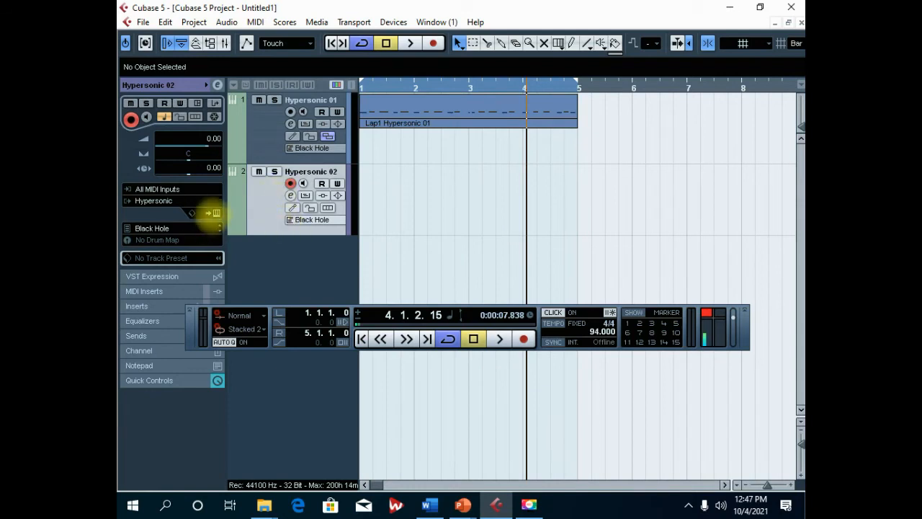
Step: Load the Hip Hop American 1 patch from Contemporary Kits into the second track's Hypersonic instrument and close its editor
click(211, 213)
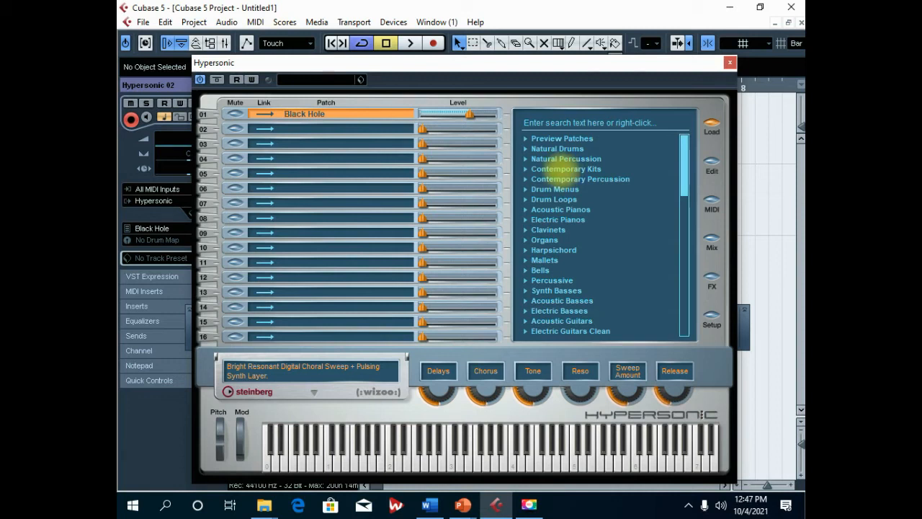
click(565, 169)
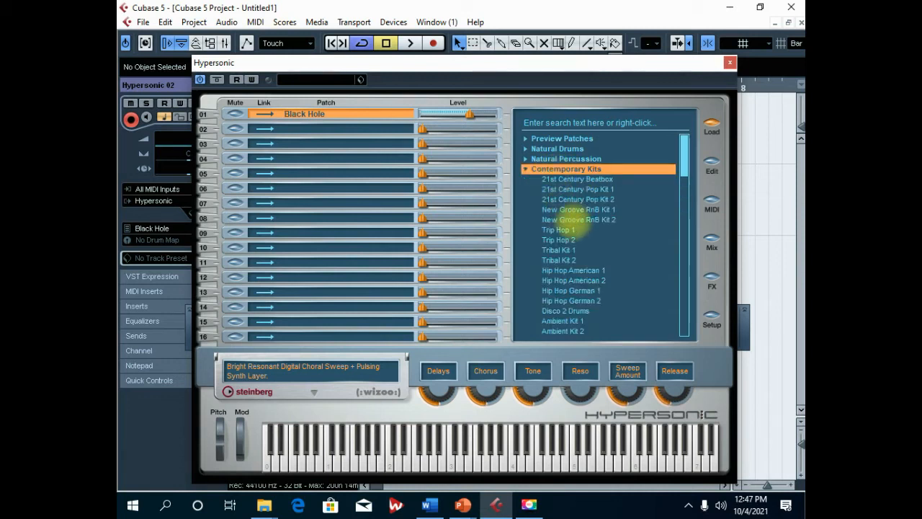
click(573, 269)
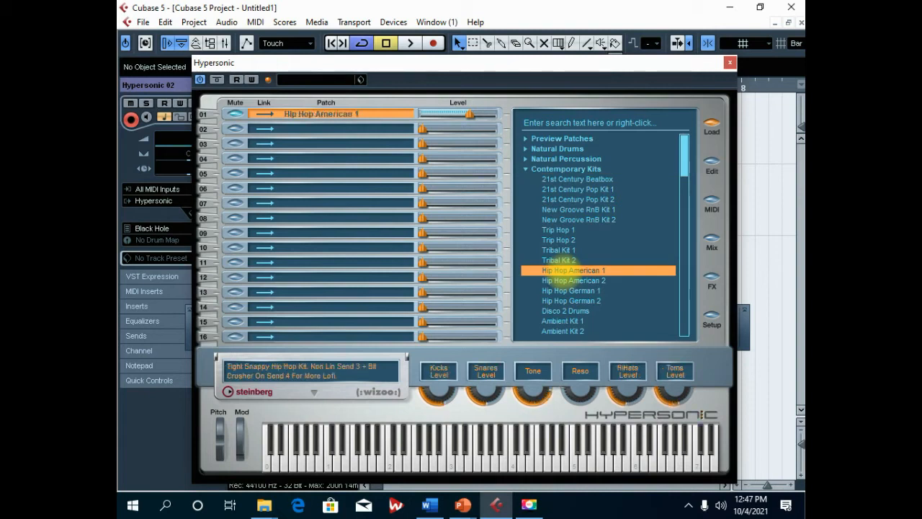
click(729, 62)
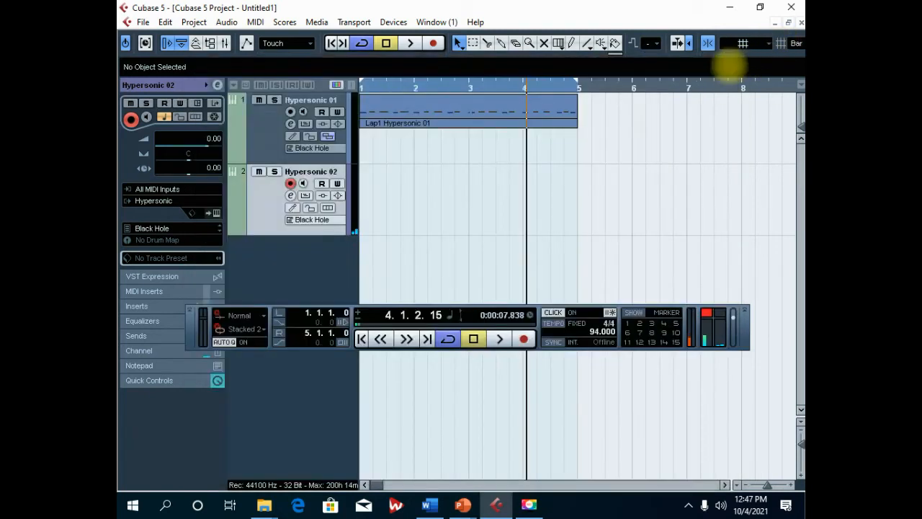
Step: Record a part on the Hypersonic 02 track from the start of the loop, stop, and play it back briefly
click(332, 43)
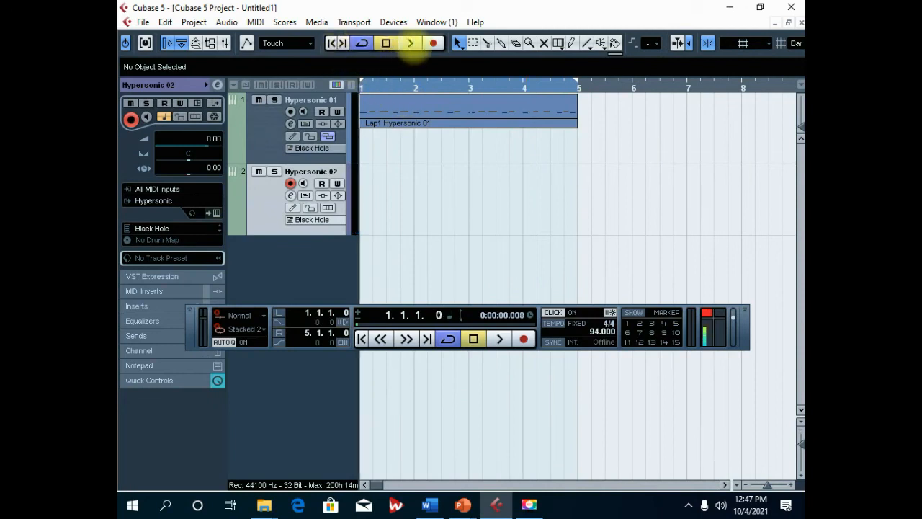
click(433, 44)
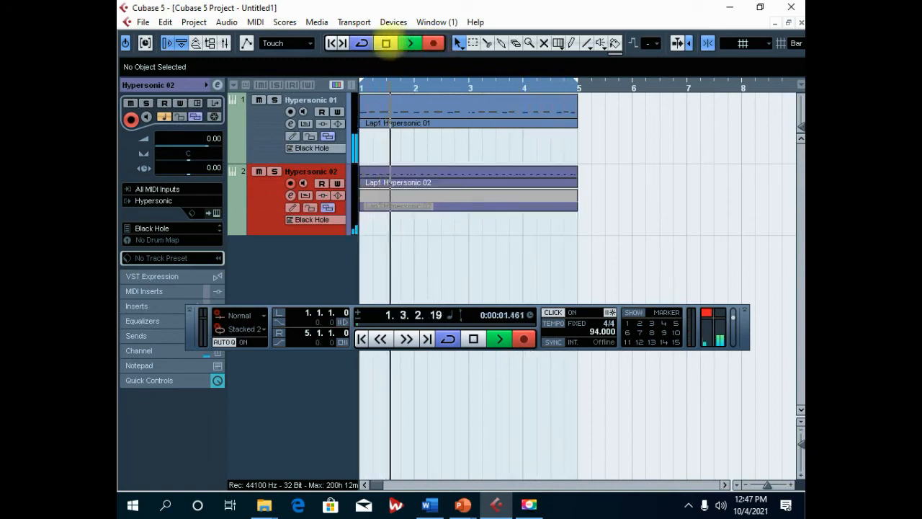
click(386, 43)
click(410, 43)
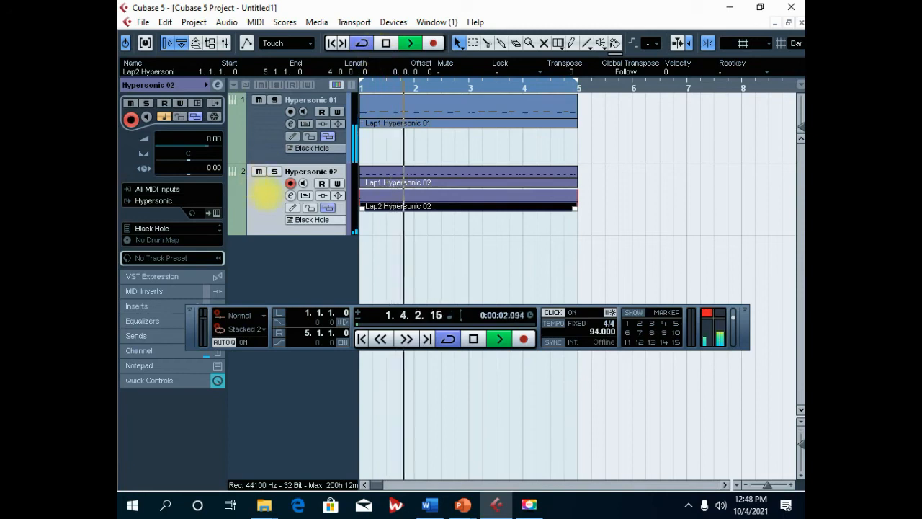
click(385, 43)
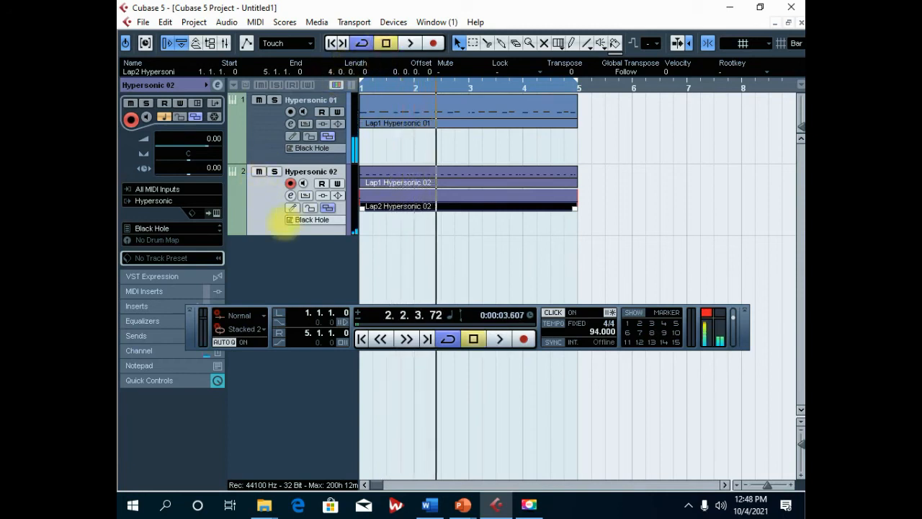
Step: Move the transport panel clear of the Inspector, raise Hypersonic 02's channel volume to 3.36, and play back the mix briefly
drag(277, 314, 363, 310)
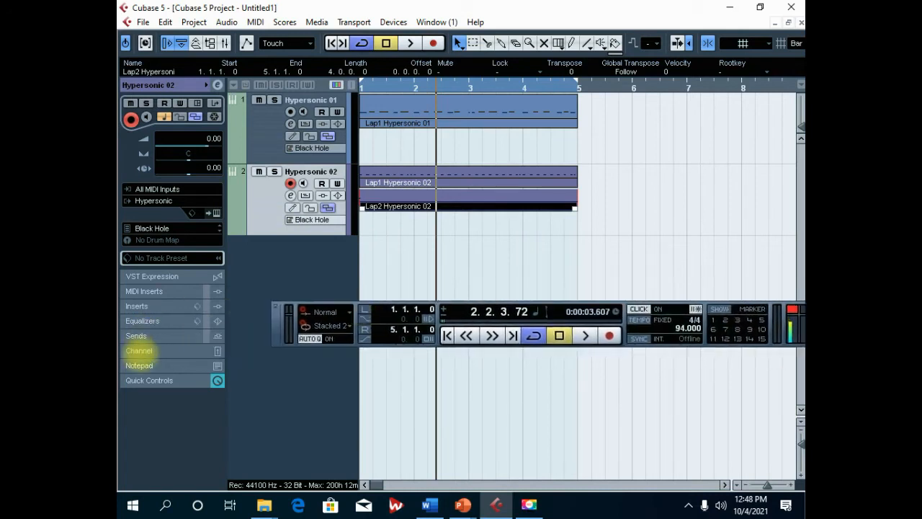
click(139, 350)
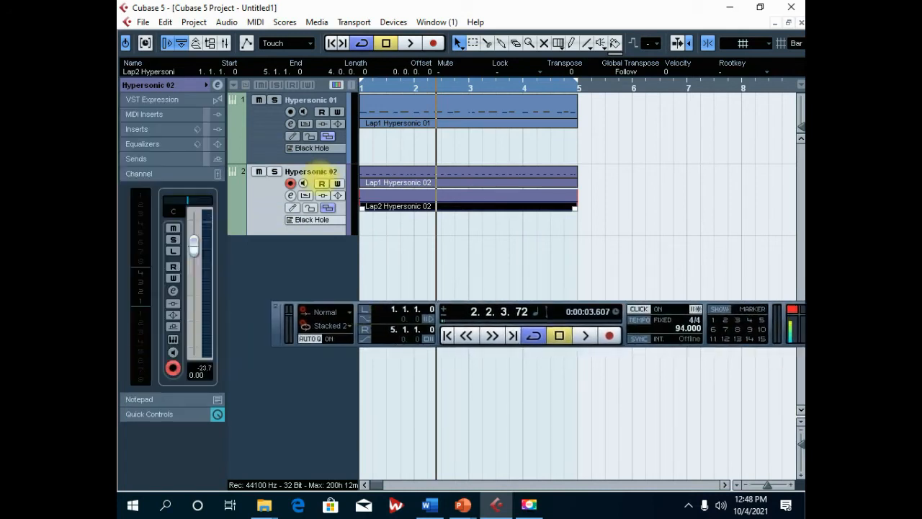
click(265, 137)
click(270, 209)
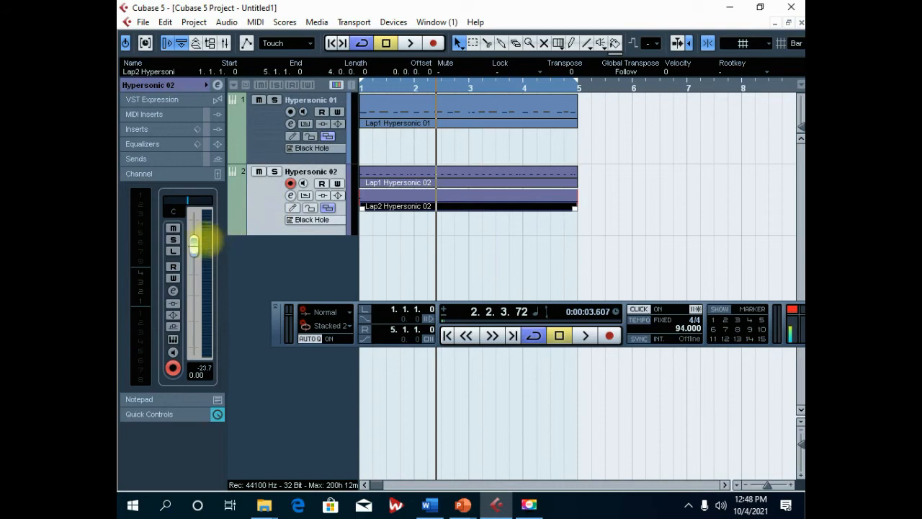
click(271, 134)
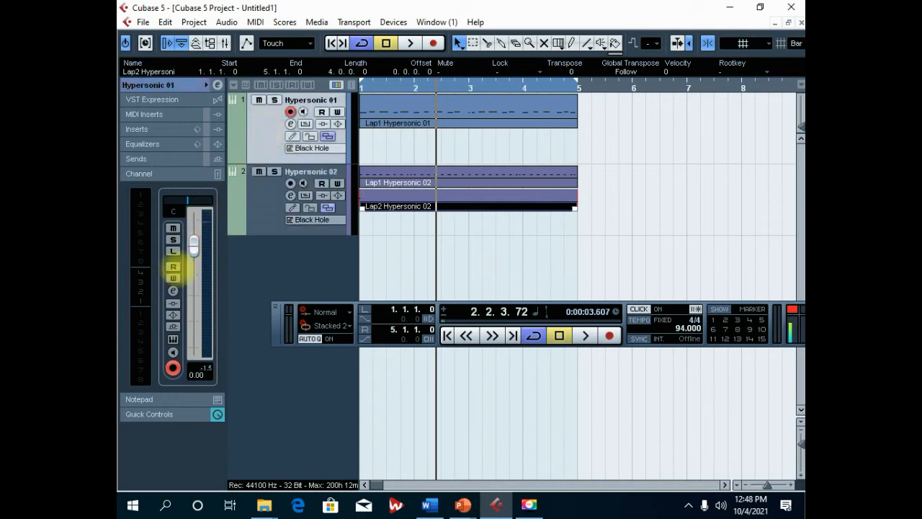
drag(192, 245, 193, 234)
click(260, 204)
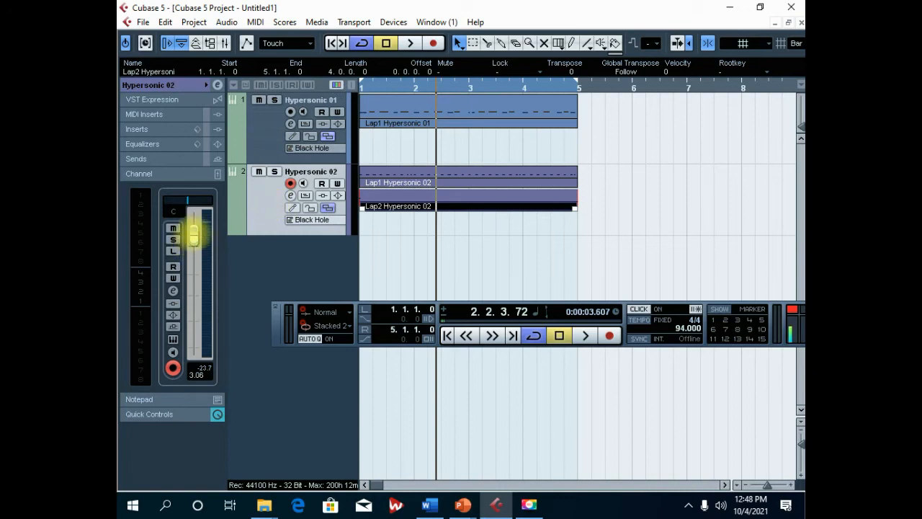
click(410, 43)
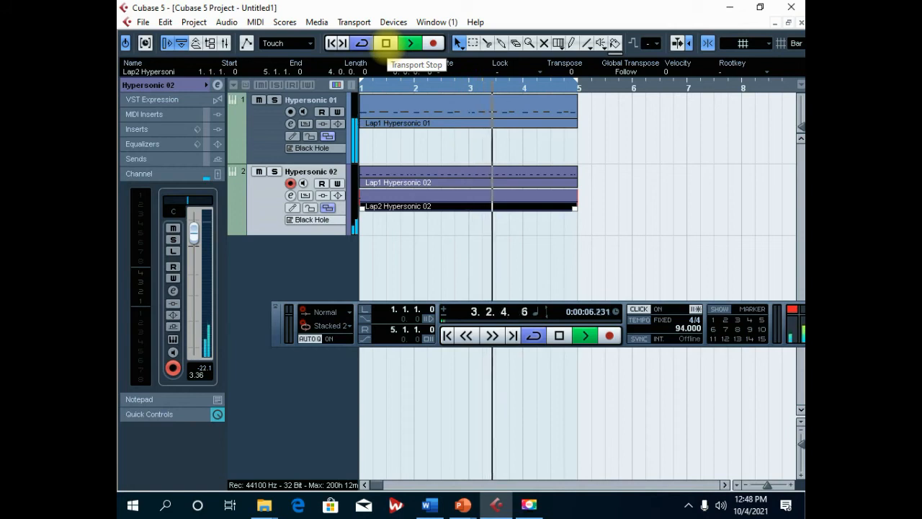
click(386, 44)
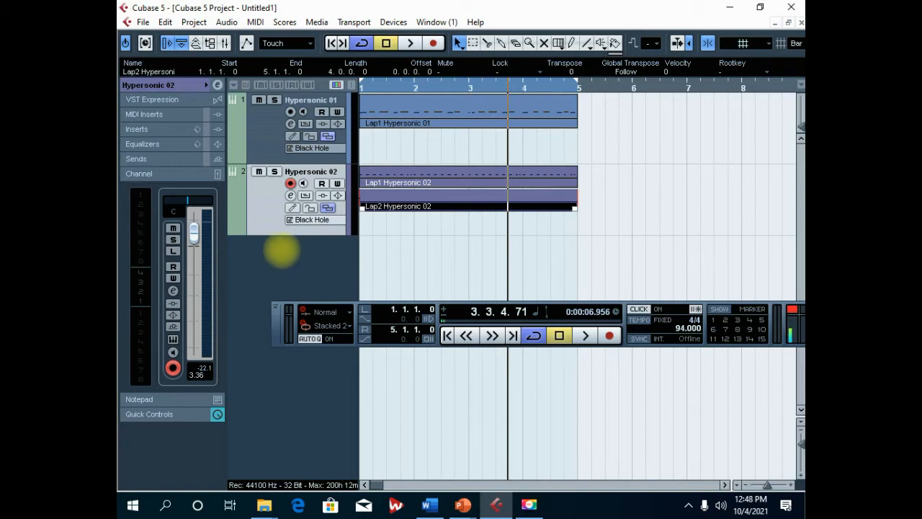
Step: Add a third instrument track that uses the Hypersonic VST instrument
right_click(274, 239)
click(317, 262)
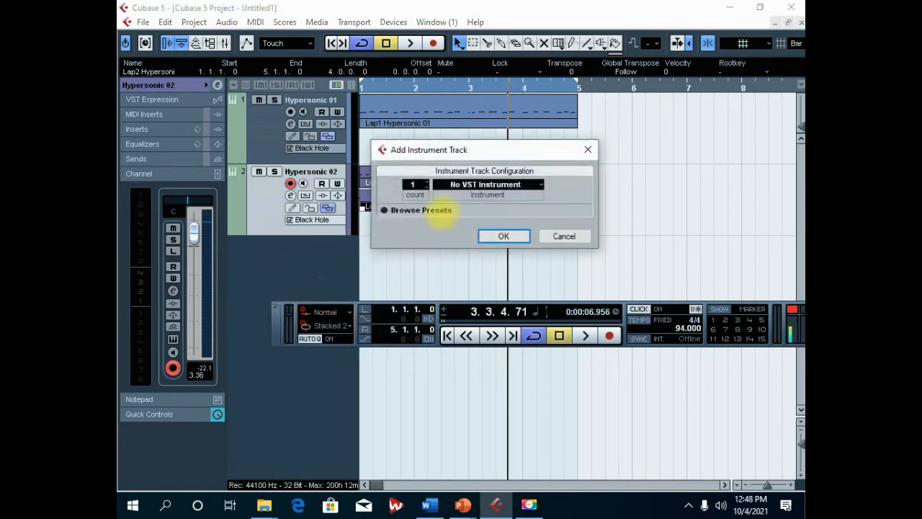
click(488, 185)
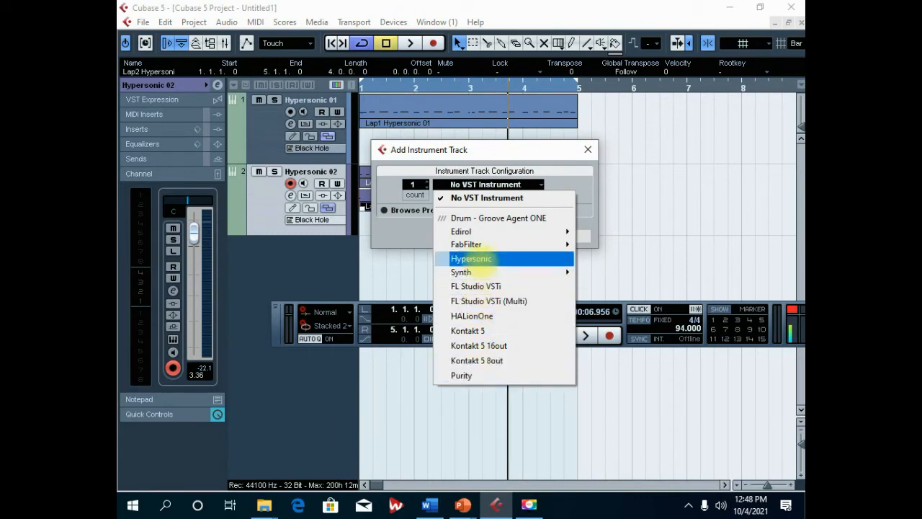
click(479, 259)
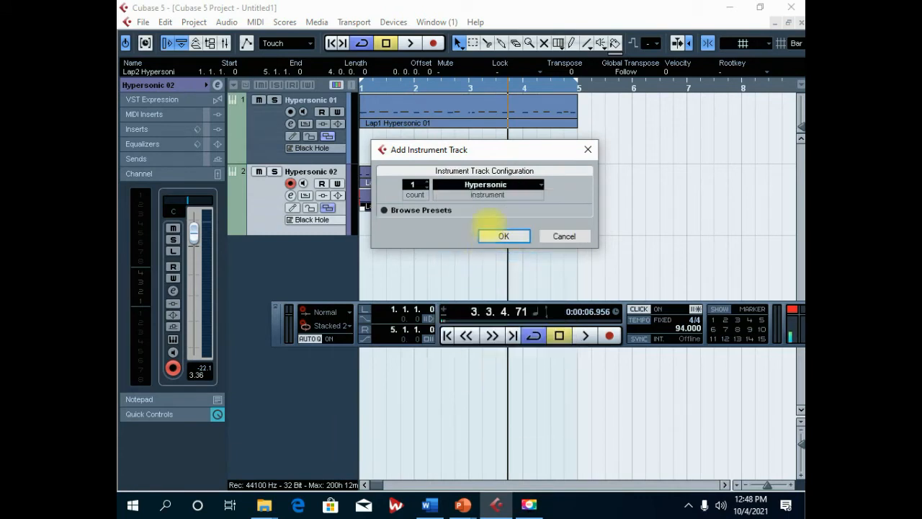
click(504, 235)
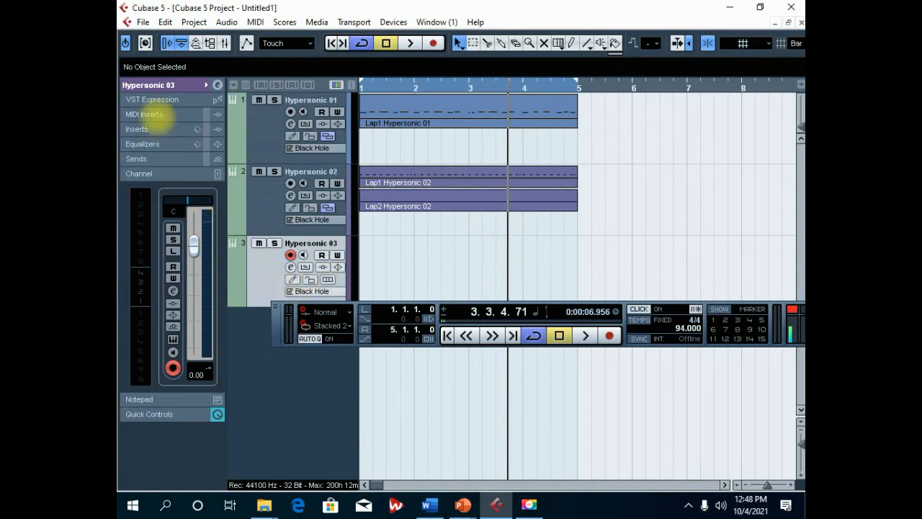
Step: Open the third track's Hypersonic instrument editor and reposition its window so the whole patch browser and keyboard show
click(157, 81)
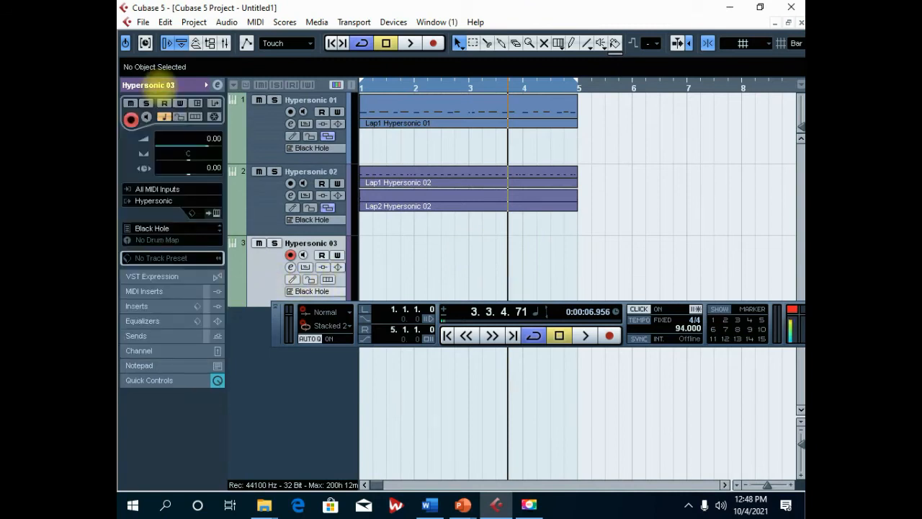
click(157, 84)
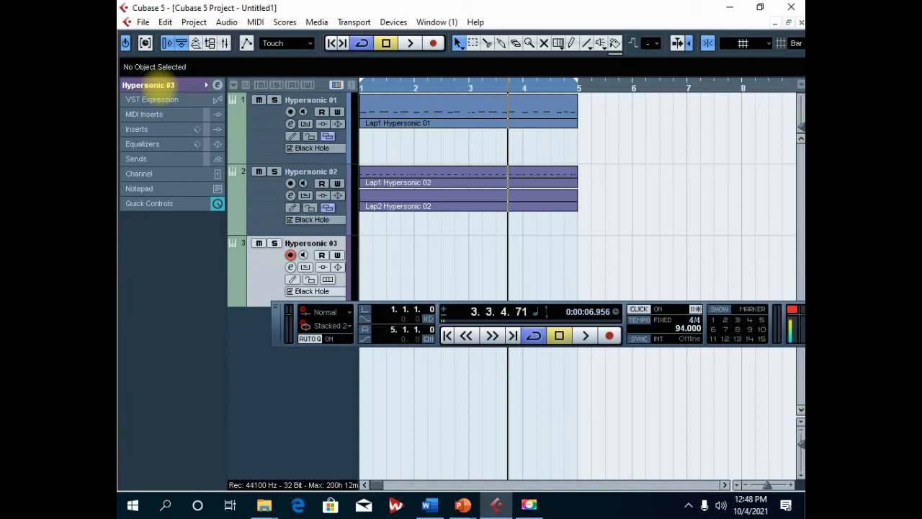
click(154, 83)
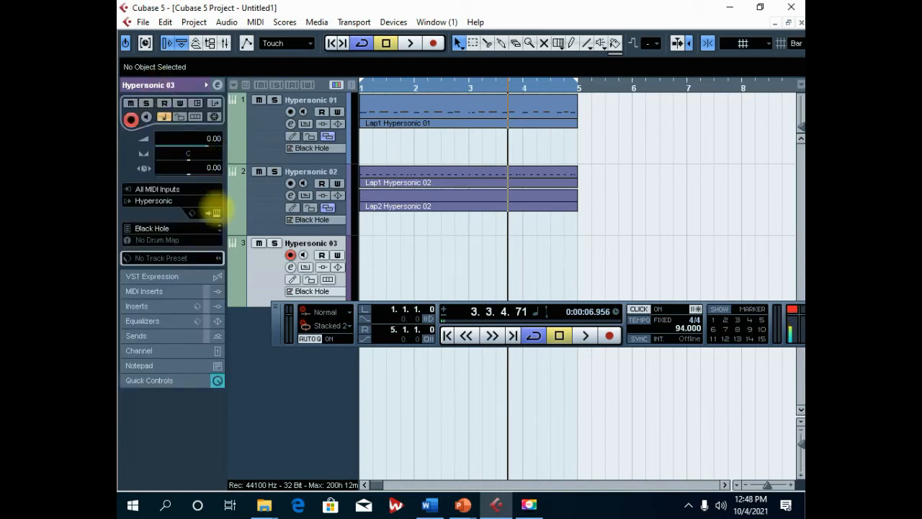
click(216, 214)
drag(405, 194, 421, 87)
scroll(485, 225, down, 1)
scroll(490, 216, up, 1)
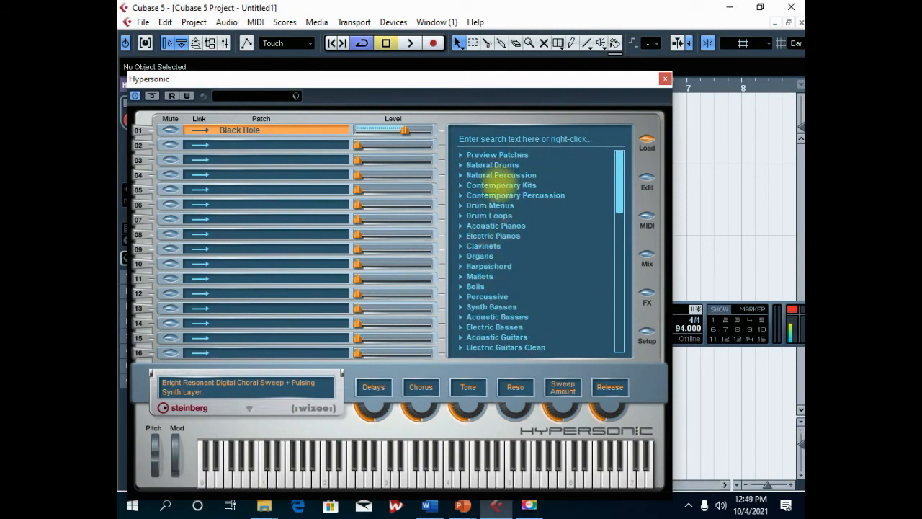
Step: Try Hip Hop German 1 and Hip Hop American 2 from Contemporary Kits, load Hip Hop American 1, and close the instrument editor
click(502, 185)
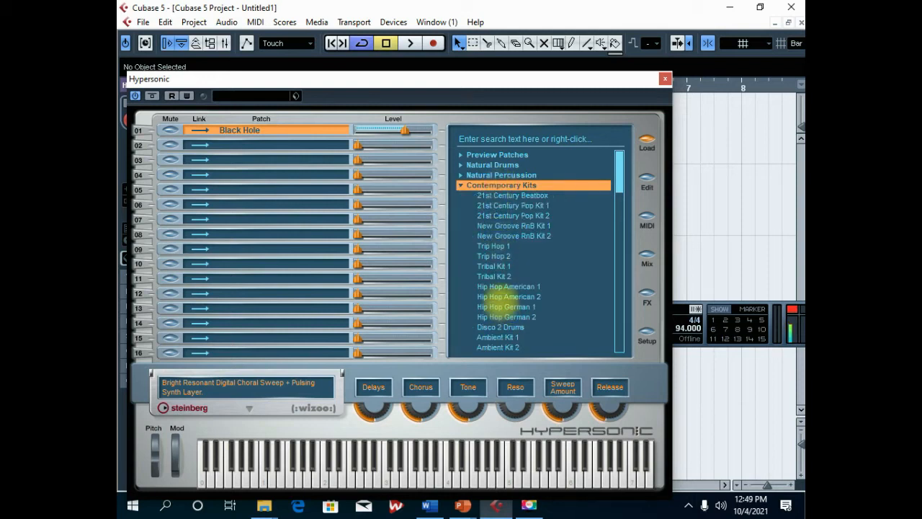
click(503, 306)
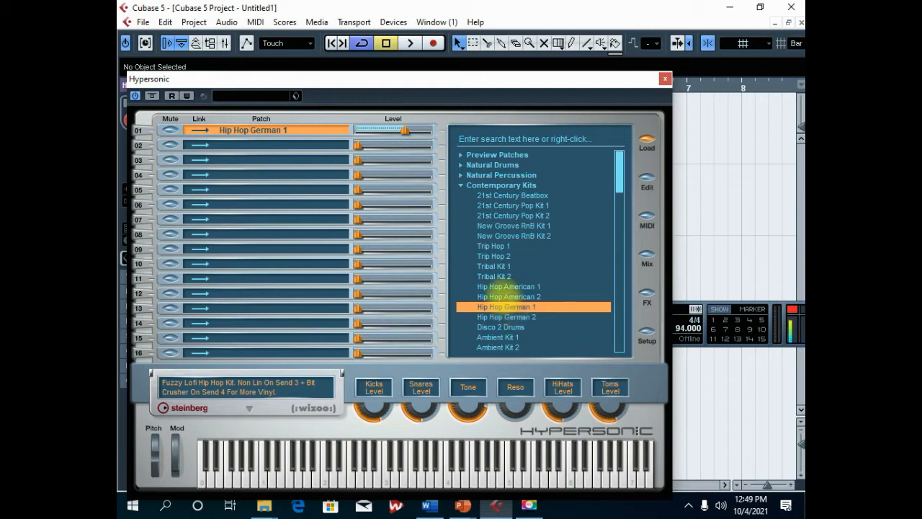
click(507, 296)
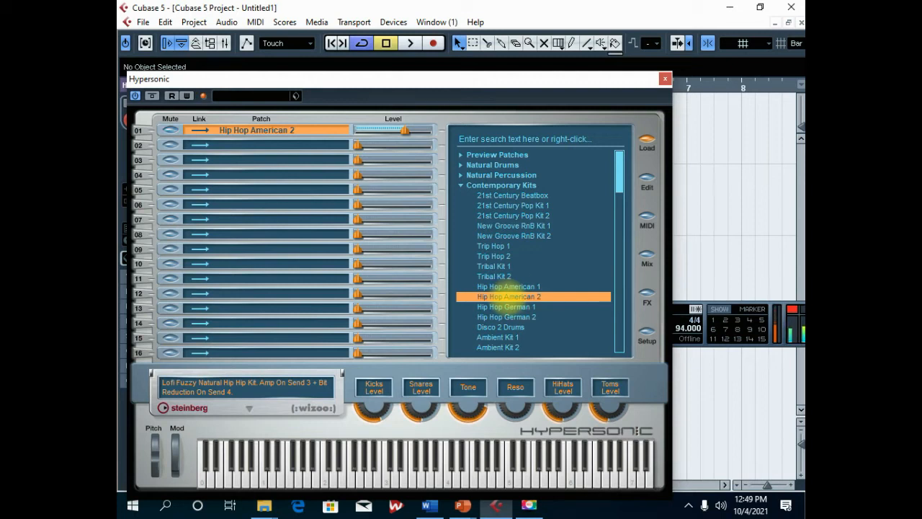
click(510, 286)
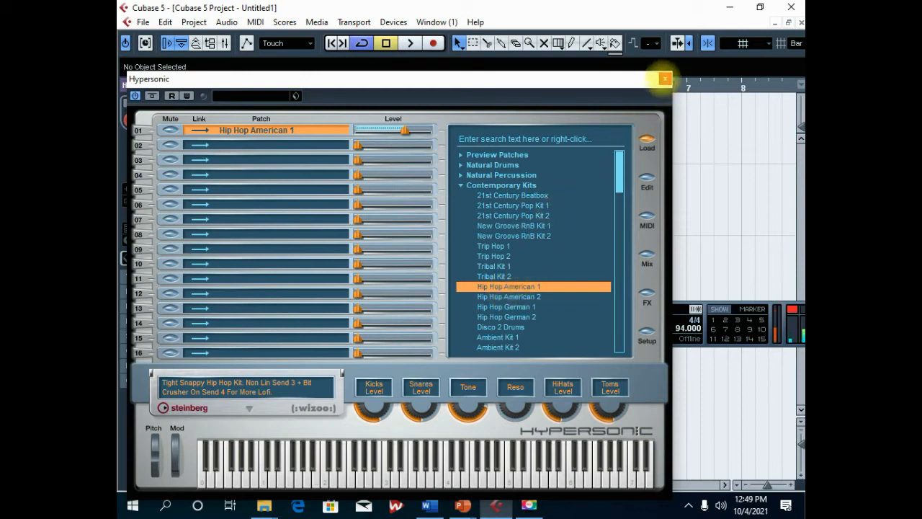
click(664, 78)
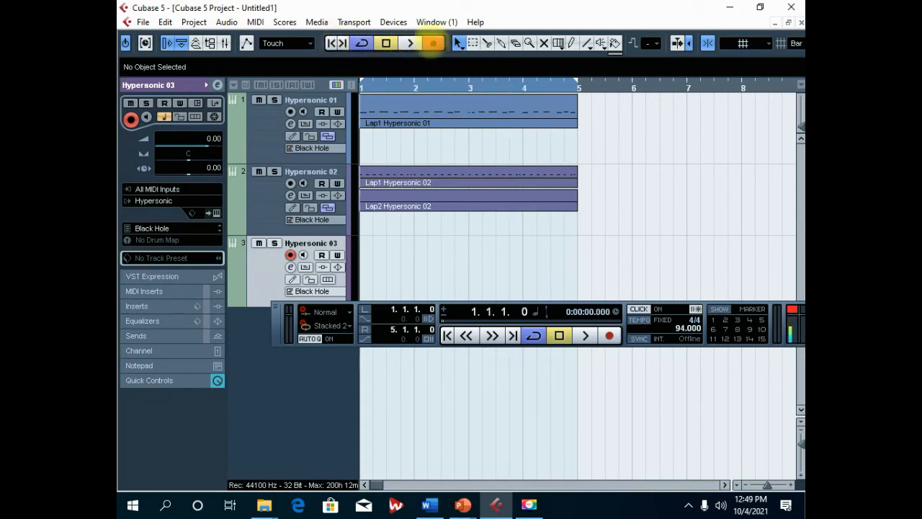
Step: Record a sparse percussion part on the Hypersonic 03 track from the loop start, stop, and play back the three layers
click(433, 43)
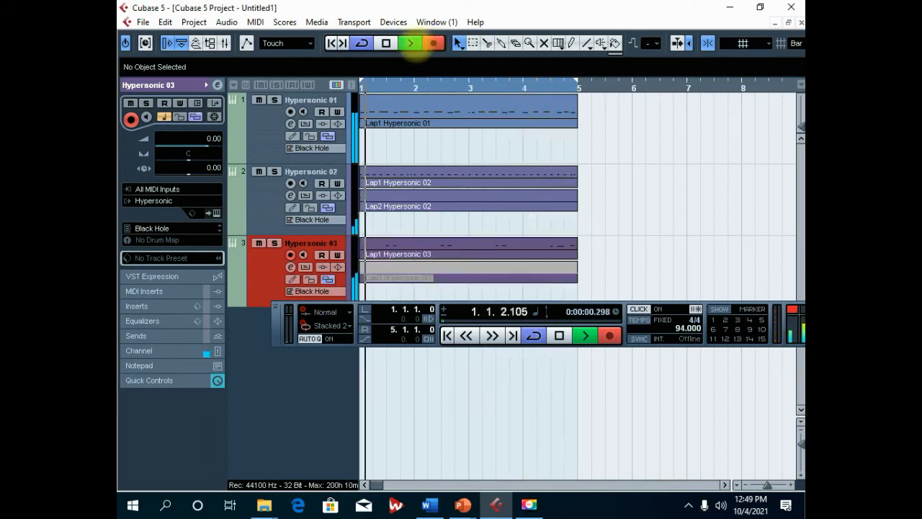
click(386, 43)
click(338, 43)
click(410, 43)
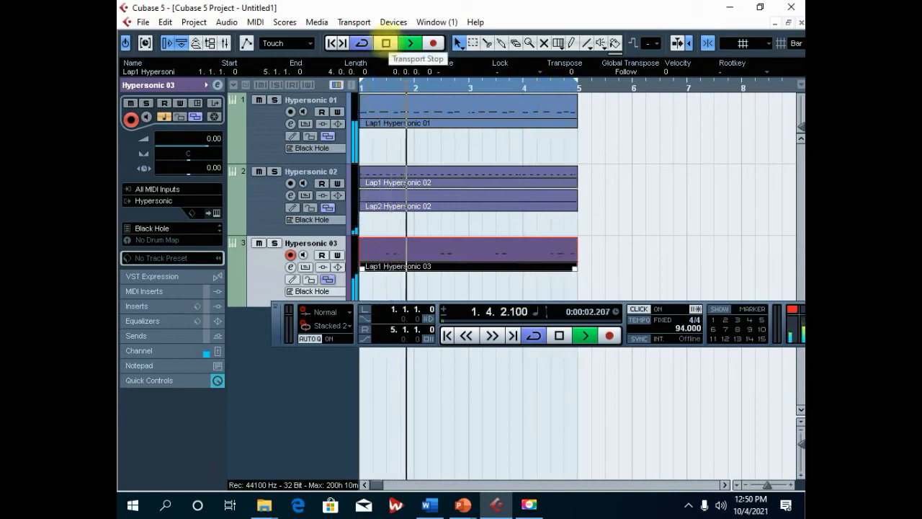
click(386, 43)
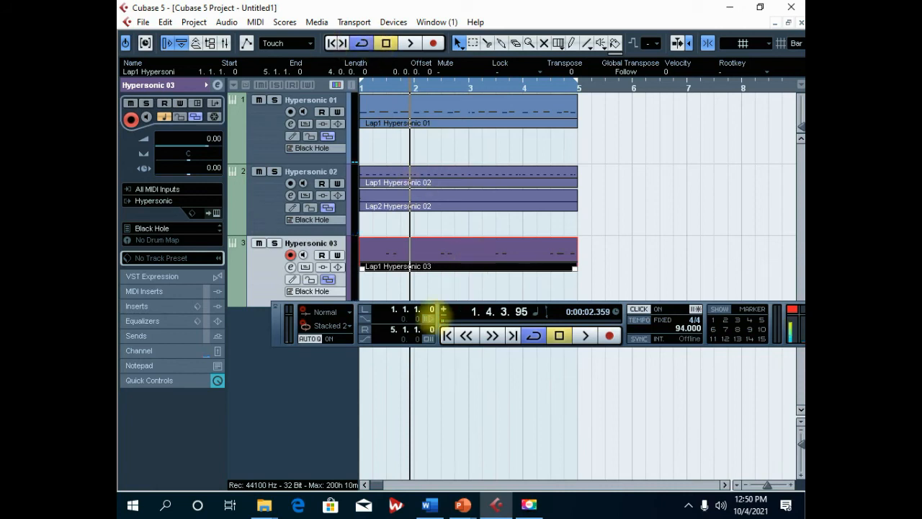
Step: Move the transport panel below the third track and listen to the three layered tracks from the project start
drag(435, 304, 432, 367)
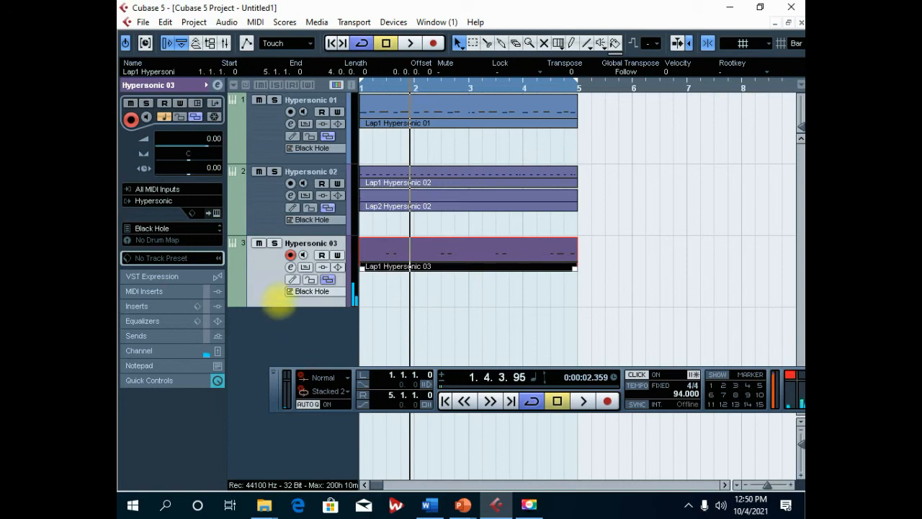
click(333, 43)
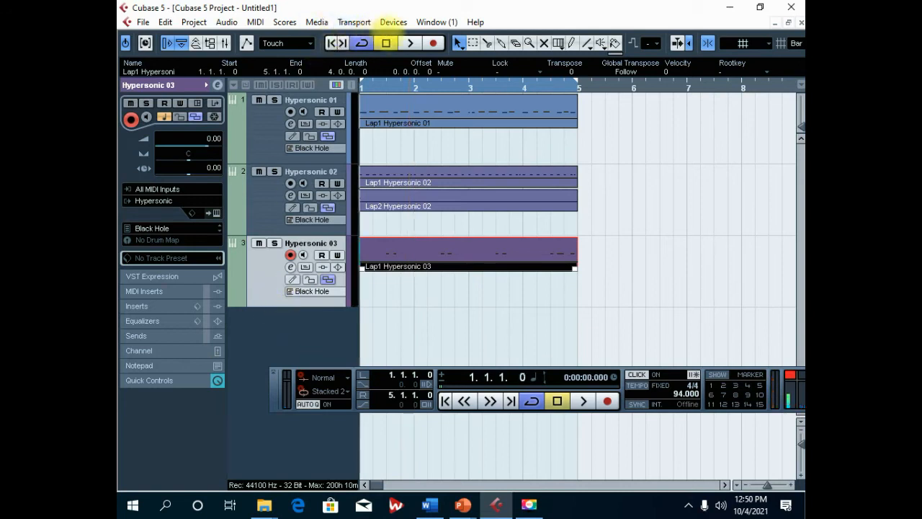
click(409, 42)
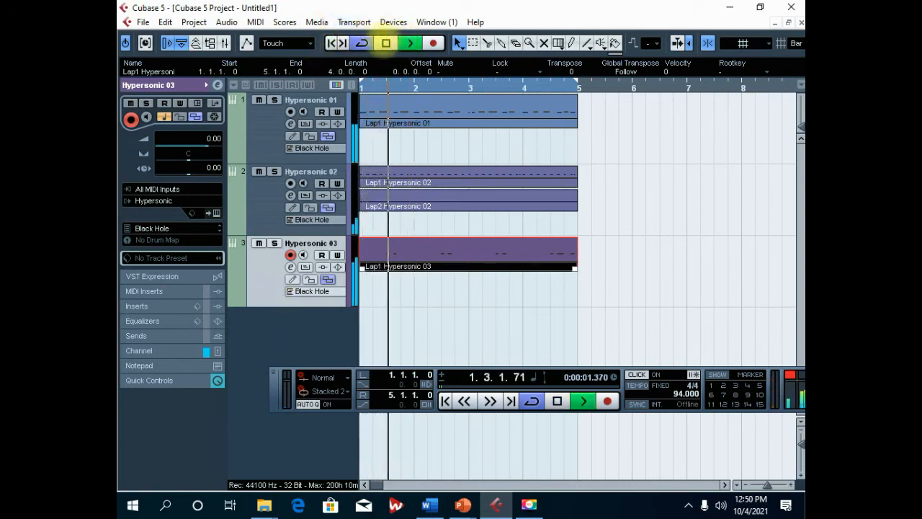
click(386, 42)
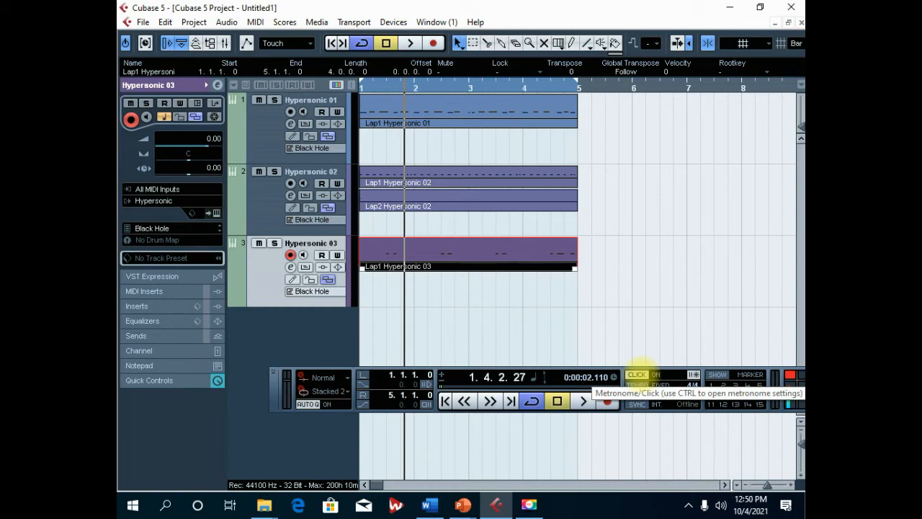
Step: Turn off the metronome click, play the beat from the start without it, and stop playback
click(639, 374)
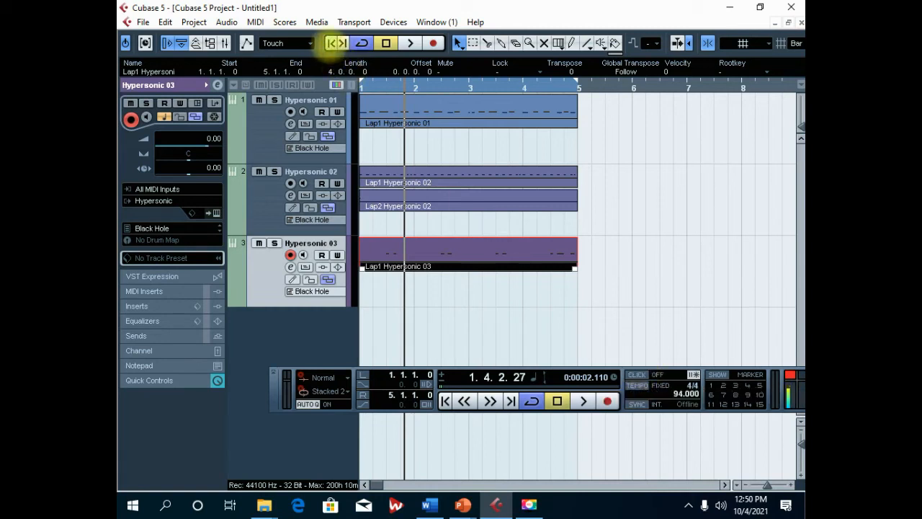
click(332, 43)
click(410, 43)
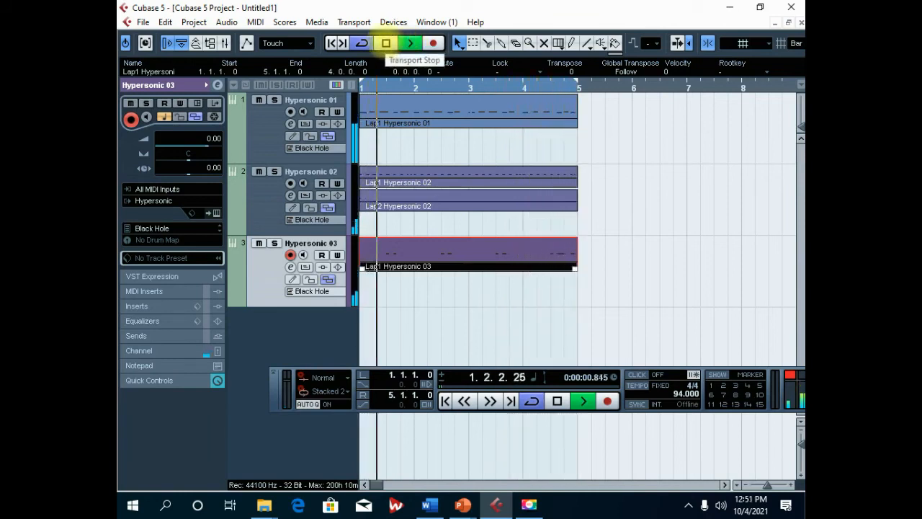
click(385, 43)
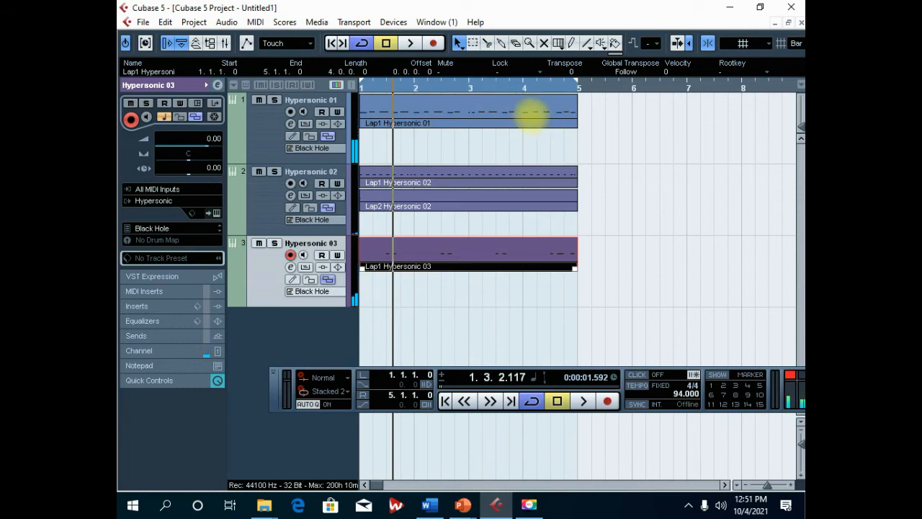
Step: Open the Hypersonic 01 part in the Key Editor, add a C1 note at the very end of bar 4, play the result, and close the editor
double_click(535, 113)
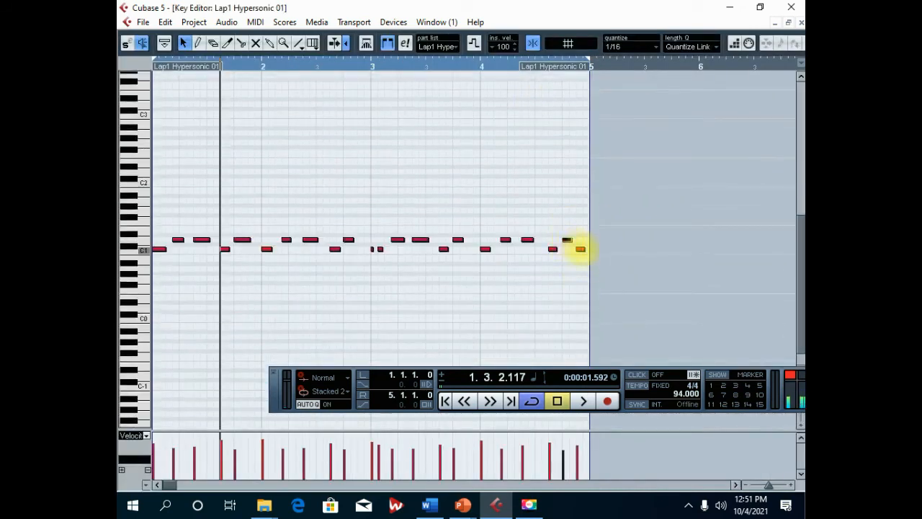
drag(581, 249, 579, 249)
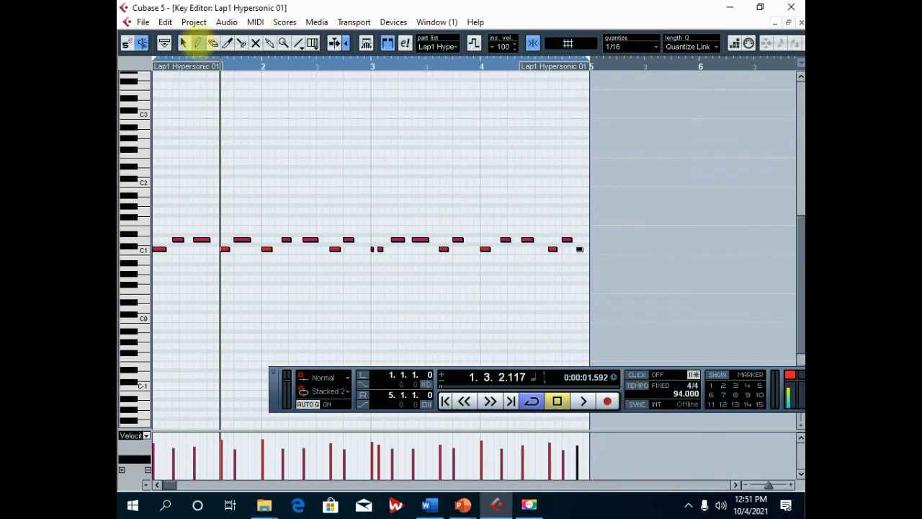
click(197, 44)
click(583, 249)
click(494, 65)
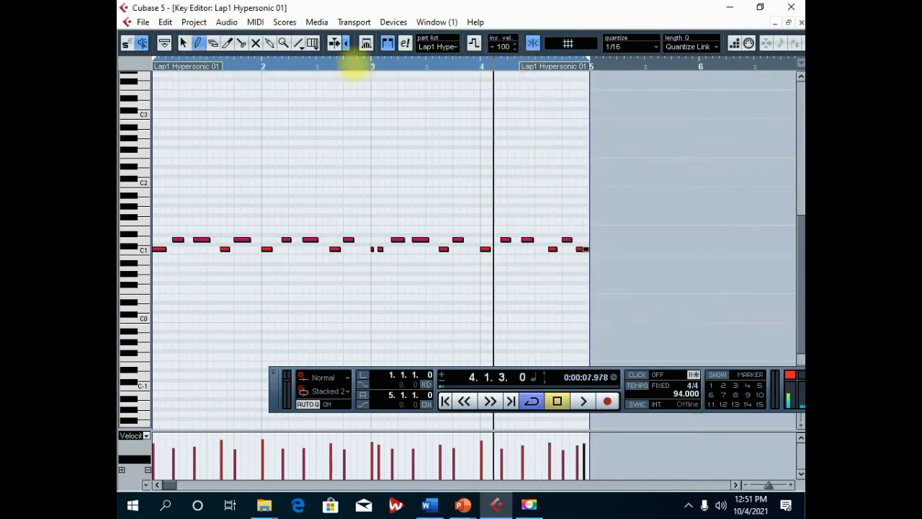
click(584, 401)
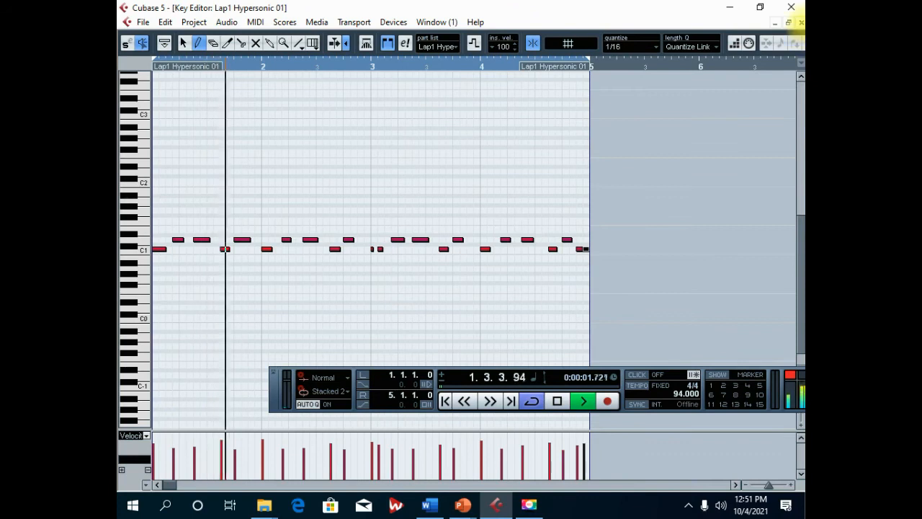
click(801, 22)
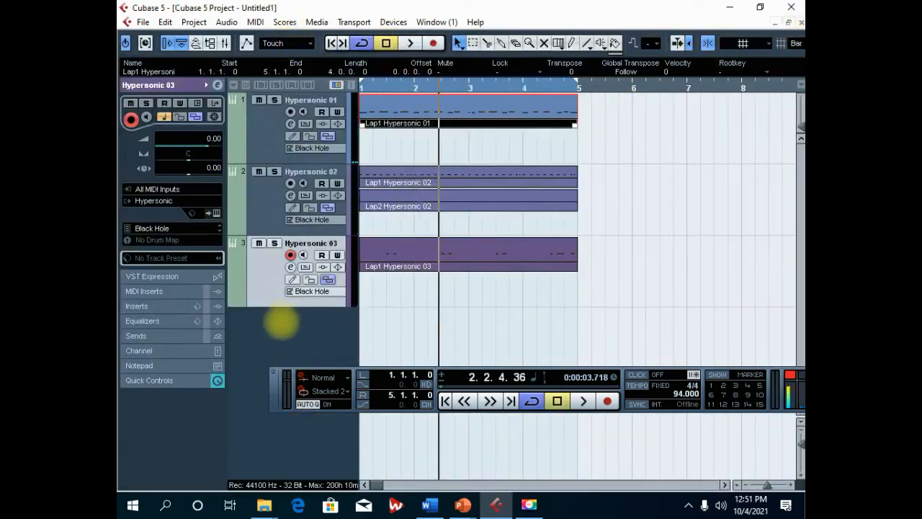
Step: Add one Purity instrument track below Hypersonic 03 and move the transport panel beneath the new track
right_click(280, 321)
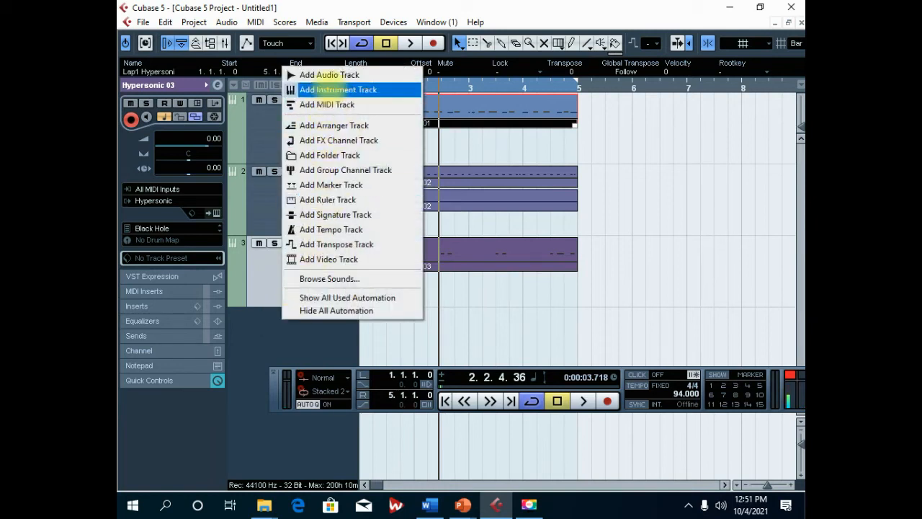
click(324, 88)
click(472, 186)
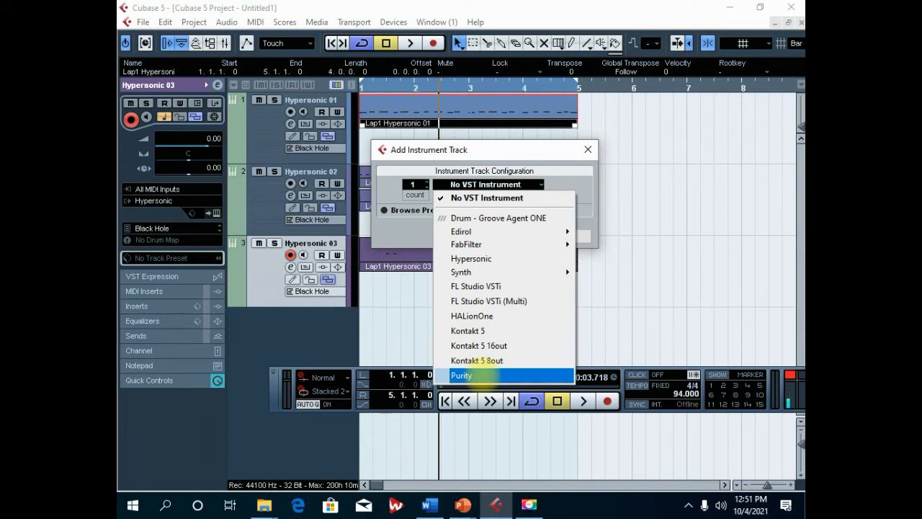
click(481, 373)
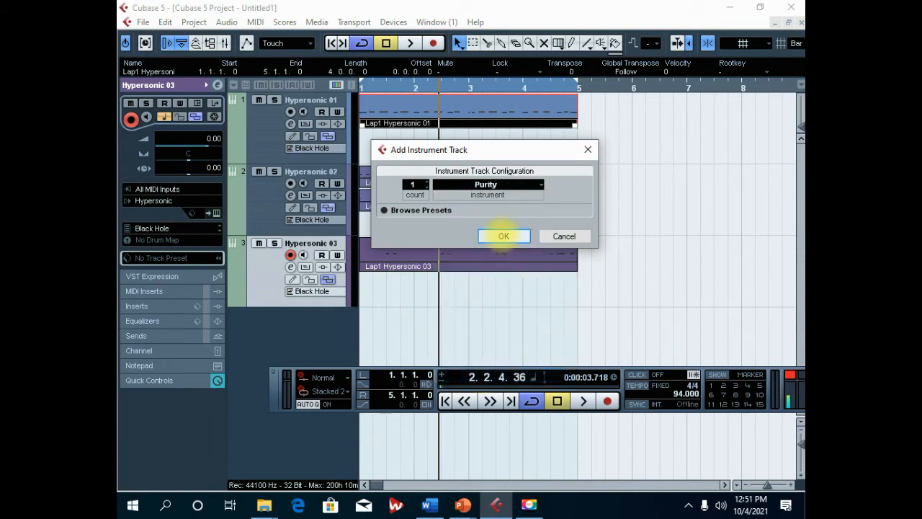
click(504, 236)
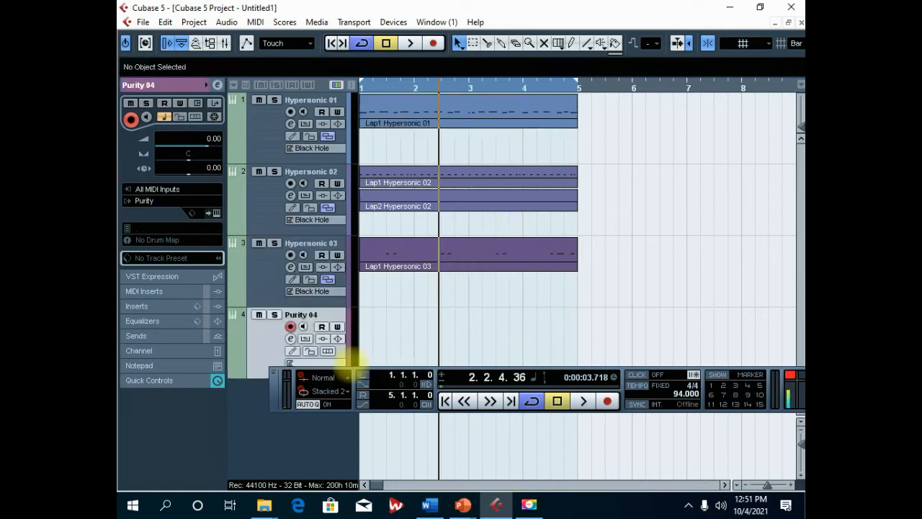
drag(350, 370, 360, 428)
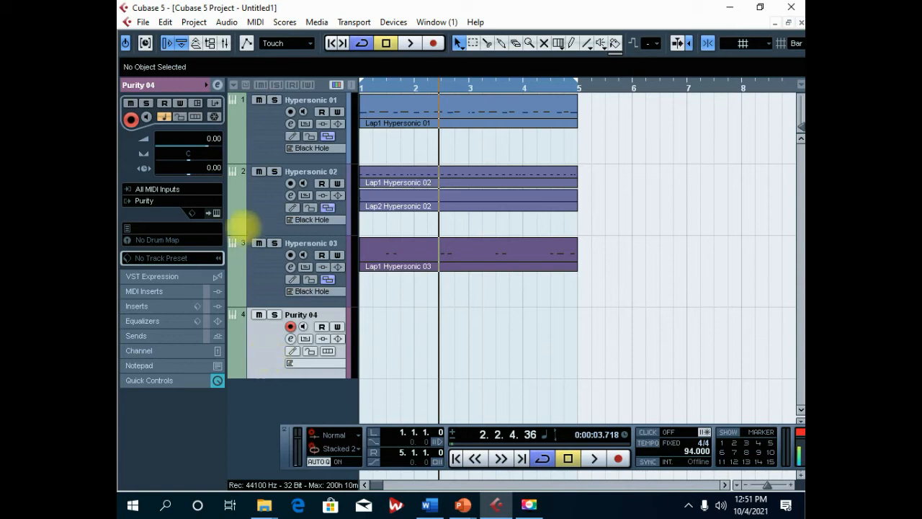
Step: Load the Mellow EP preset from the Piano category in the Purity instrument and close its editor
click(214, 213)
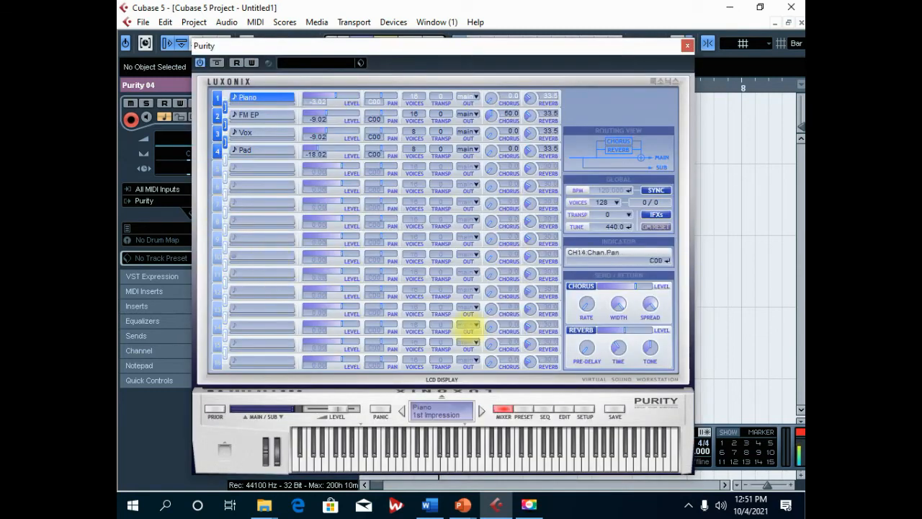
click(523, 409)
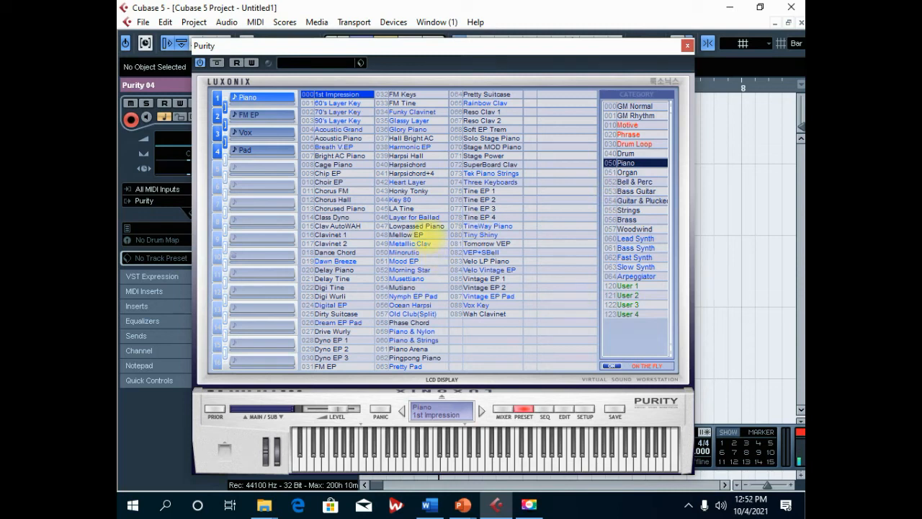
click(414, 234)
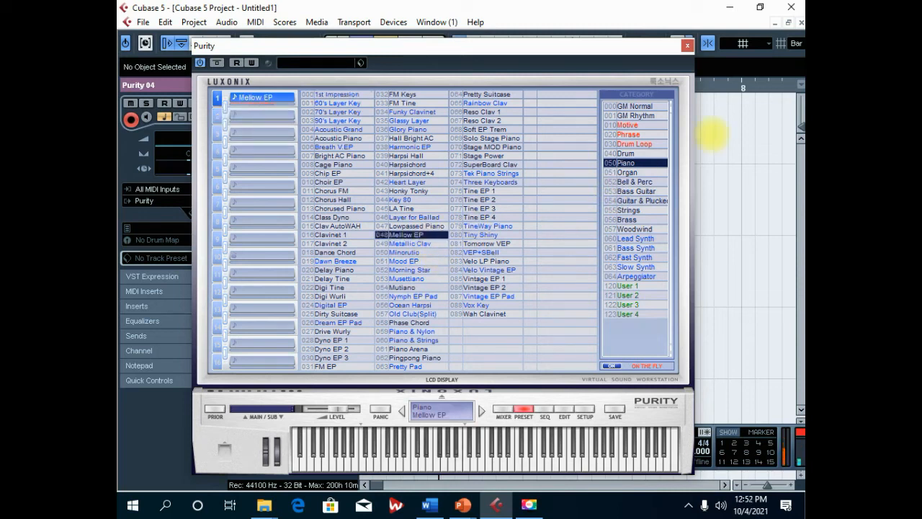
click(687, 45)
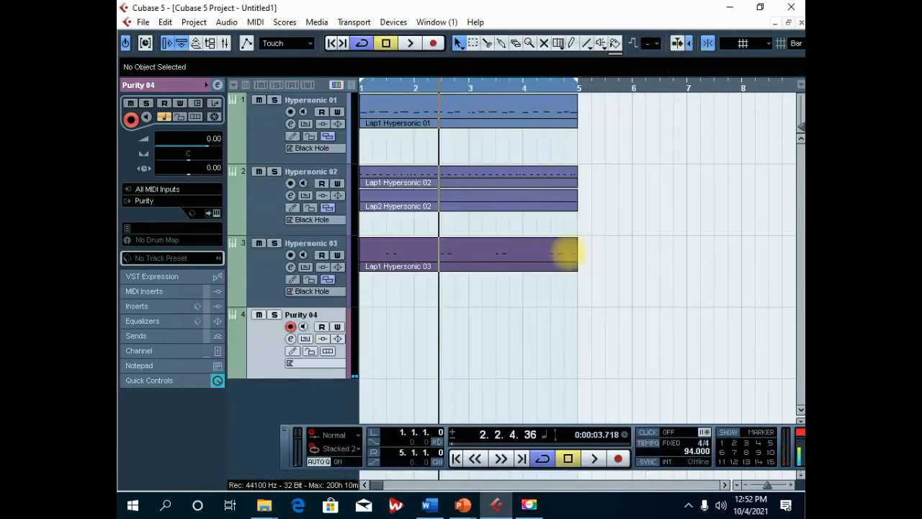
Step: Record a four-bar chord part on the Purity 04 track from the project start, stop, and play it back with the beat
click(333, 43)
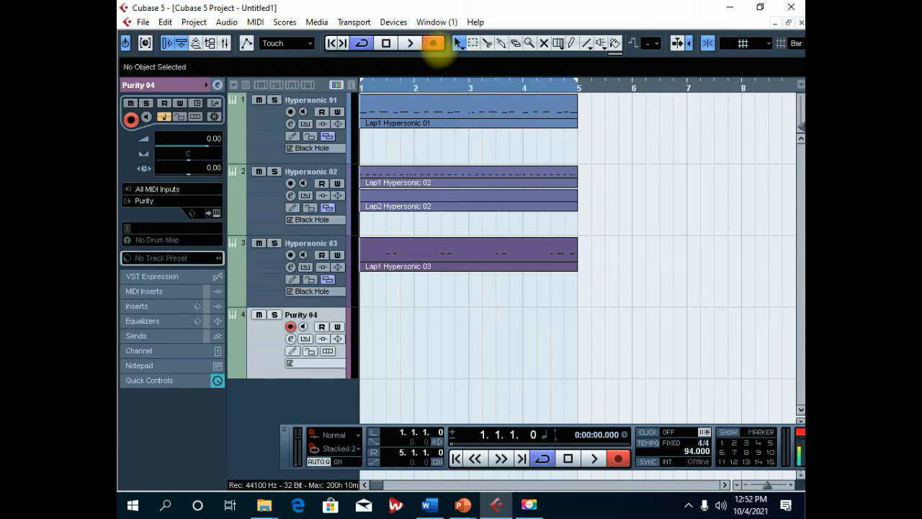
click(433, 43)
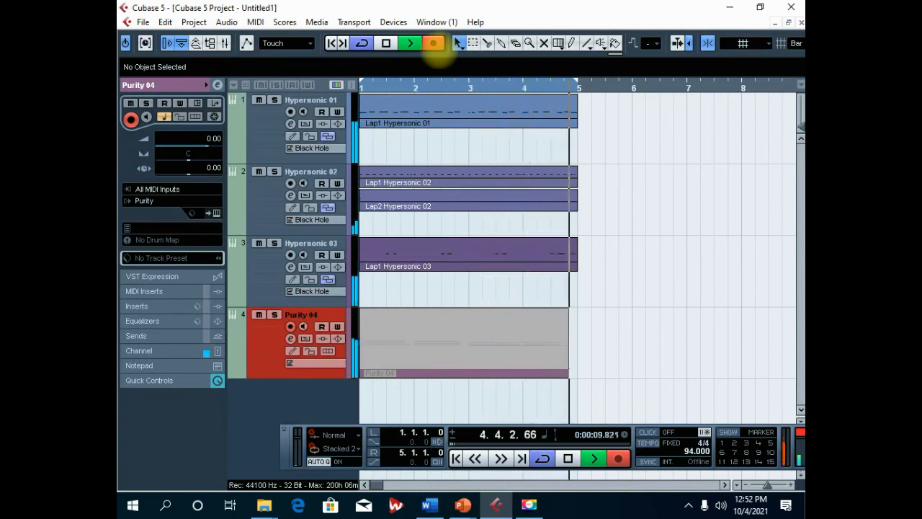
click(386, 42)
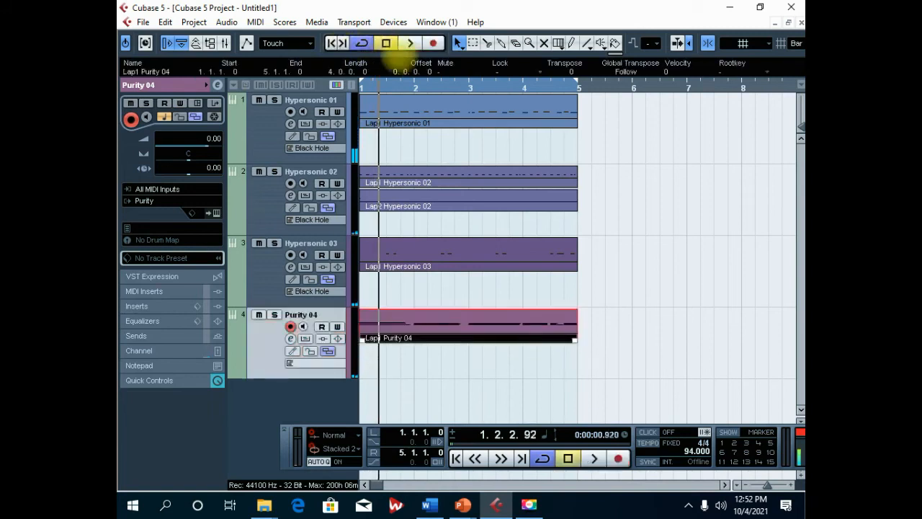
click(410, 42)
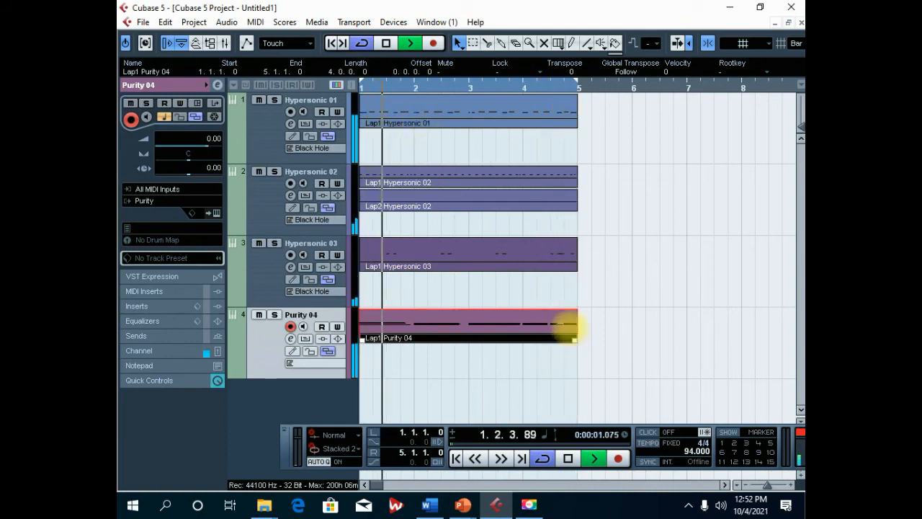
Step: Open the Purity 04 part in the Key Editor, erase the two lower notes of the final chord, and stop playback
double_click(562, 324)
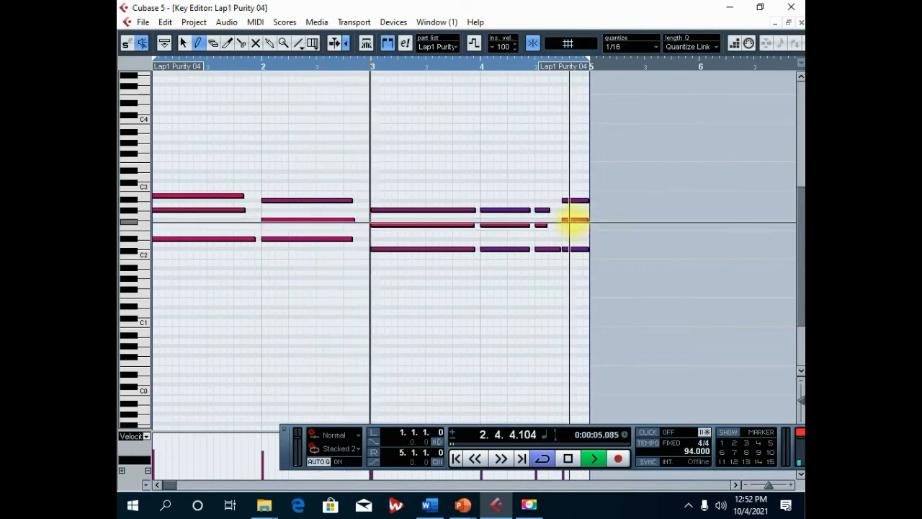
click(213, 43)
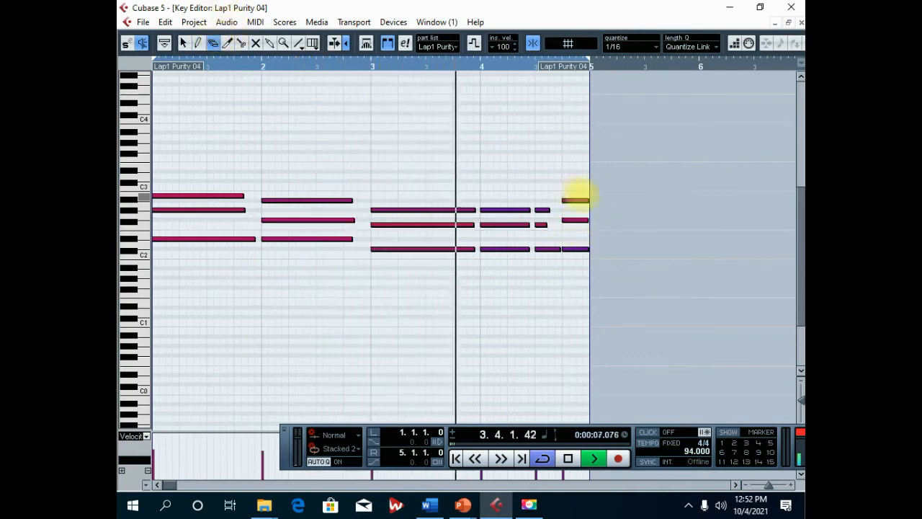
click(577, 219)
click(578, 248)
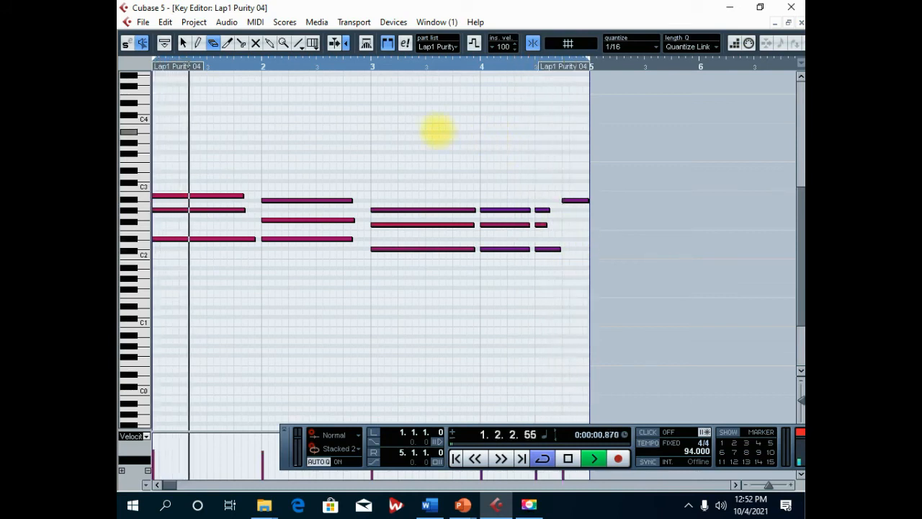
key(space)
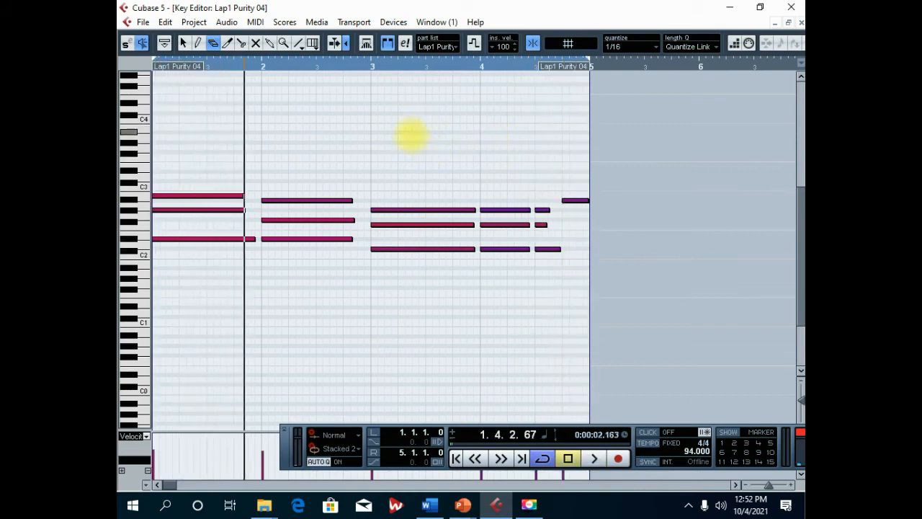
Step: Lengthen the bar 2 chord up to bar 3 and the bar 3 chord up to bar 4
key(1)
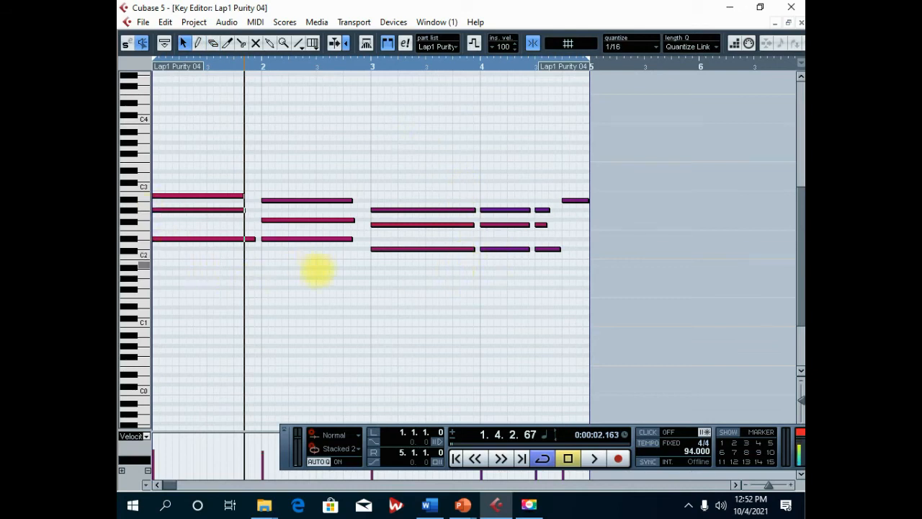
drag(312, 185, 314, 189)
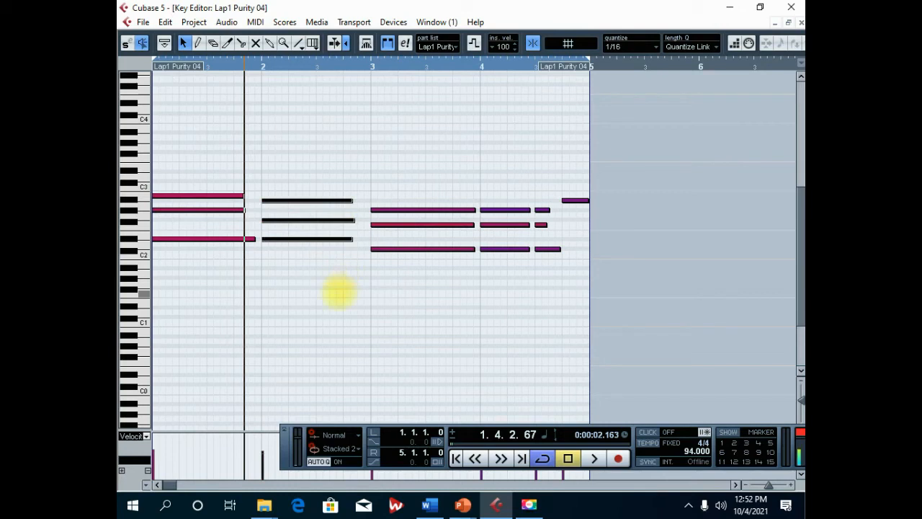
drag(313, 148, 370, 200)
drag(464, 291, 480, 210)
Step: Extend the bar 4 chords and the first chord to close the gaps, trim the overlong lowest note, and play from the start
drag(525, 286, 518, 242)
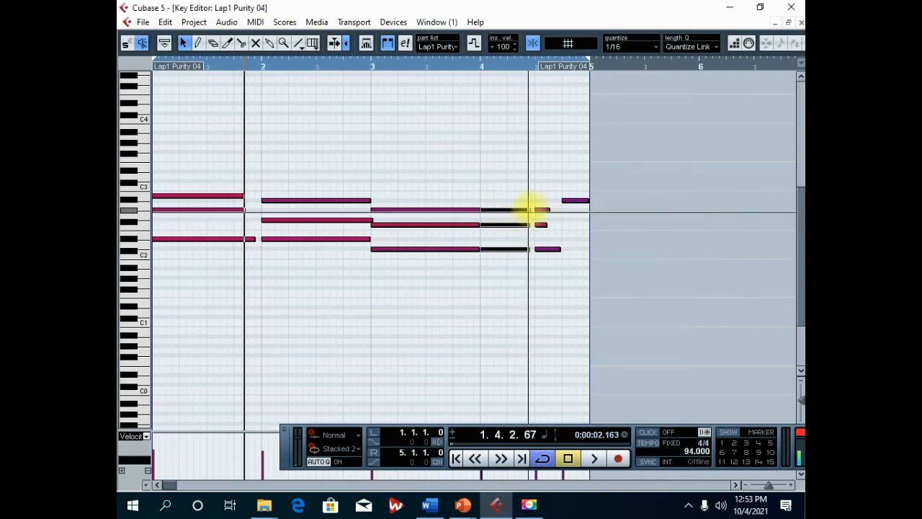
drag(531, 210, 535, 237)
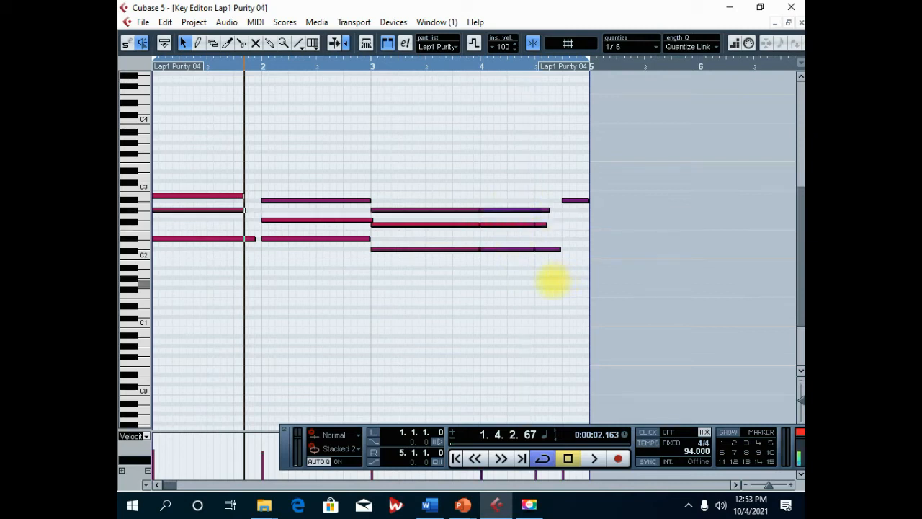
drag(545, 209, 559, 210)
click(562, 309)
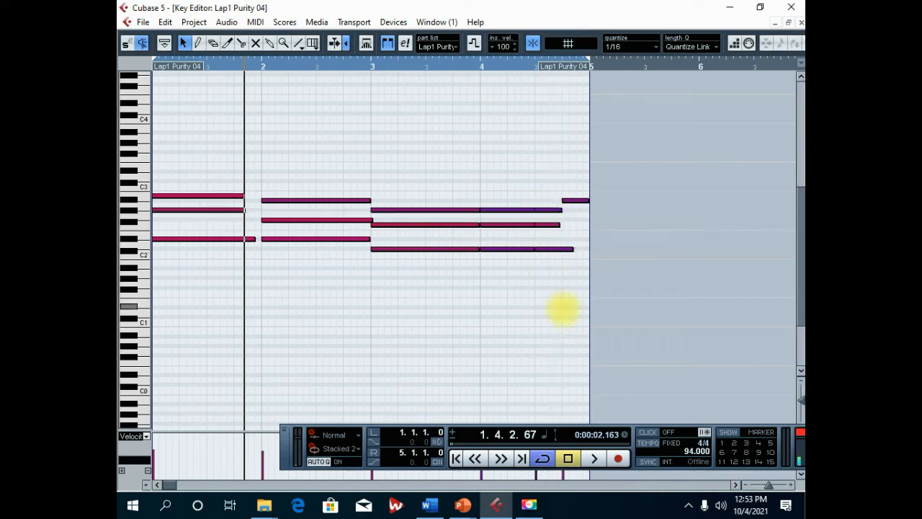
drag(569, 251, 562, 249)
drag(243, 194, 255, 240)
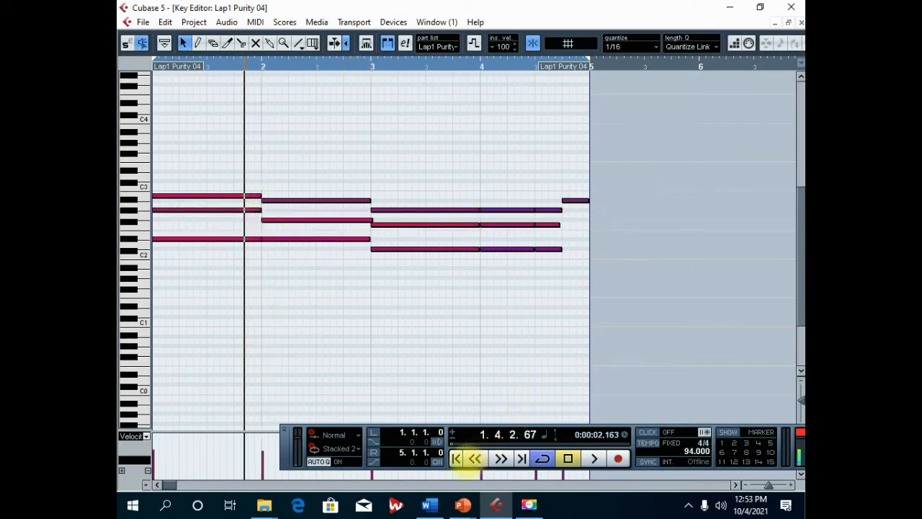
click(455, 458)
click(592, 458)
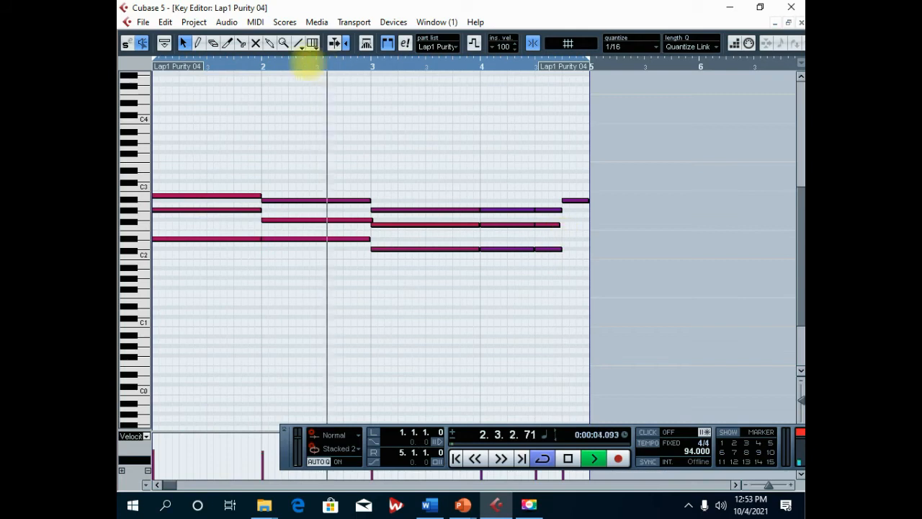
Step: Draw a note beneath the final note on the last beat of bar 4, raise its pitch a few semitones, and resume playback
click(197, 43)
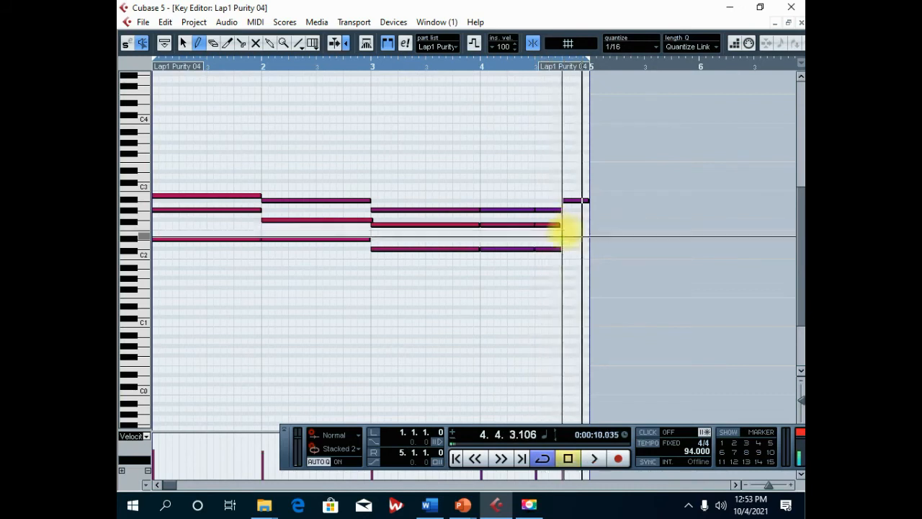
drag(565, 233, 580, 235)
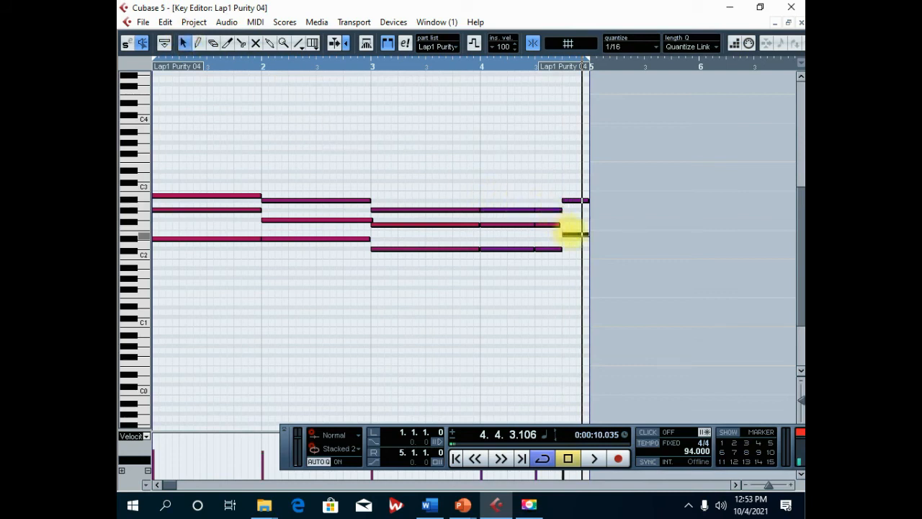
drag(572, 232, 571, 216)
click(476, 68)
key(space)
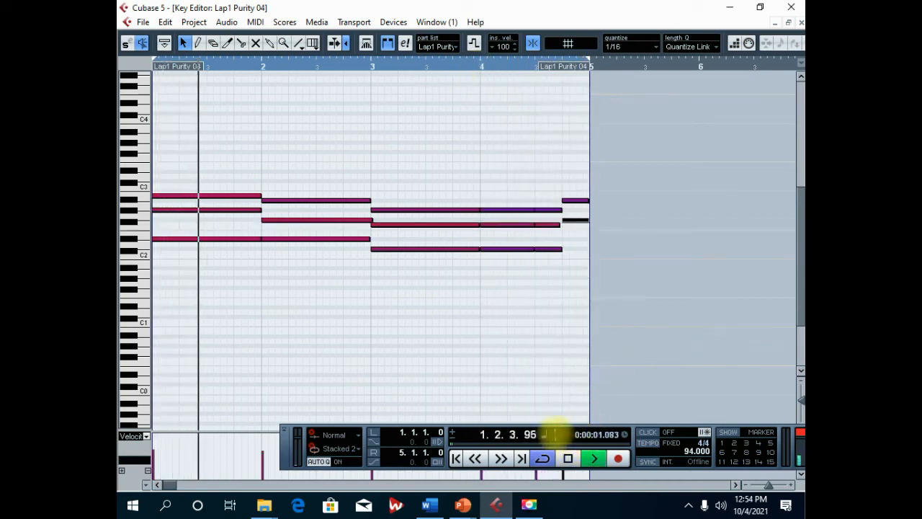
Step: Move the transport panel off the velocity lane, pause and resume playback, and close the Key Editor
drag(551, 428, 690, 302)
click(706, 332)
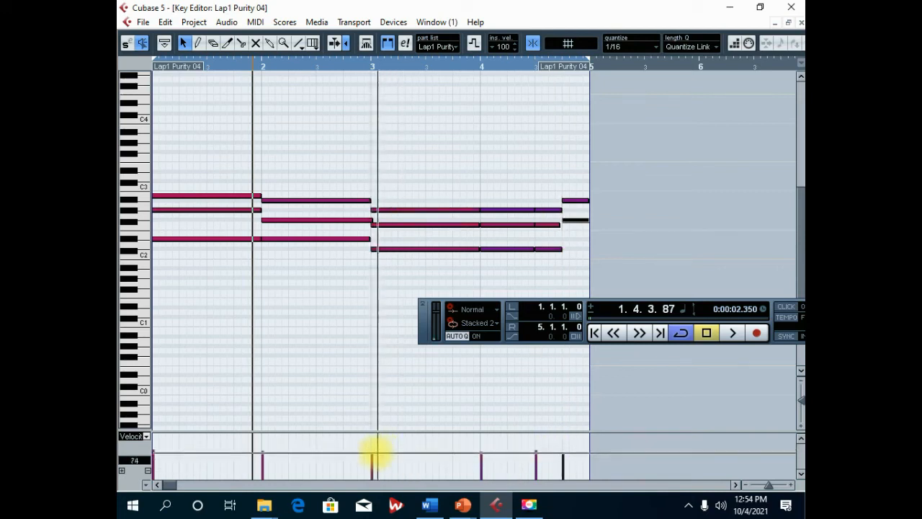
key(space)
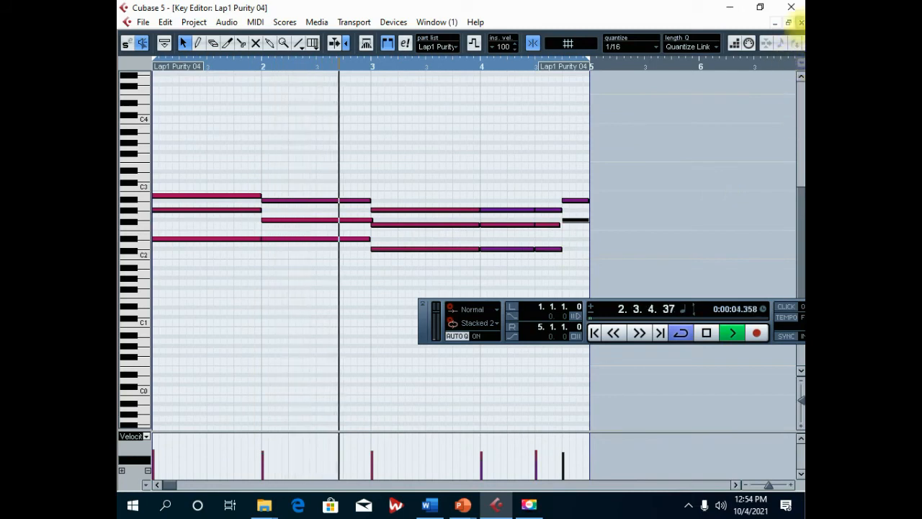
click(801, 23)
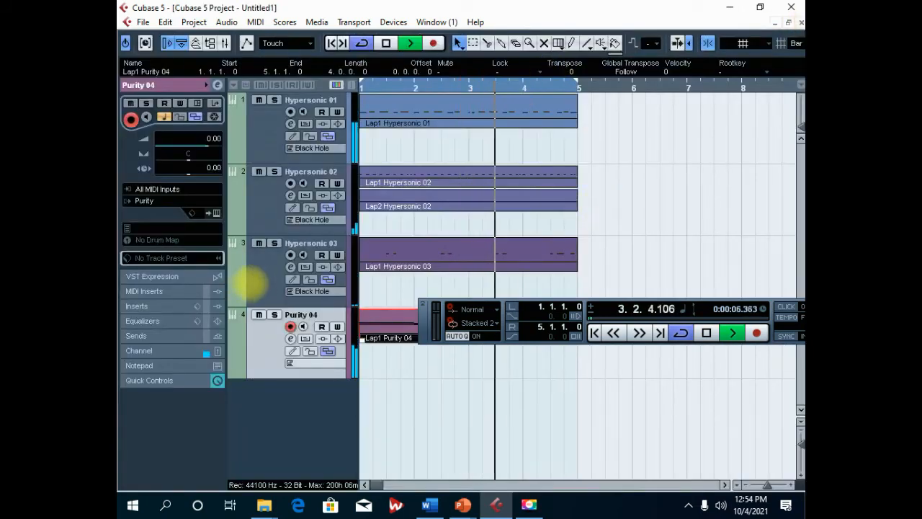
Step: Raise the Hypersonic 03 channel fader to 0.00 and briefly play the loop to check the balance
click(267, 284)
key(space)
click(139, 350)
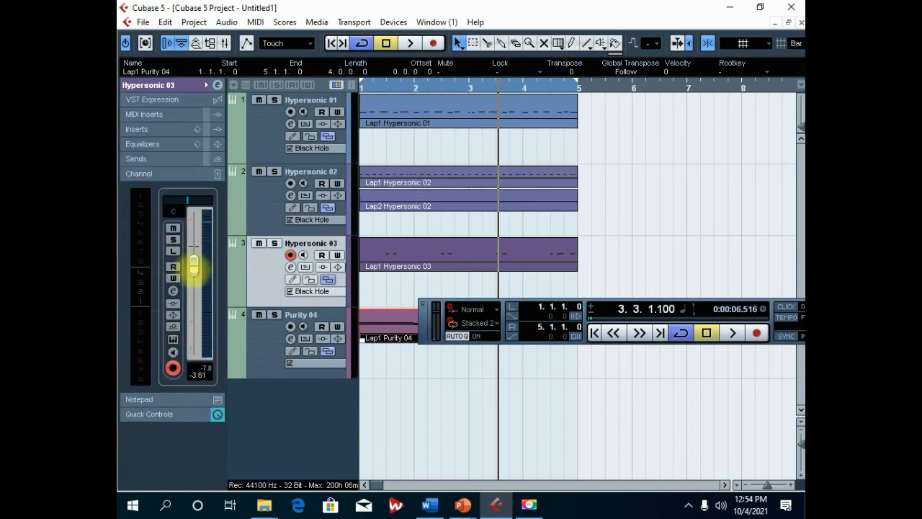
key(space)
drag(194, 266, 194, 247)
key(space)
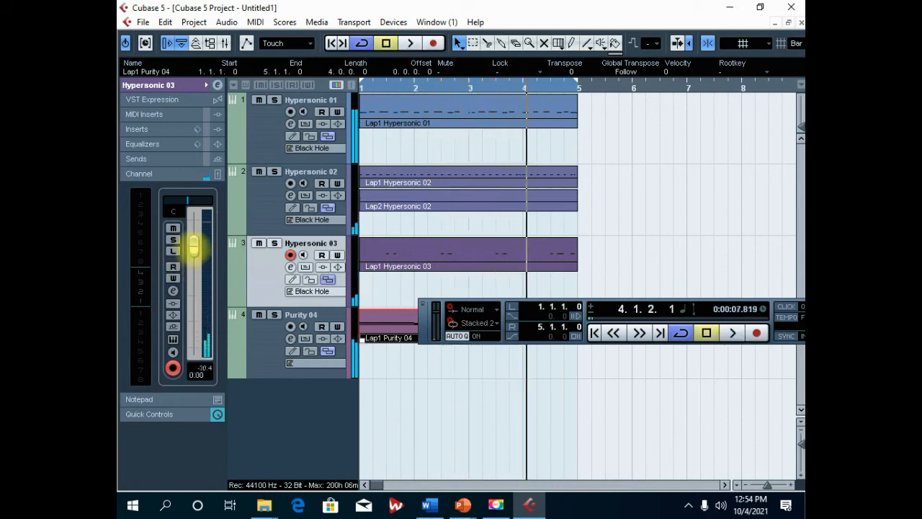
Step: Lower the Purity 04 channel fader to -4.45 during playback, then stop the loop
click(263, 351)
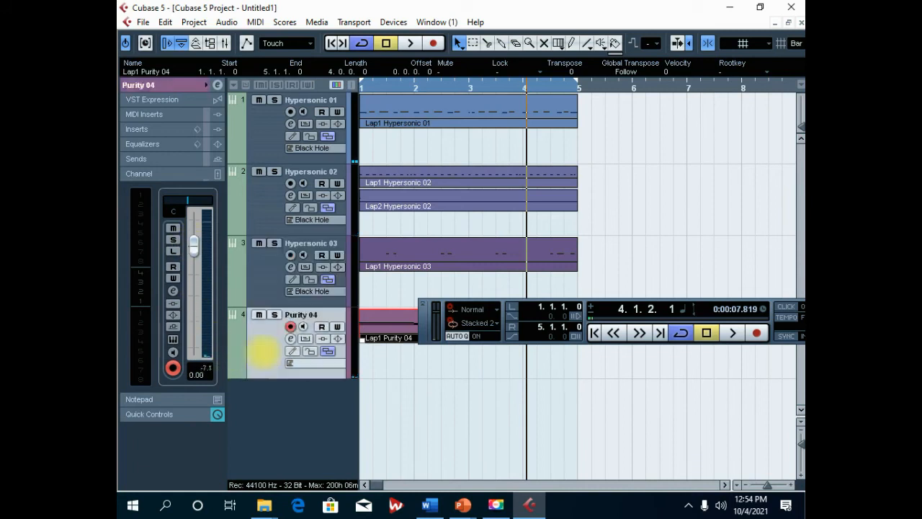
key(space)
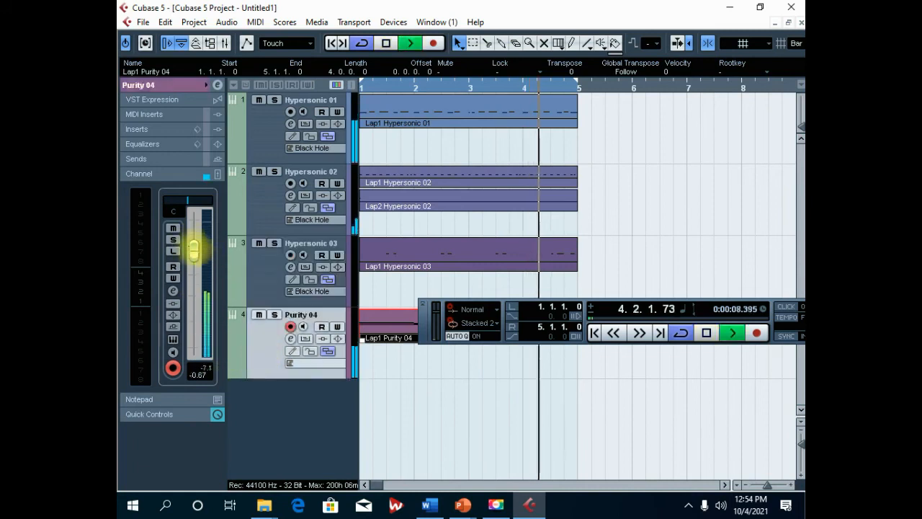
drag(193, 248, 194, 258)
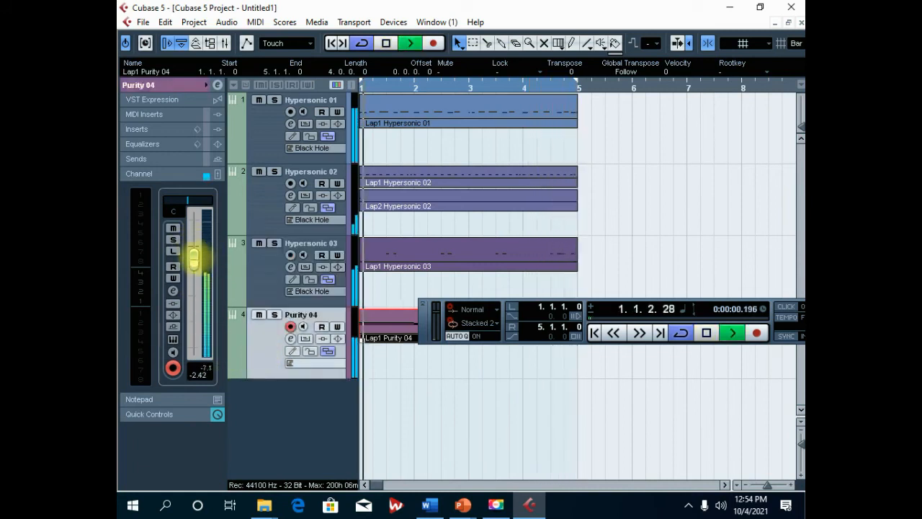
drag(193, 259, 194, 268)
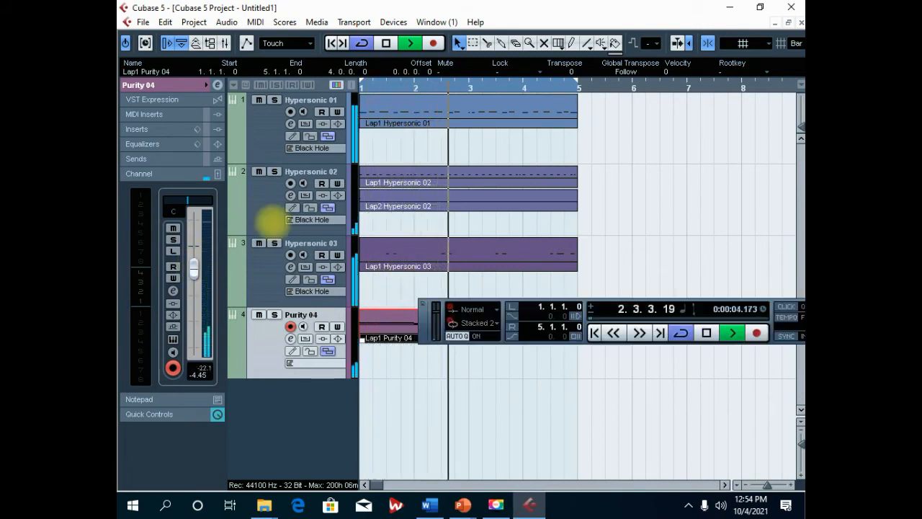
key(space)
Step: Move the transport panel off the Purity 04 part and add a Purity instrument track below that track
drag(578, 307, 647, 153)
right_click(274, 401)
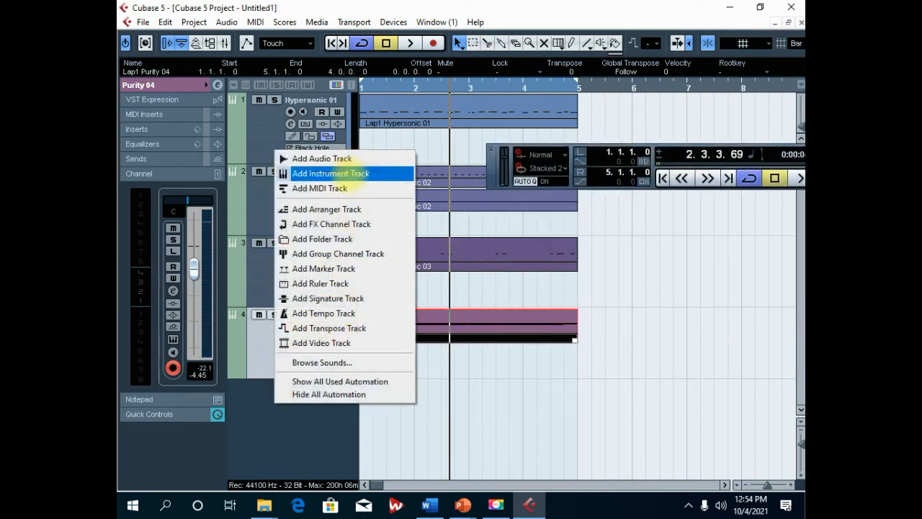
click(348, 174)
click(479, 185)
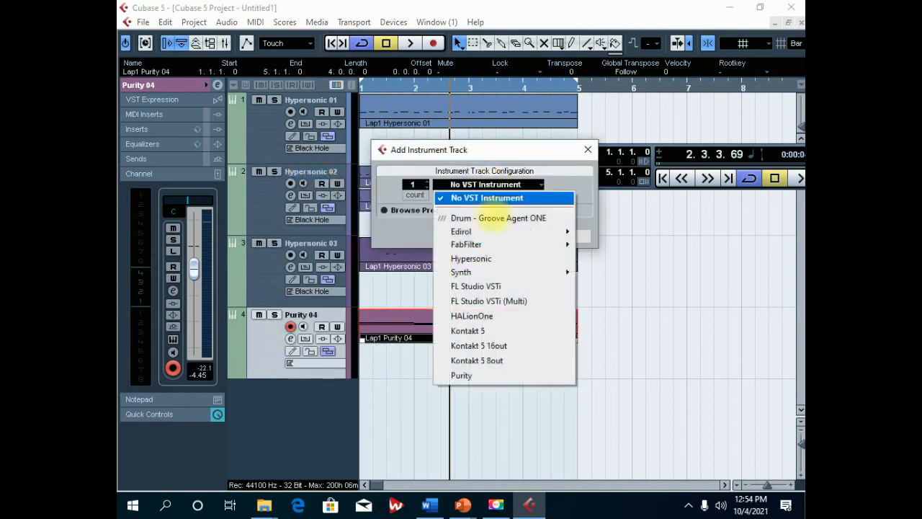
click(469, 375)
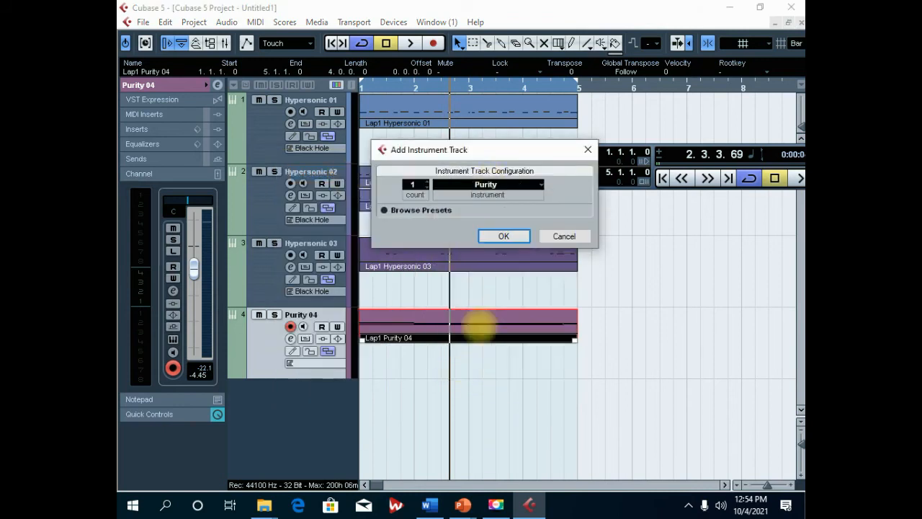
click(483, 186)
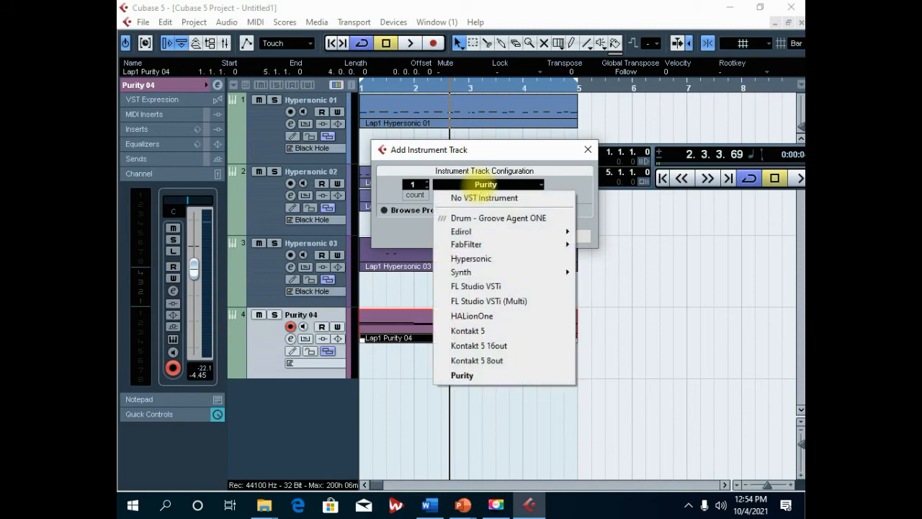
click(399, 226)
click(502, 235)
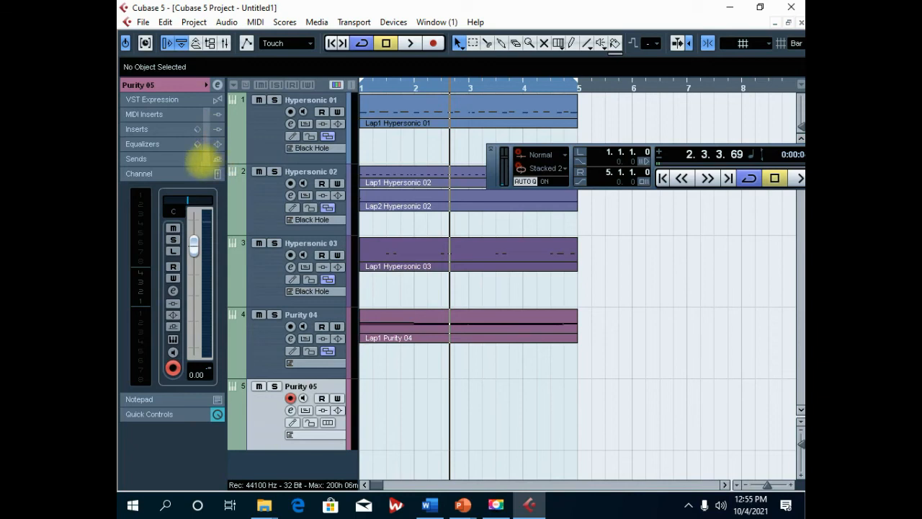
Step: Open the Purity 05 instrument editor and show the Strings category in its preset browser
click(139, 84)
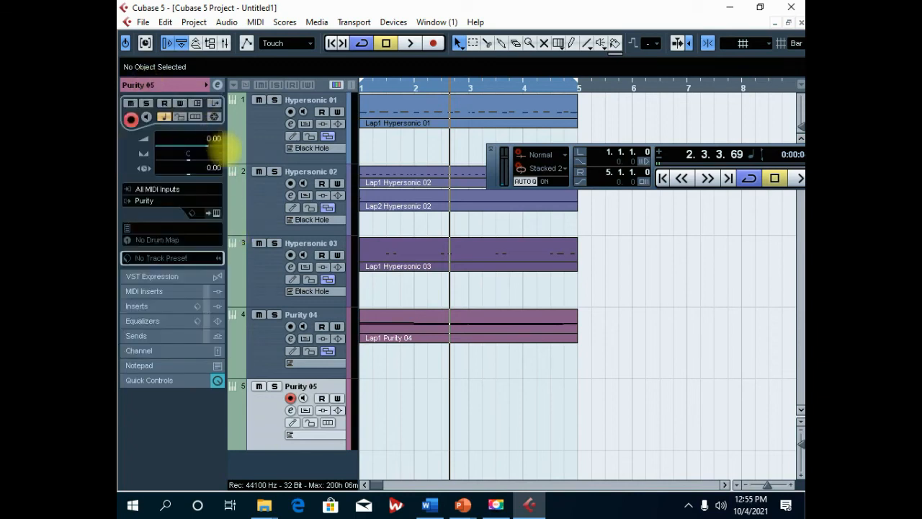
click(214, 212)
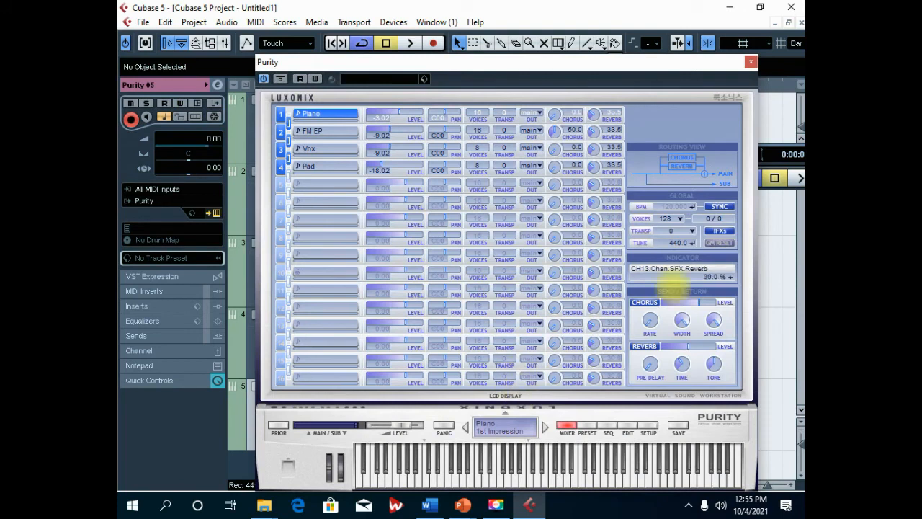
click(586, 425)
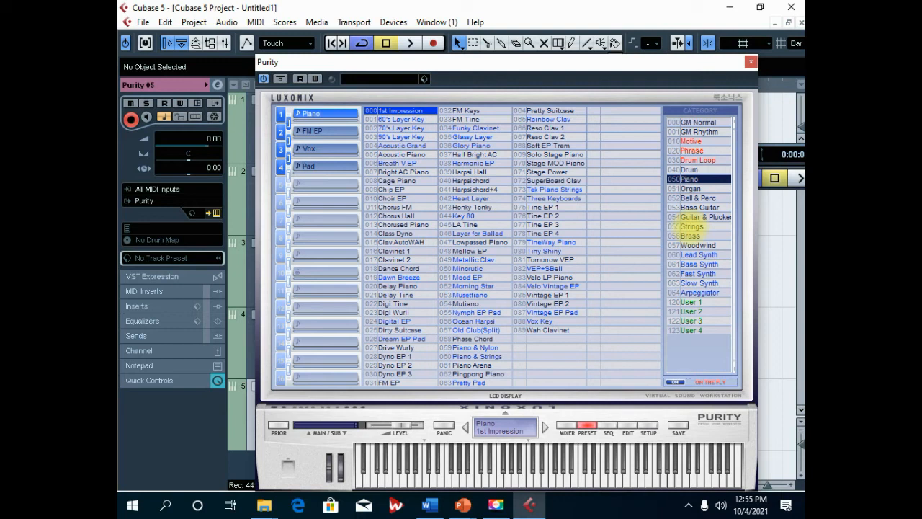
click(693, 226)
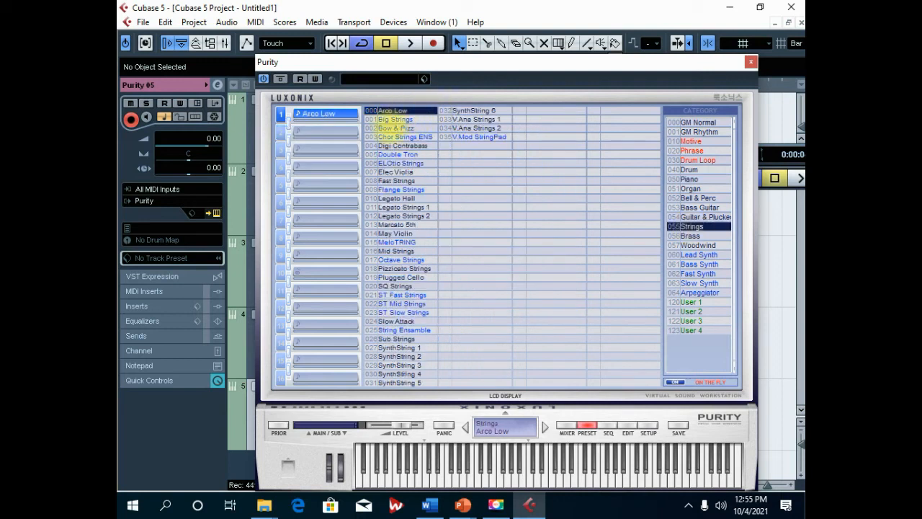
Step: Audition ELOtic Strings, Double Tron and Digi Contrabass, load Chor Strings ENS, and close the instrument window
click(395, 163)
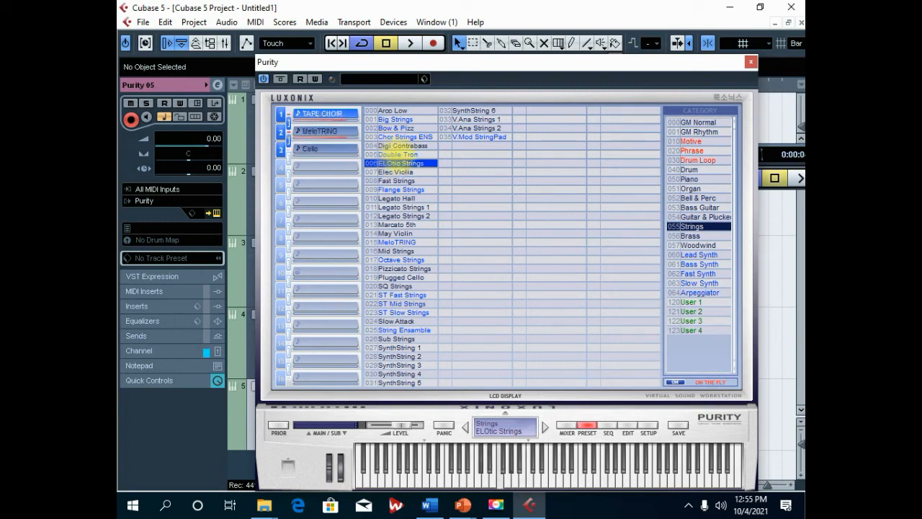
click(398, 154)
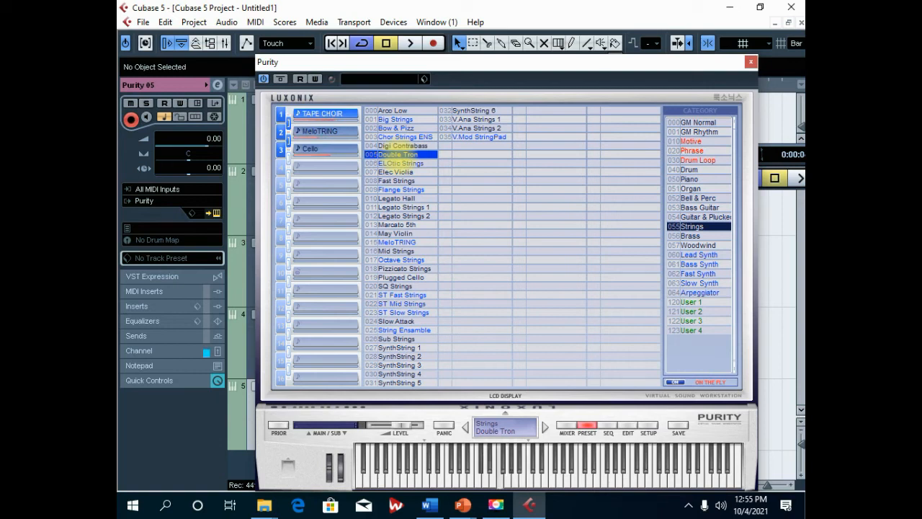
click(392, 146)
click(393, 137)
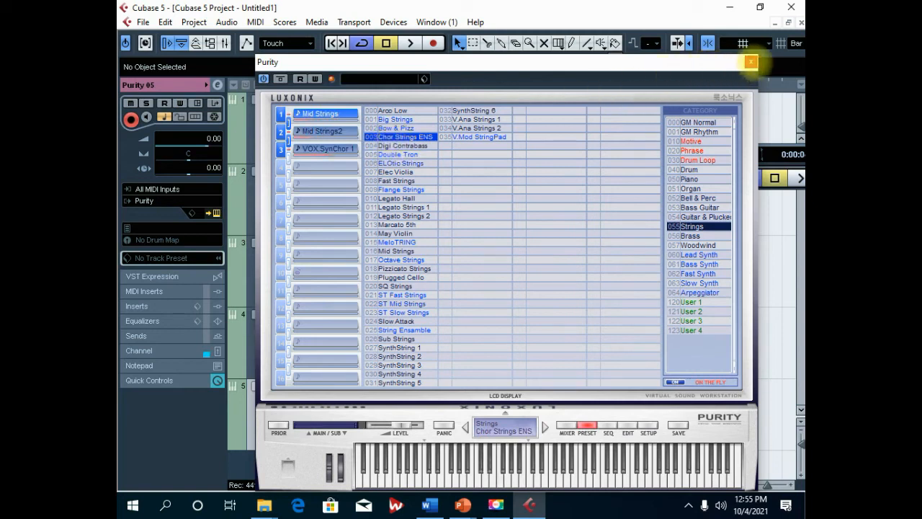
click(751, 62)
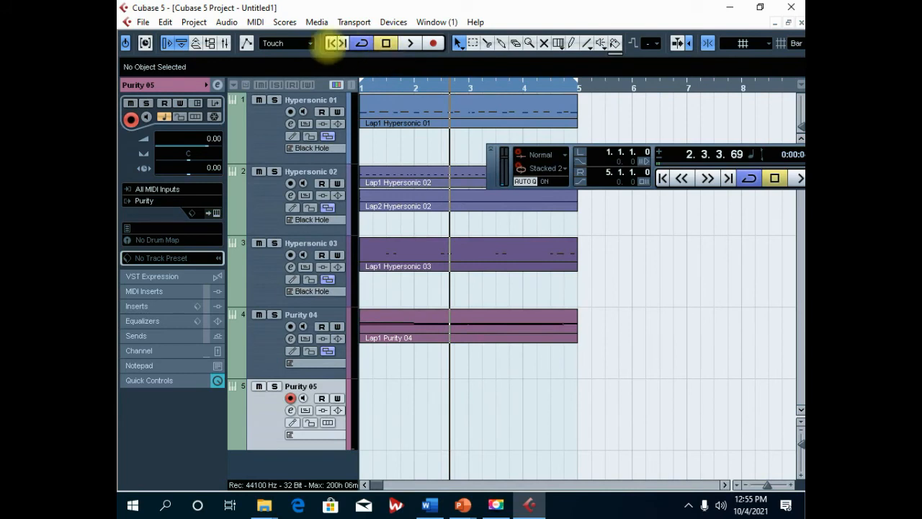
Step: Record a four-bar strings chord take on Purity 05 from the start of the project
click(333, 43)
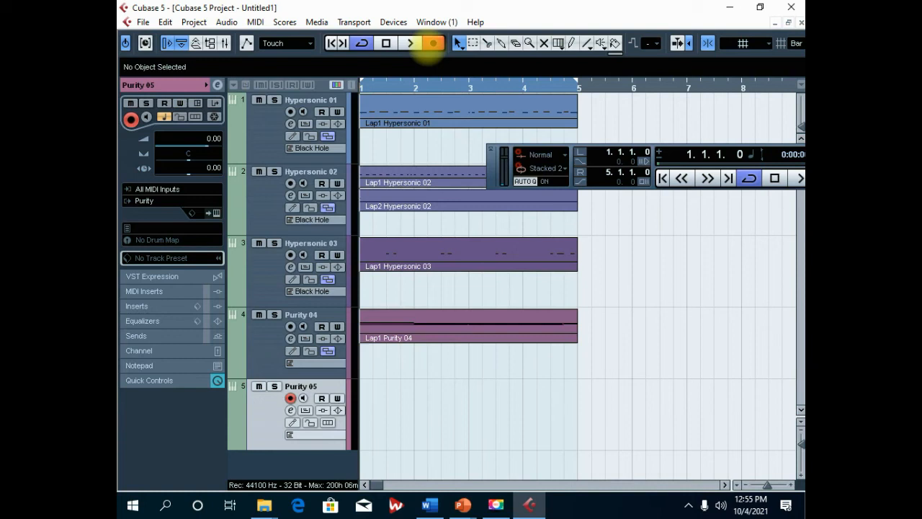
click(433, 43)
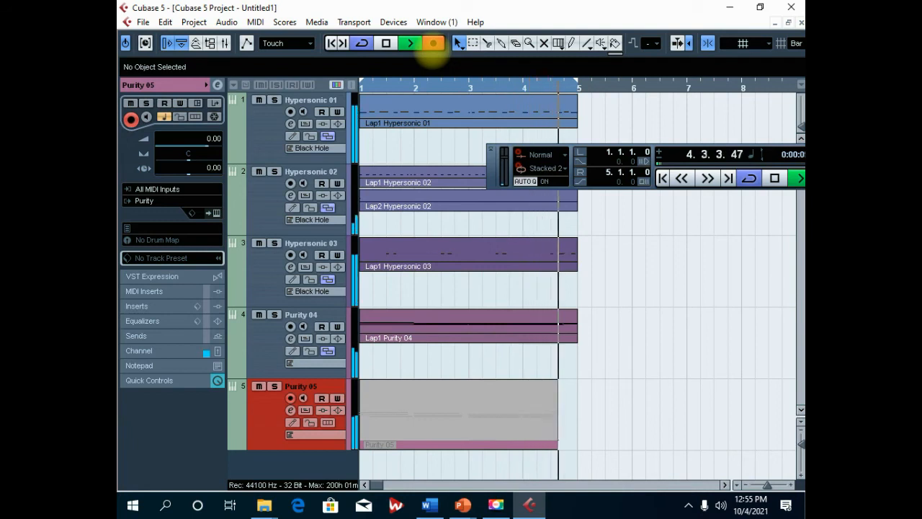
key(space)
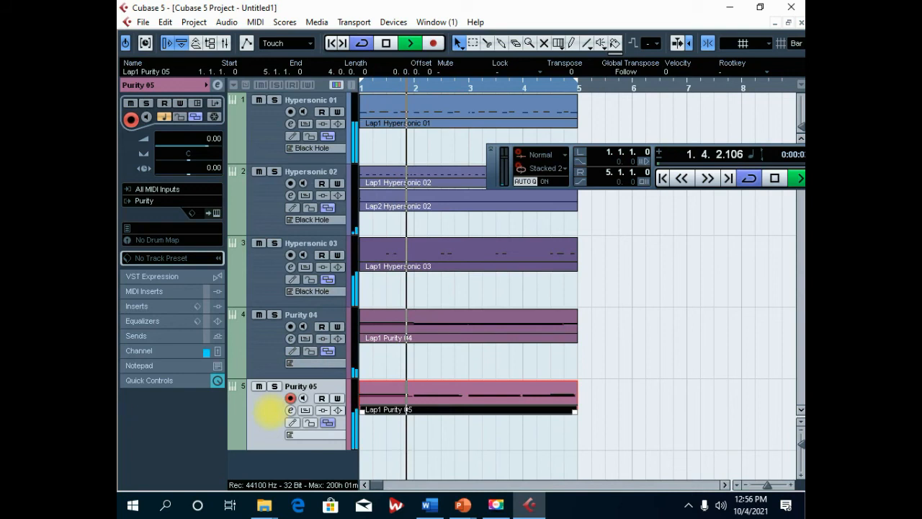
Step: Lower the Purity 05 channel fader to -7.85 during playback and stop the loop
click(140, 350)
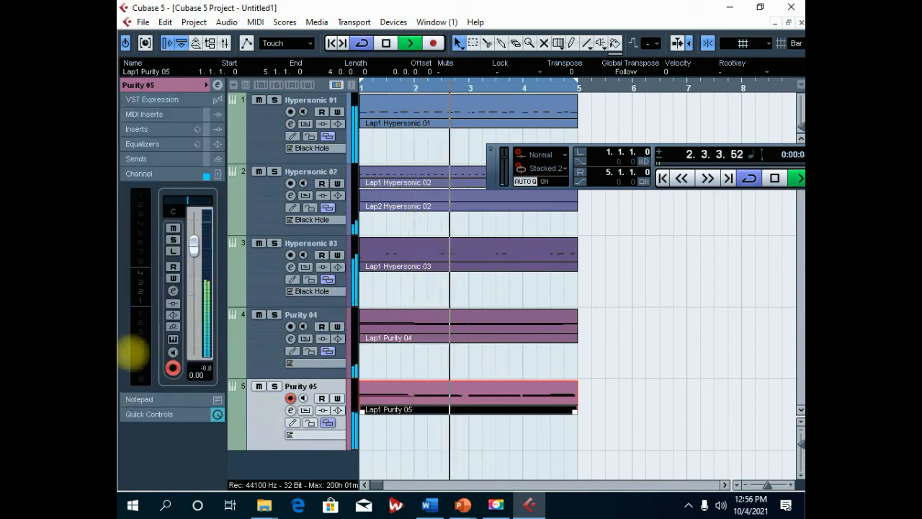
drag(192, 245, 194, 283)
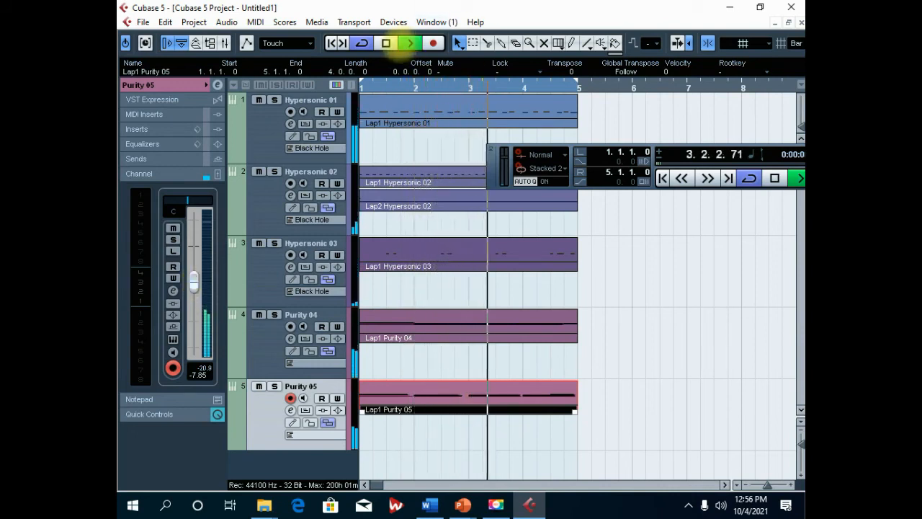
click(386, 43)
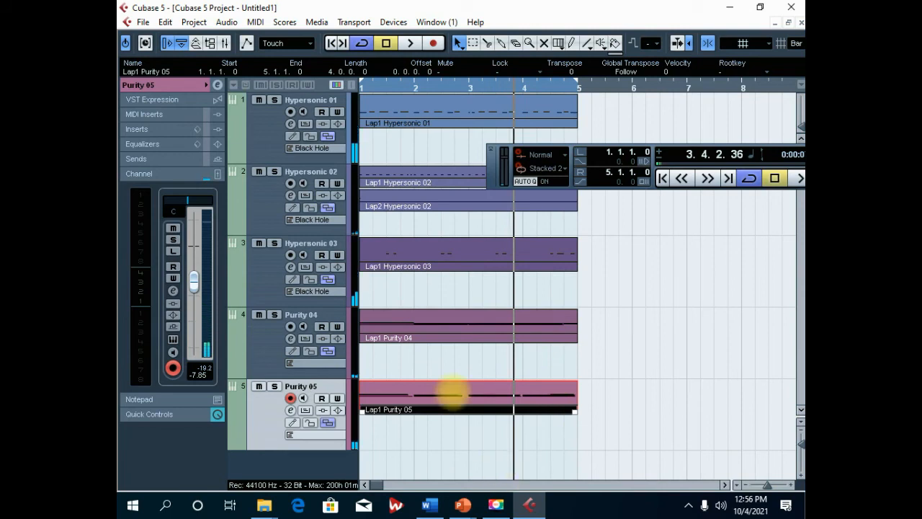
Step: Open the Purity 05 part in the Key Editor and extend the bar 1 chord to bar 2 and the bar 2 chord to bar 3
double_click(451, 393)
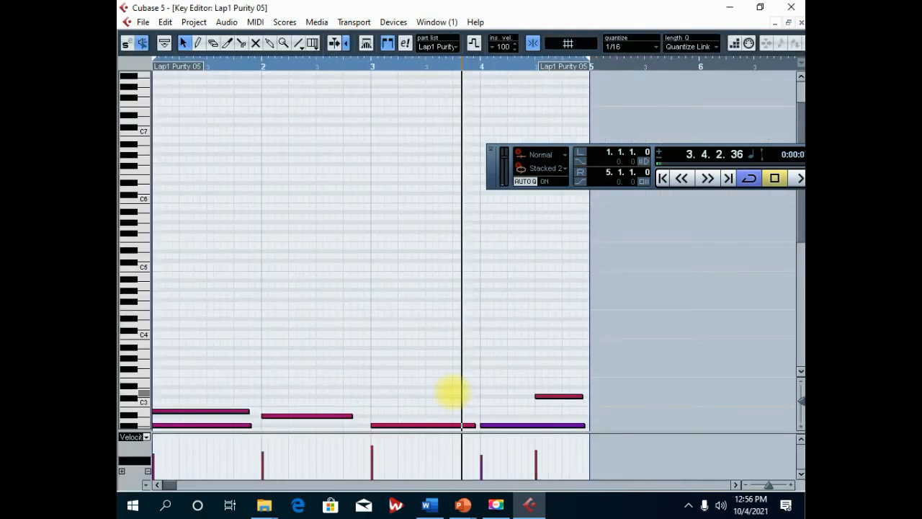
scroll(401, 267, down, 5)
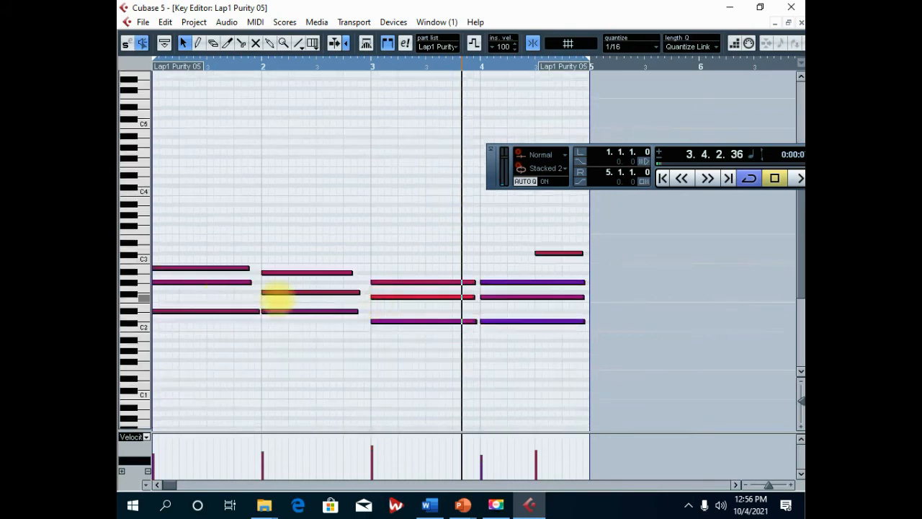
mouse_move(251, 282)
mouse_down()
mouse_move(261, 282)
mouse_move(247, 267)
mouse_move(261, 267)
mouse_up()
drag(348, 346, 370, 273)
click(348, 302)
Step: Extend the three notes of the bar 3 chord to the start of bar 4 and close the Key Editor
click(458, 336)
drag(458, 263, 480, 297)
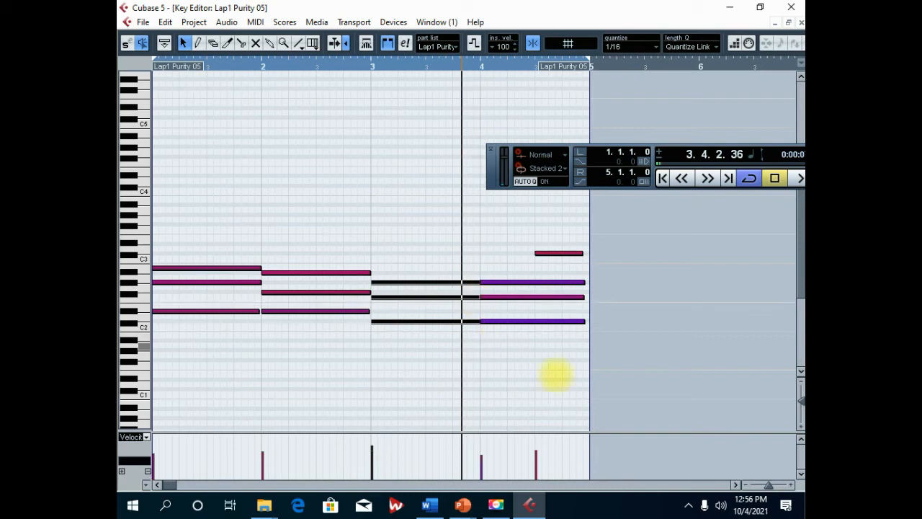
click(560, 376)
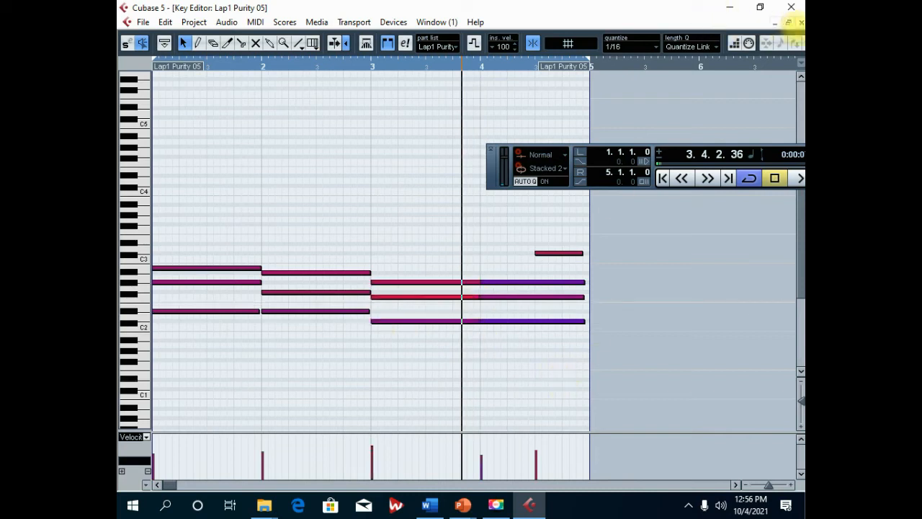
click(798, 22)
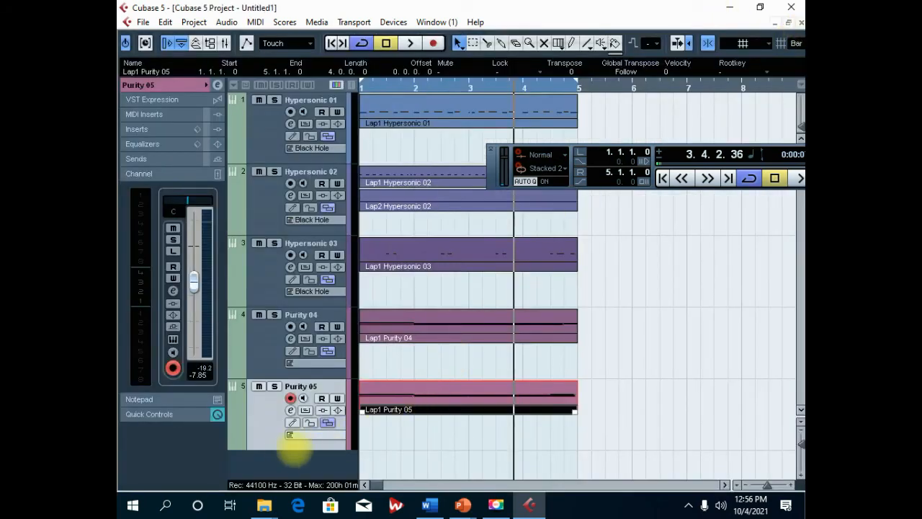
Step: Add another instrument track with Purity as its instrument below Purity 05
right_click(277, 461)
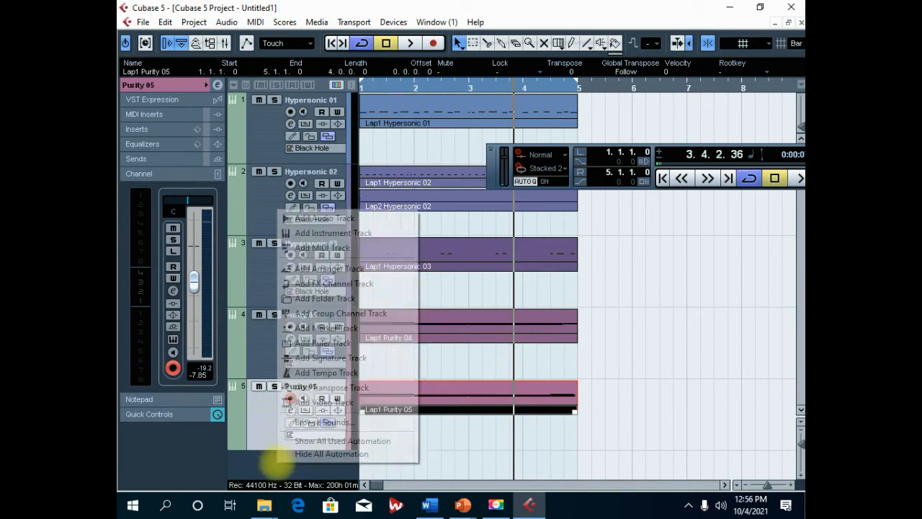
right_click(263, 465)
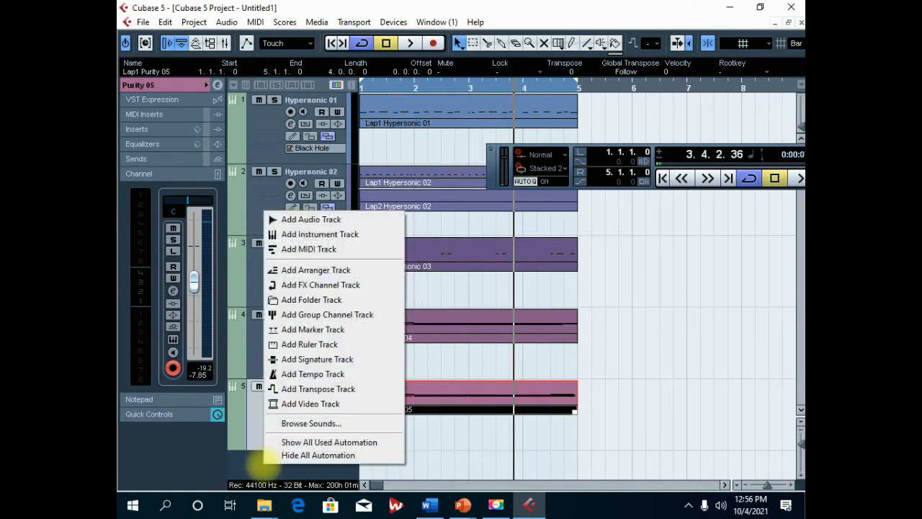
click(306, 234)
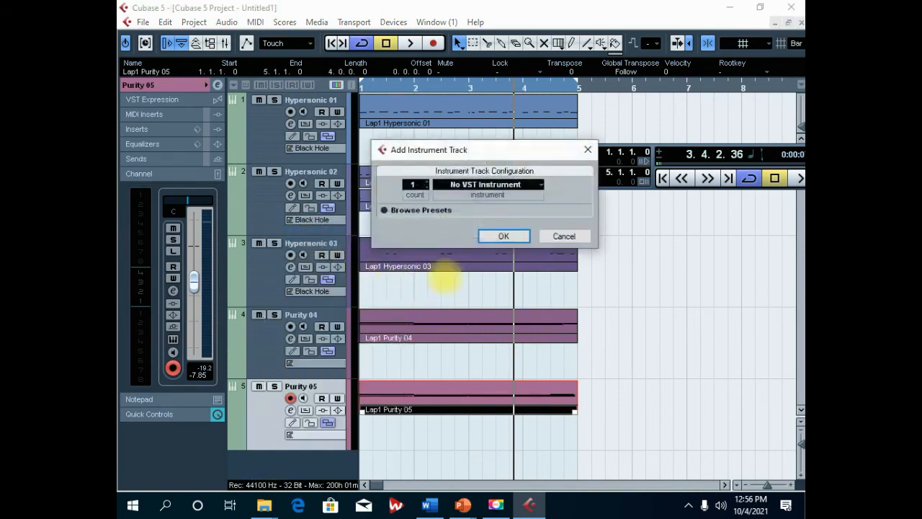
click(482, 184)
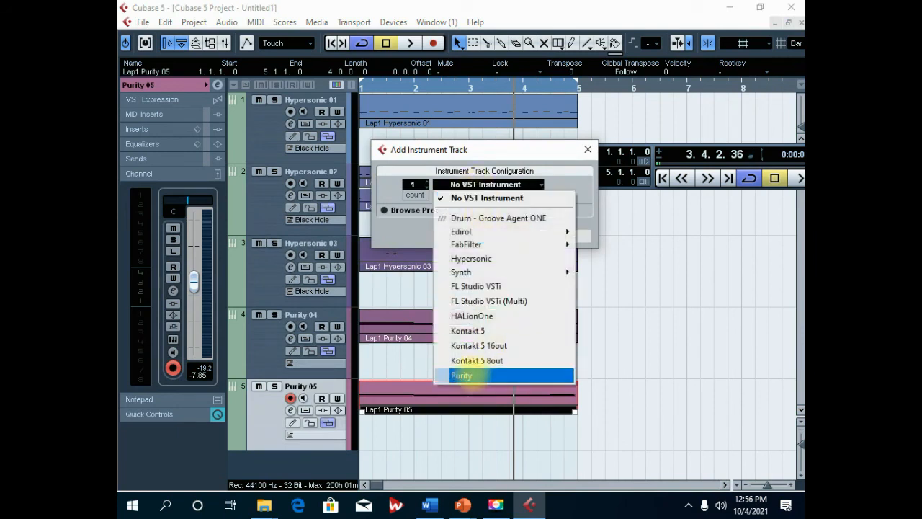
click(461, 378)
click(504, 236)
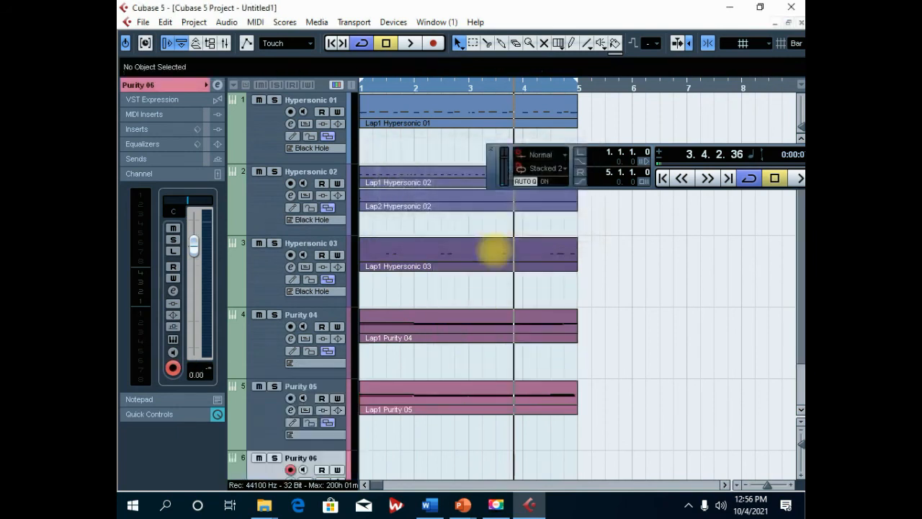
Step: Open the preset list of the Purity 06 track's instrument and choose the Lead Synth category
scroll(480, 288, down, 1)
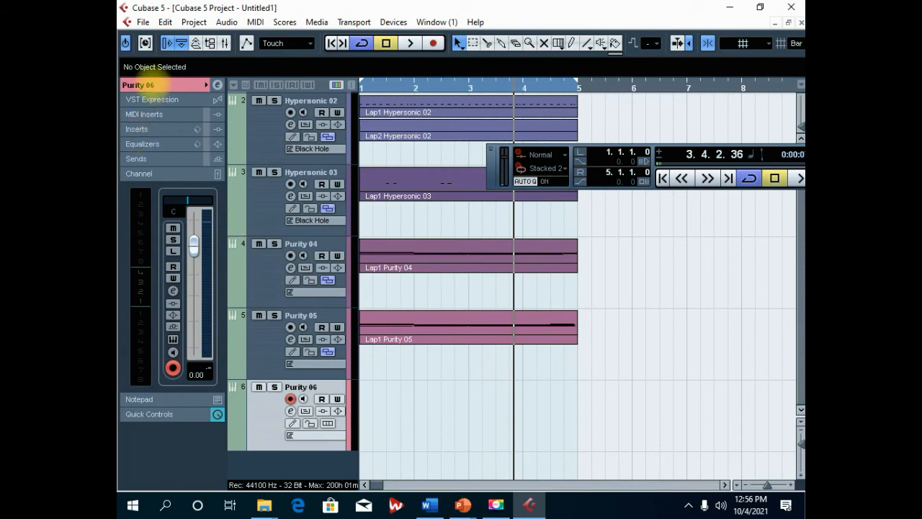
click(153, 84)
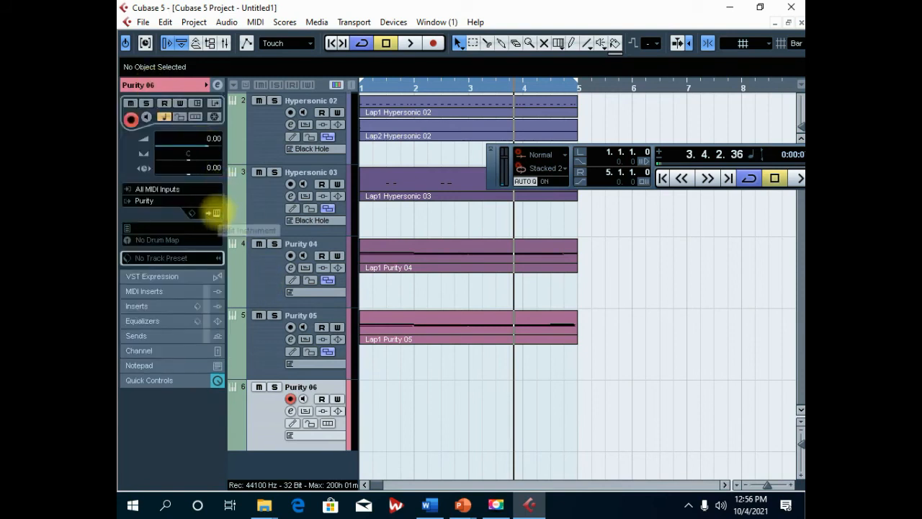
click(214, 214)
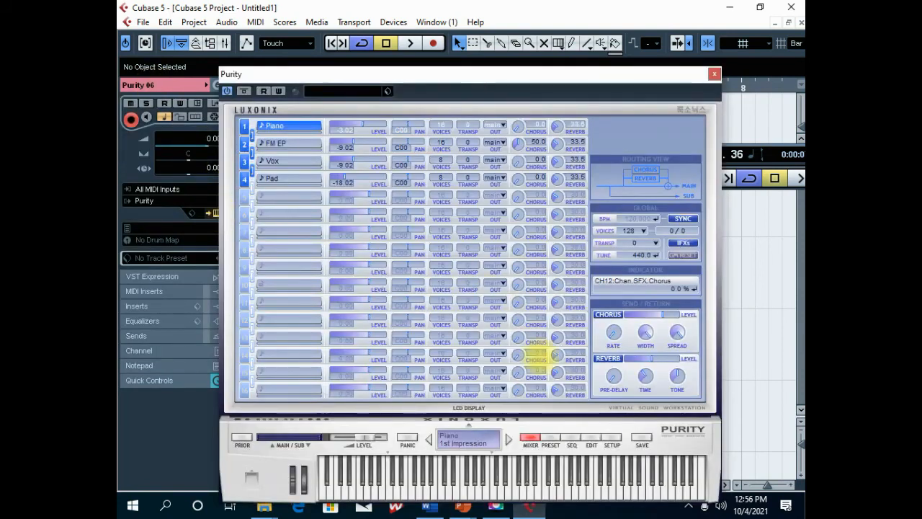
click(550, 436)
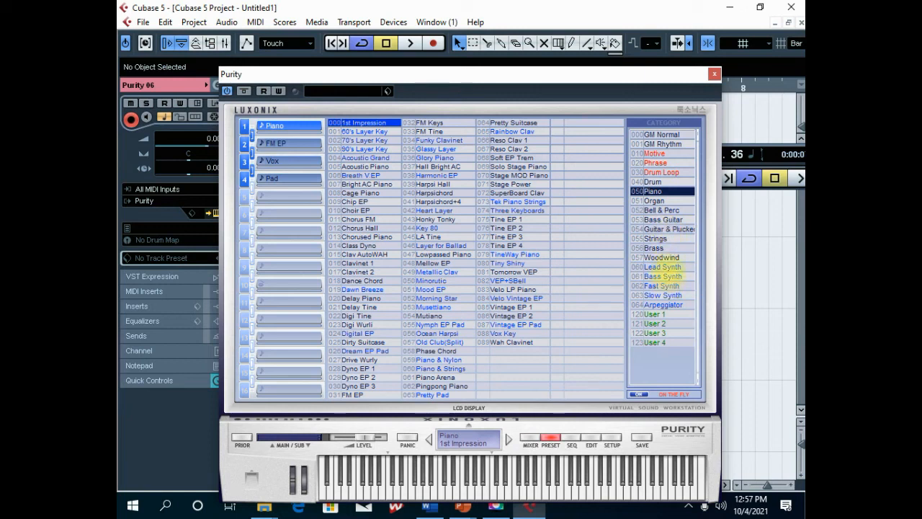
click(661, 267)
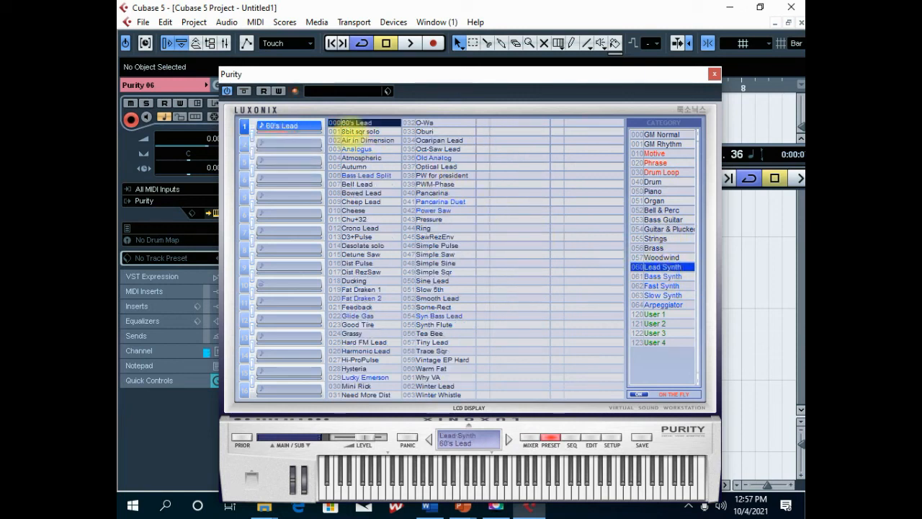
Step: Try the 8bit sqr solo, Analogus and Atmospheric presets, load Autumn and close the Purity instrument
click(356, 131)
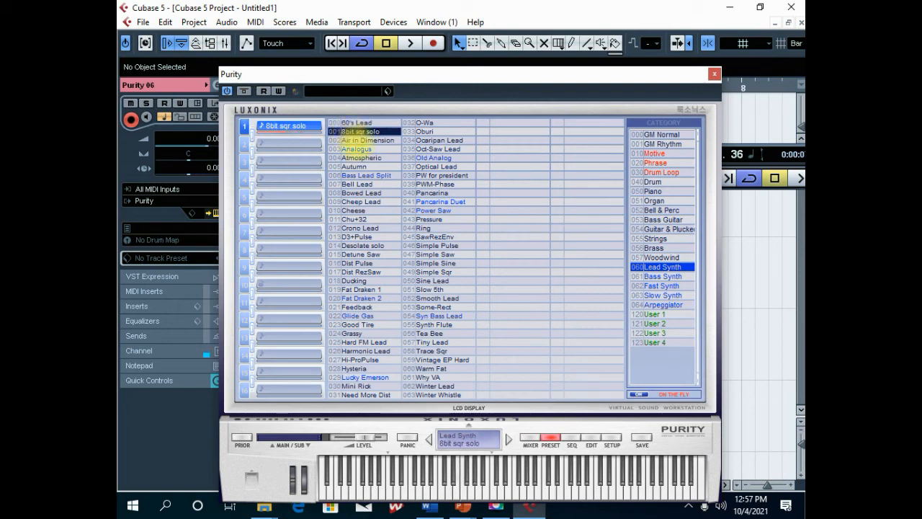
click(356, 149)
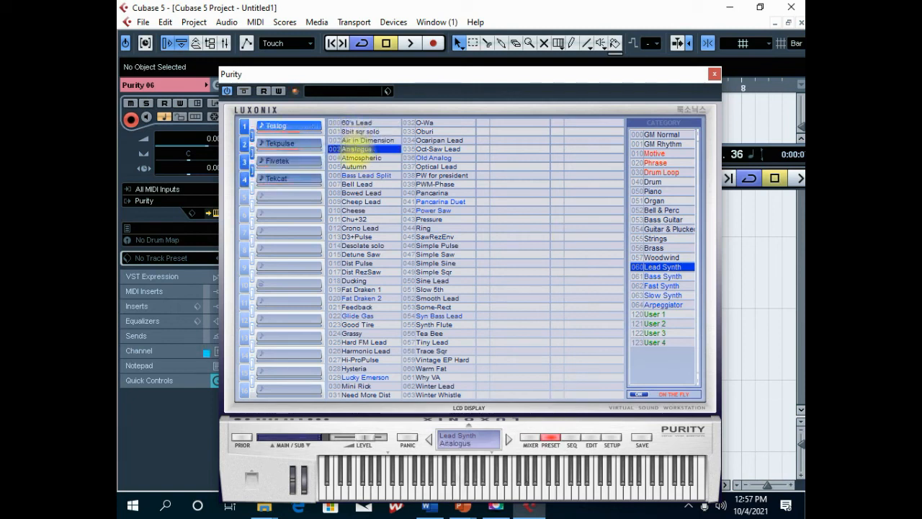
click(356, 157)
click(356, 167)
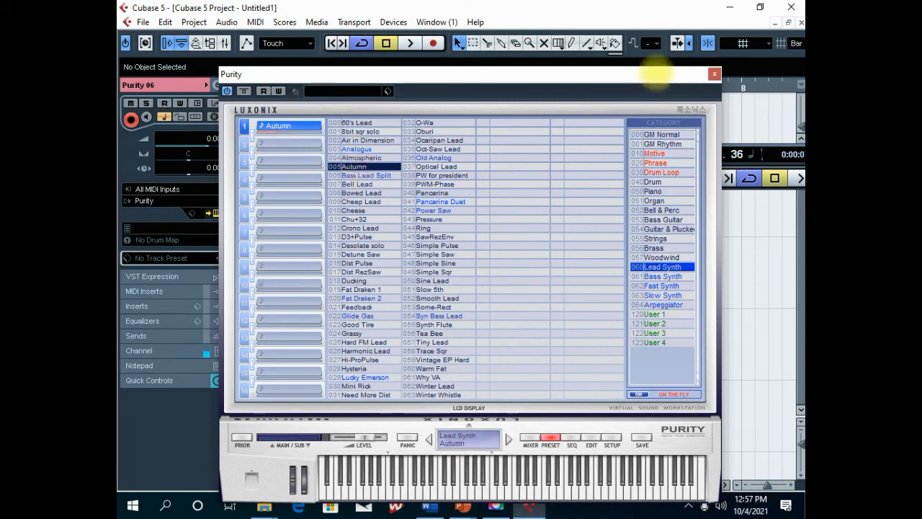
click(714, 74)
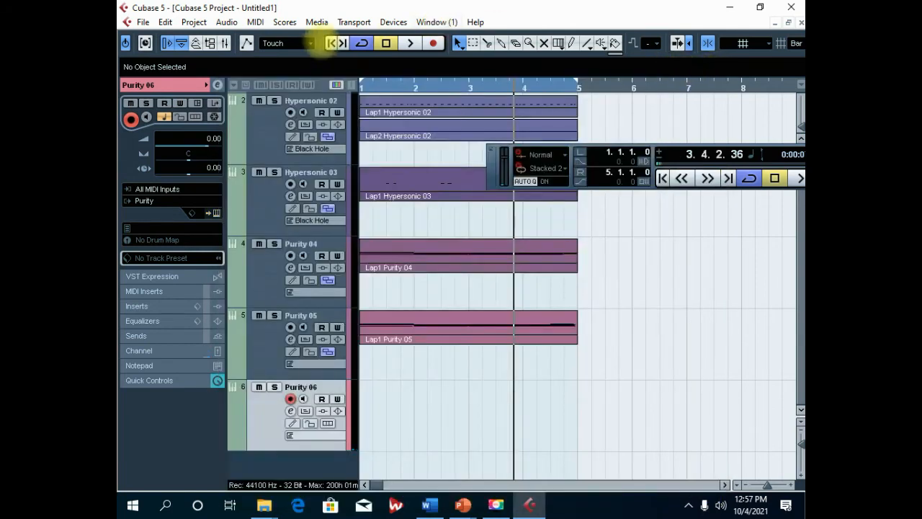
Step: Record a lead part onto Purity 06 from the start of the four-bar loop and stop the recording
click(333, 43)
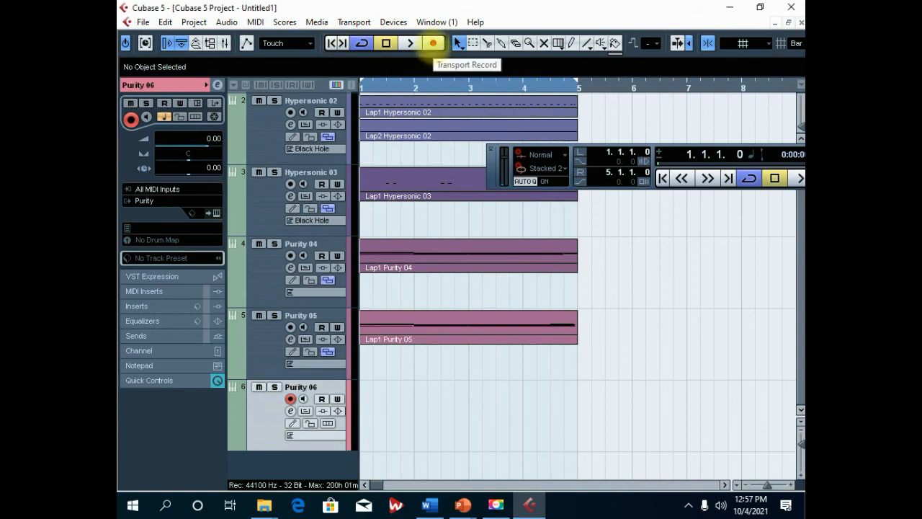
click(433, 43)
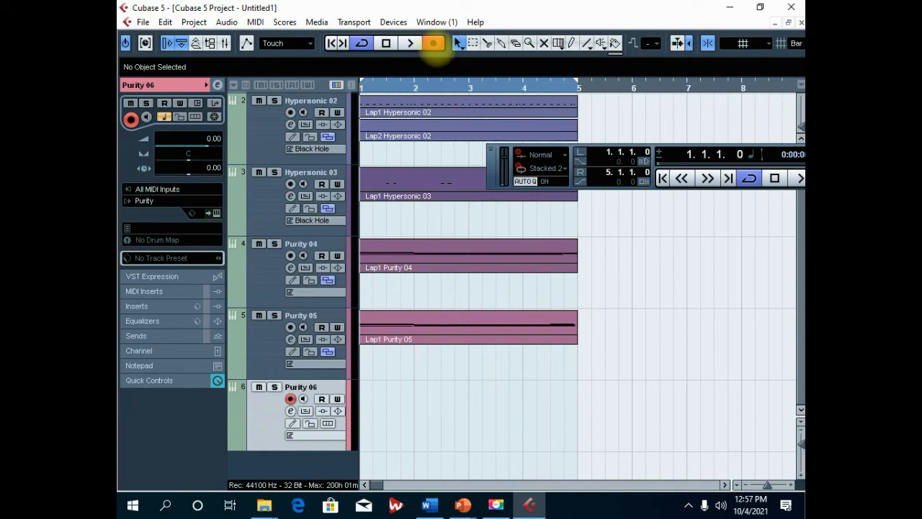
click(433, 44)
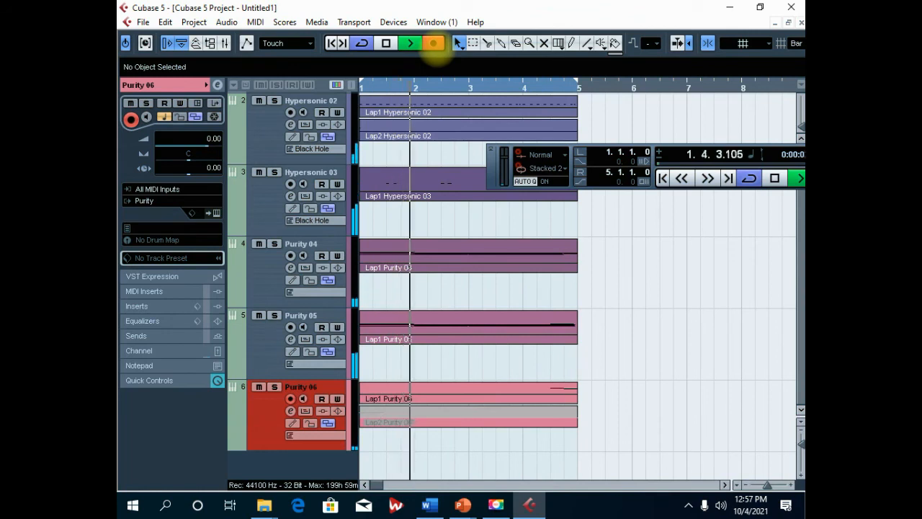
click(433, 42)
click(386, 43)
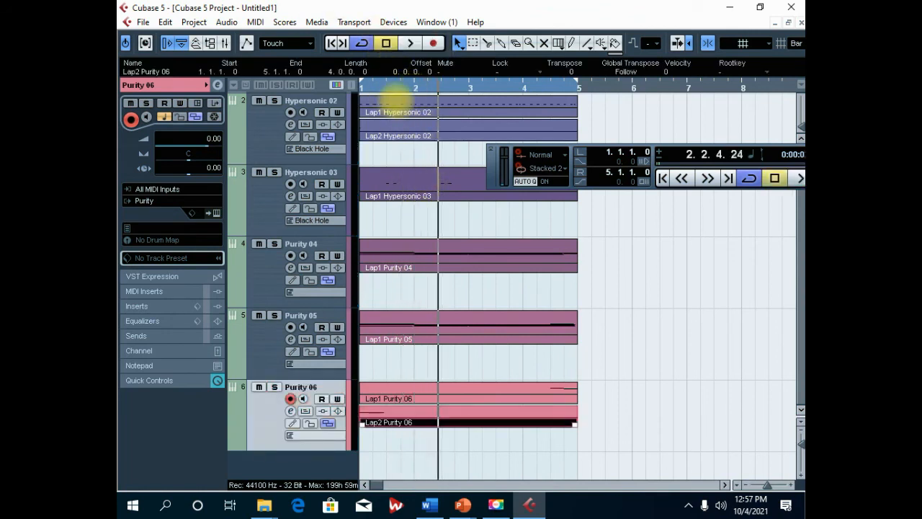
Step: Play the loop from the start, stop it and lower the Purity 06 channel fader to -4.27
click(337, 43)
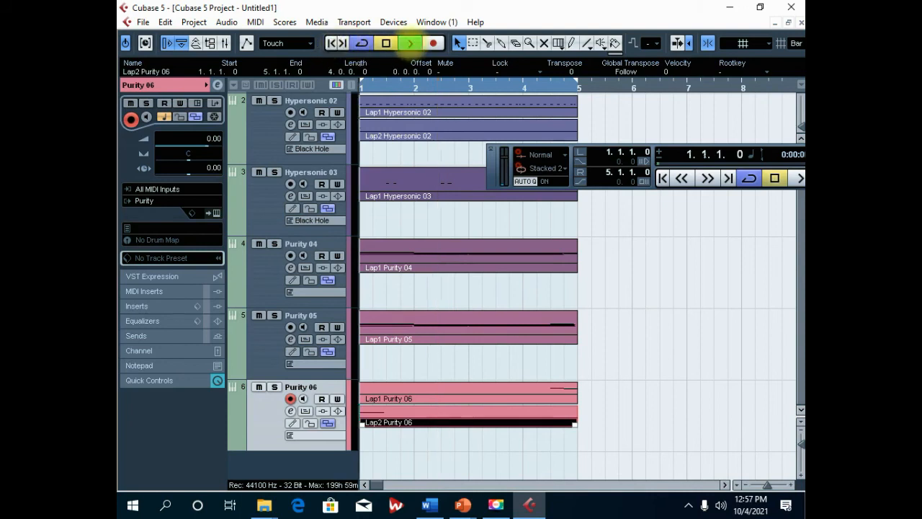
click(410, 43)
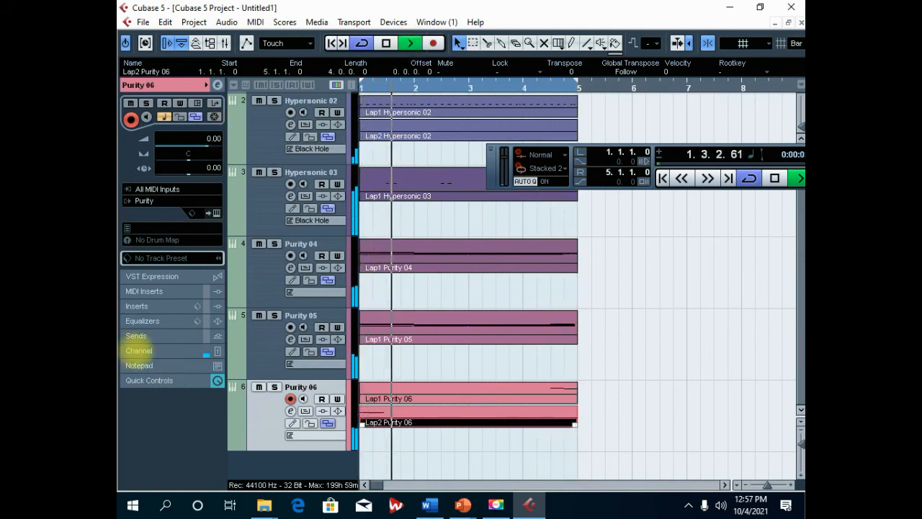
key(space)
click(139, 350)
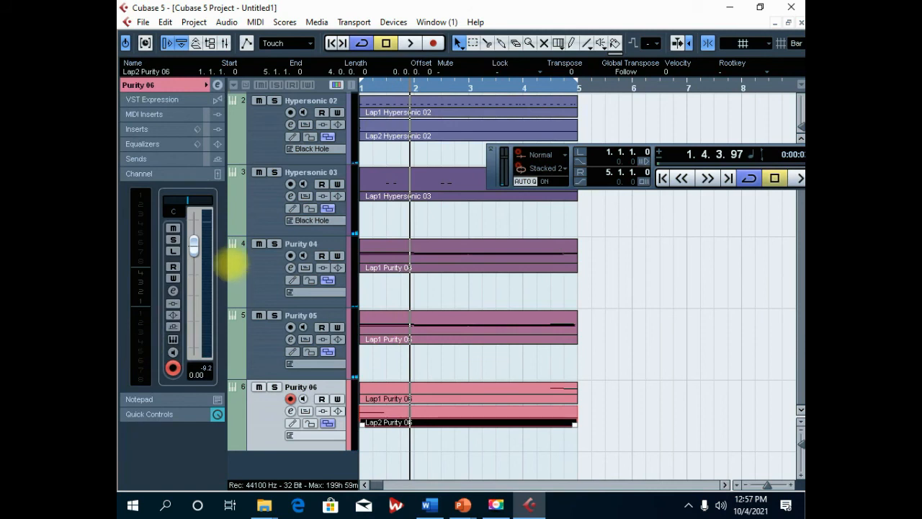
drag(194, 245, 193, 263)
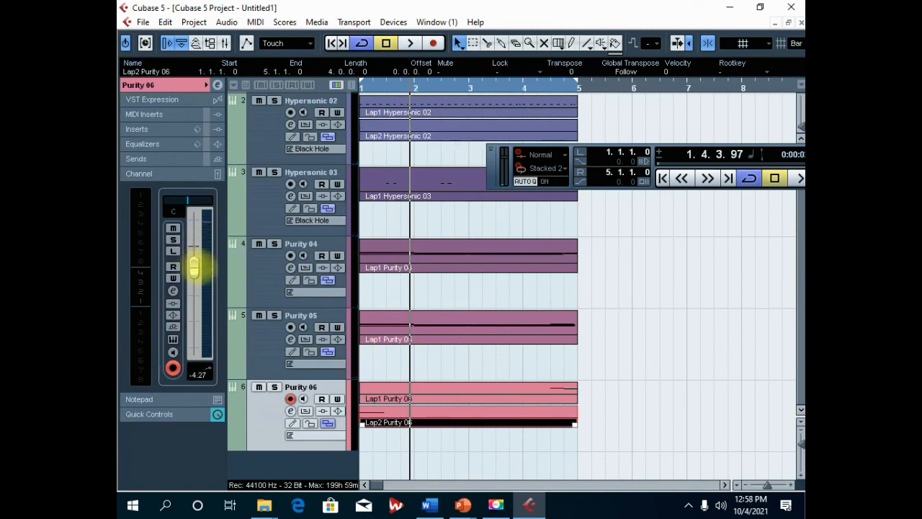
Step: Play the loop from bar 4 to check the Purity 06 level in the mix, and stop playback
key(space)
click(555, 88)
click(533, 88)
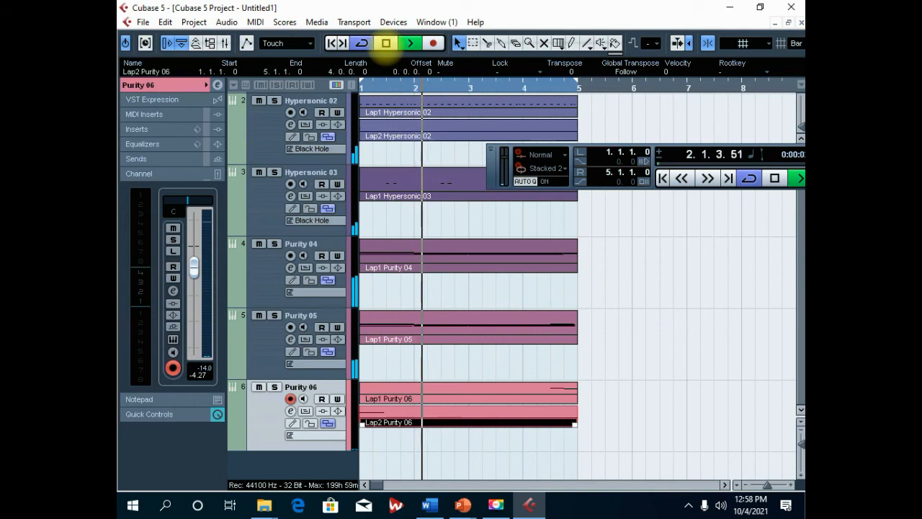
click(385, 44)
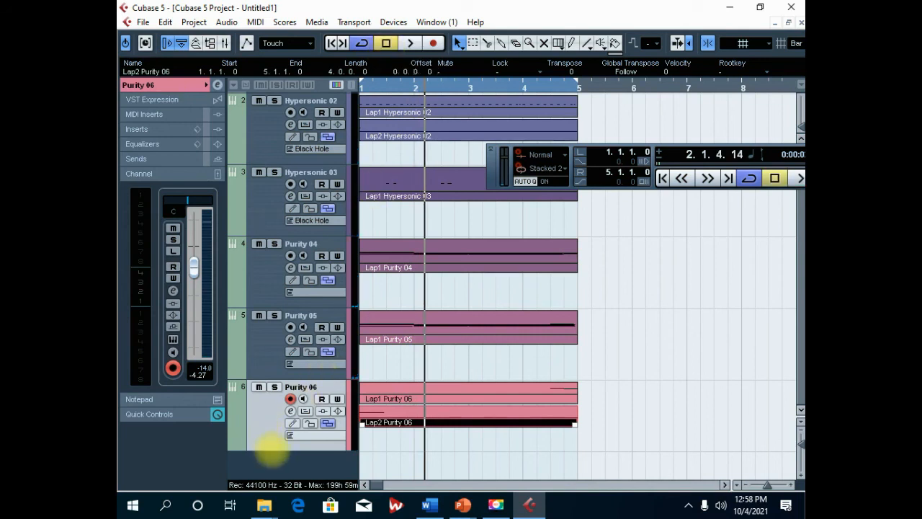
Step: Add another instrument track with Purity as its instrument below Purity 06
right_click(277, 461)
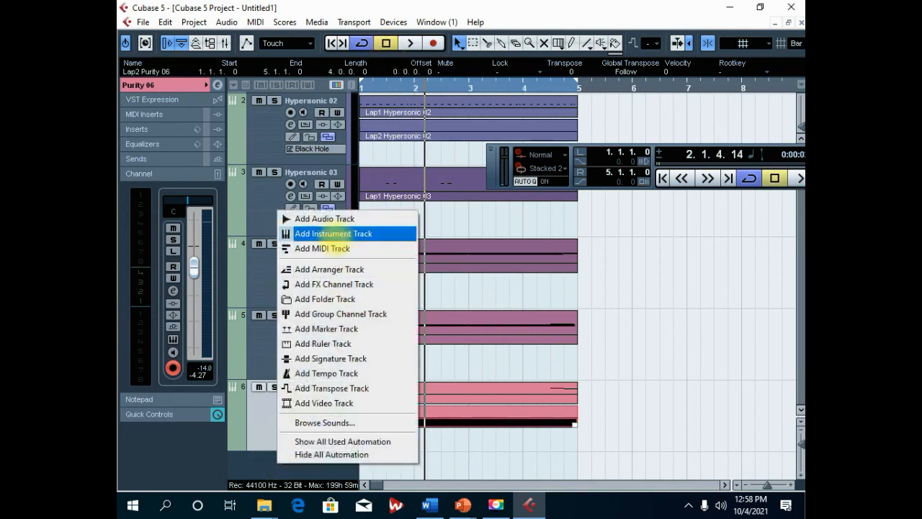
click(351, 234)
click(489, 185)
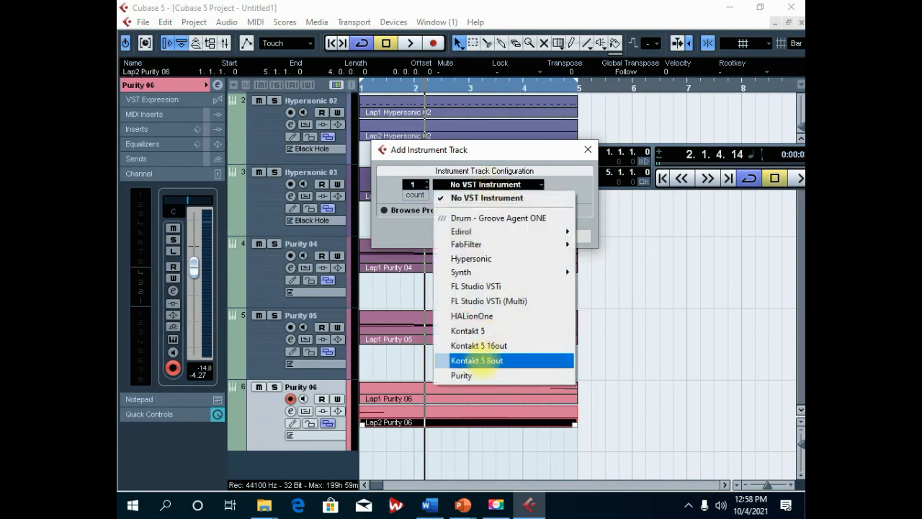
click(465, 375)
click(504, 235)
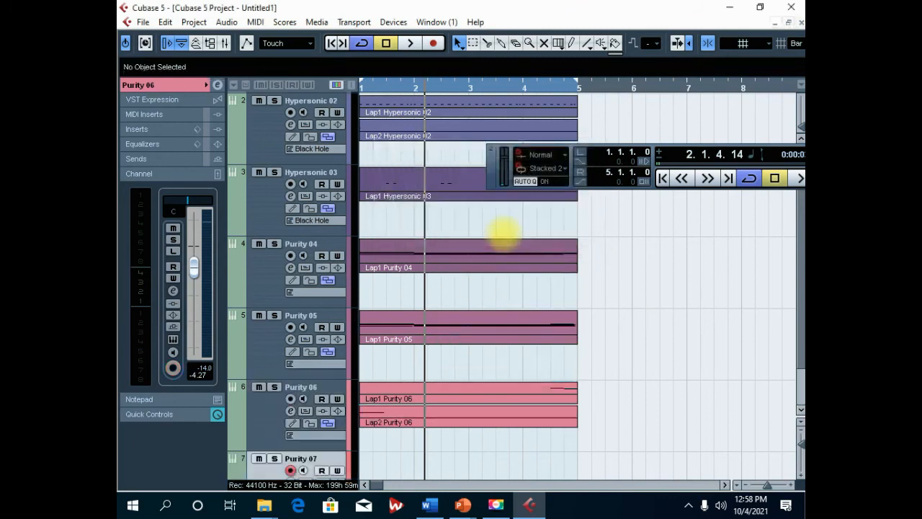
Step: Open the preset list of the Purity 07 track's instrument and choose the Bass Guitar category
scroll(464, 306, down, 1)
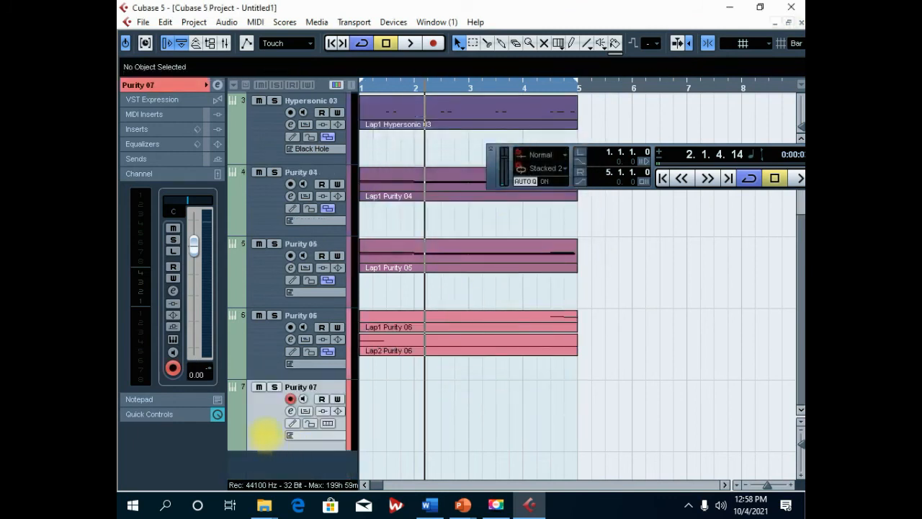
click(144, 85)
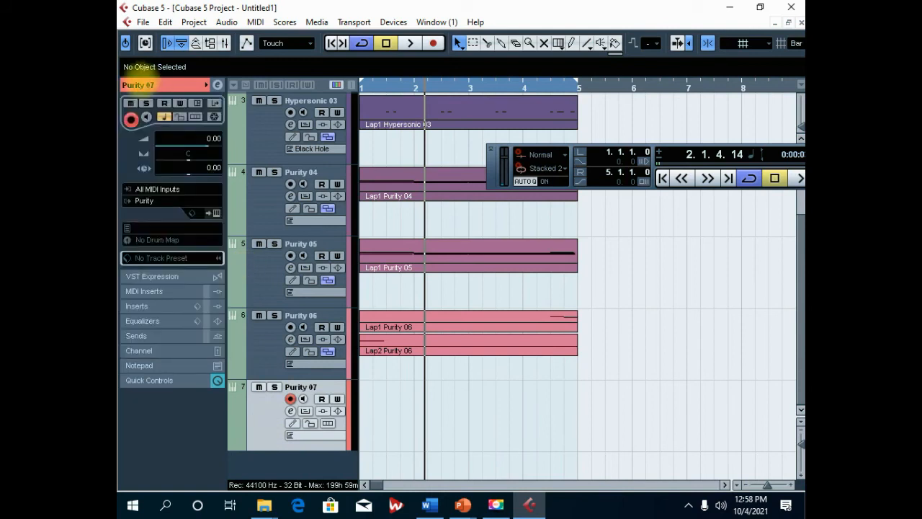
click(214, 212)
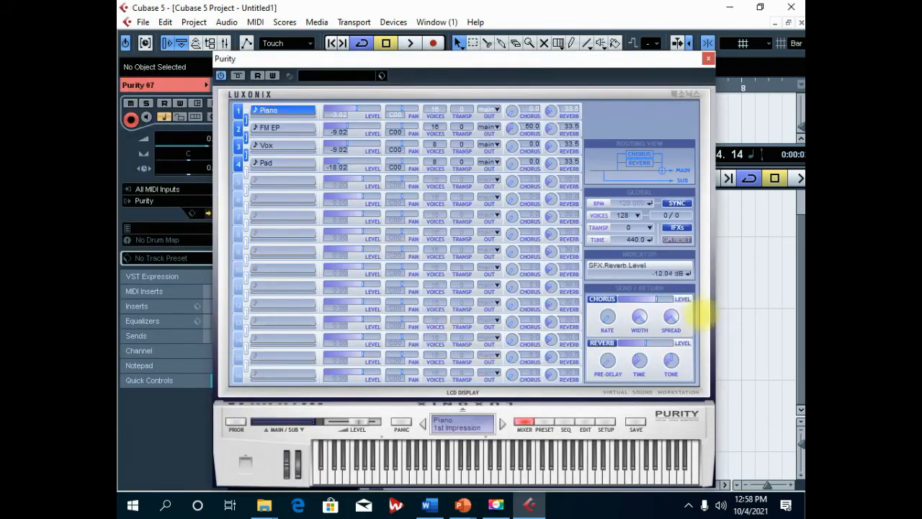
click(543, 421)
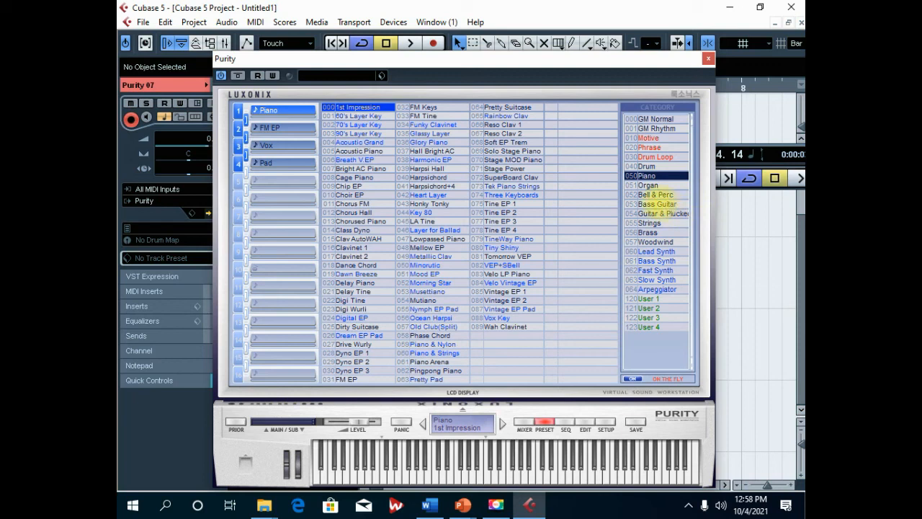
click(657, 204)
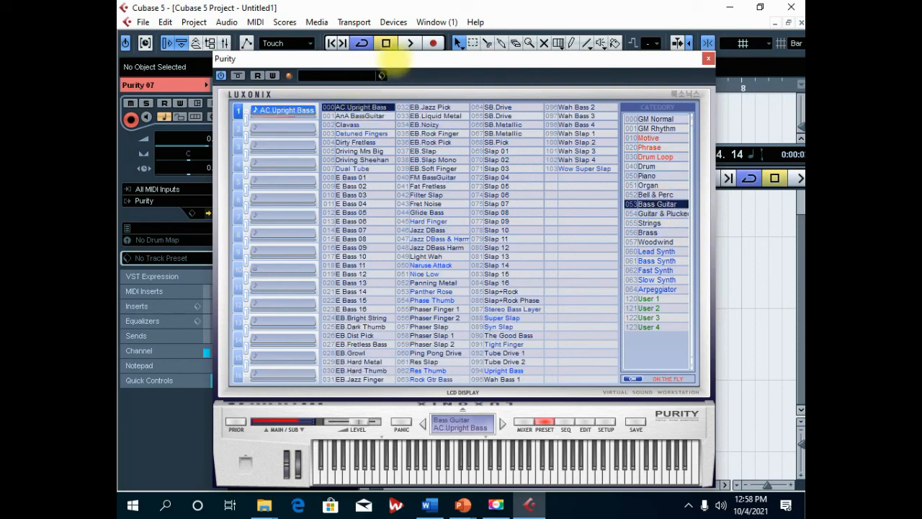
Step: Audition the bass sound during loop playback, load the AnA BassGuitar preset and close the Purity instrument
drag(425, 59, 426, 129)
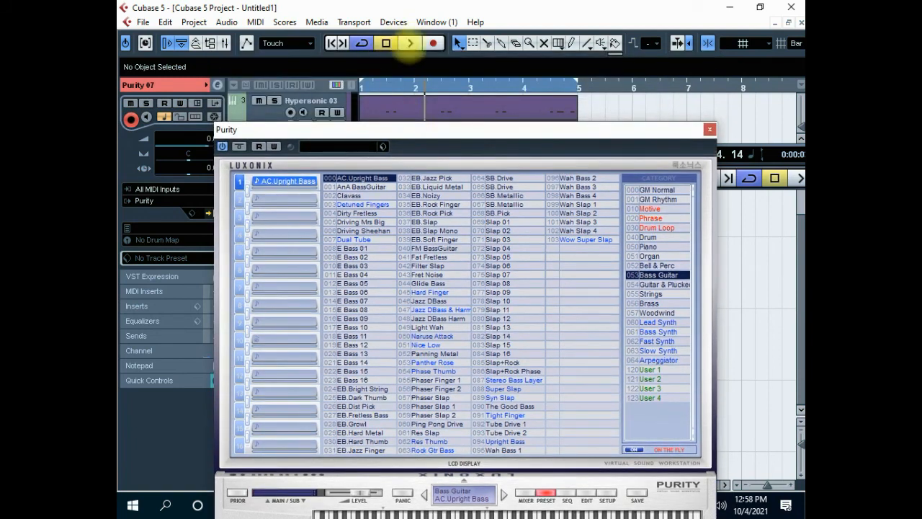
click(410, 43)
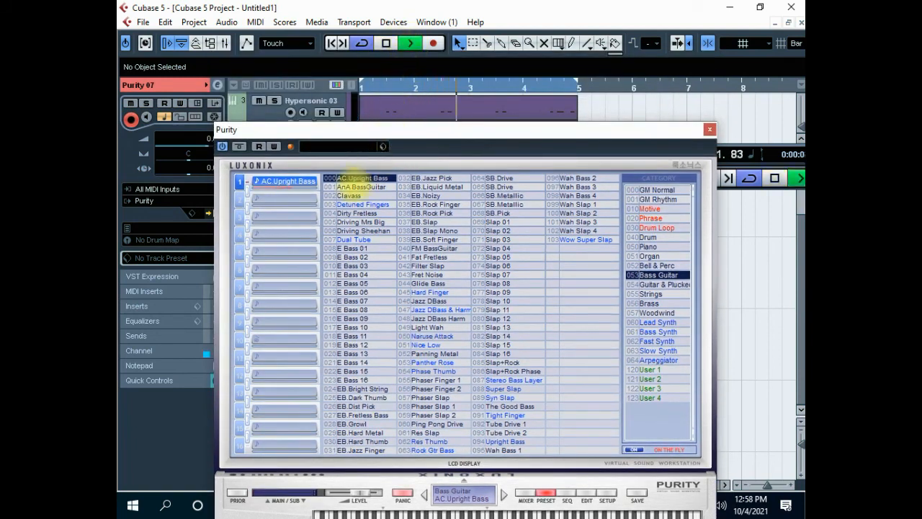
click(360, 186)
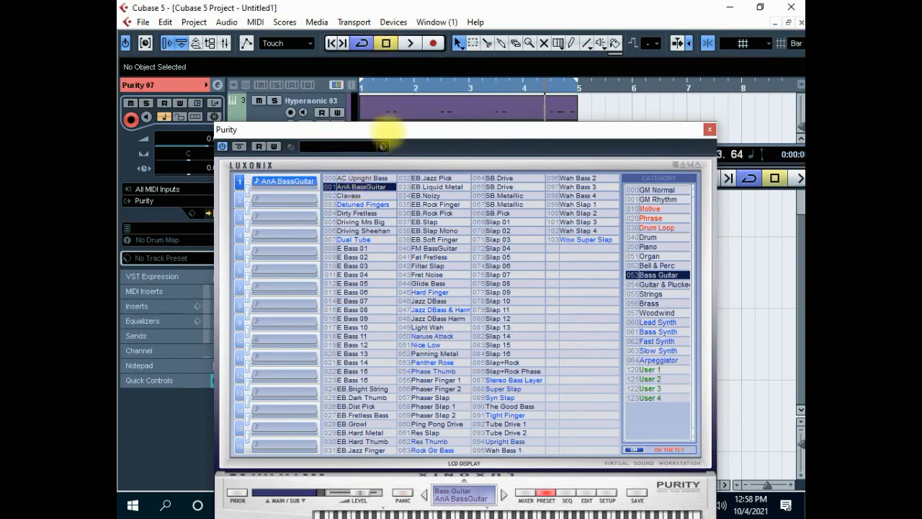
drag(389, 132, 414, 220)
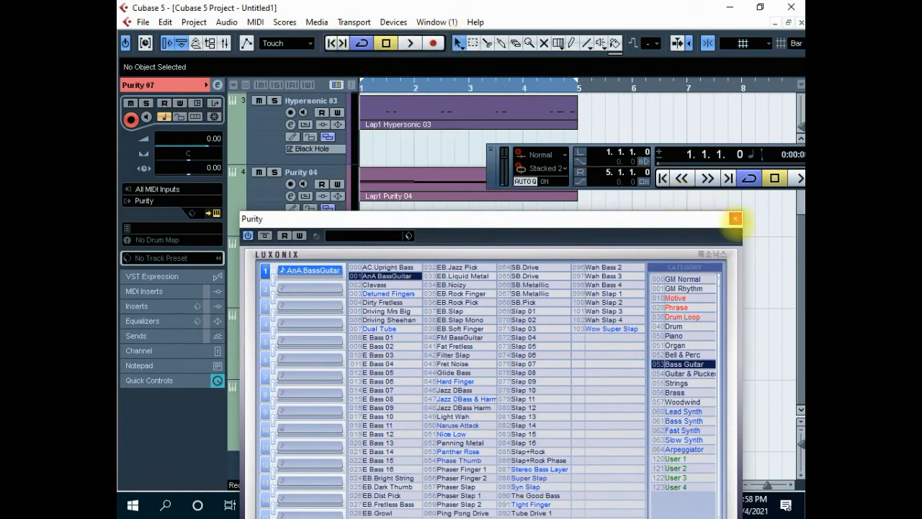
click(735, 218)
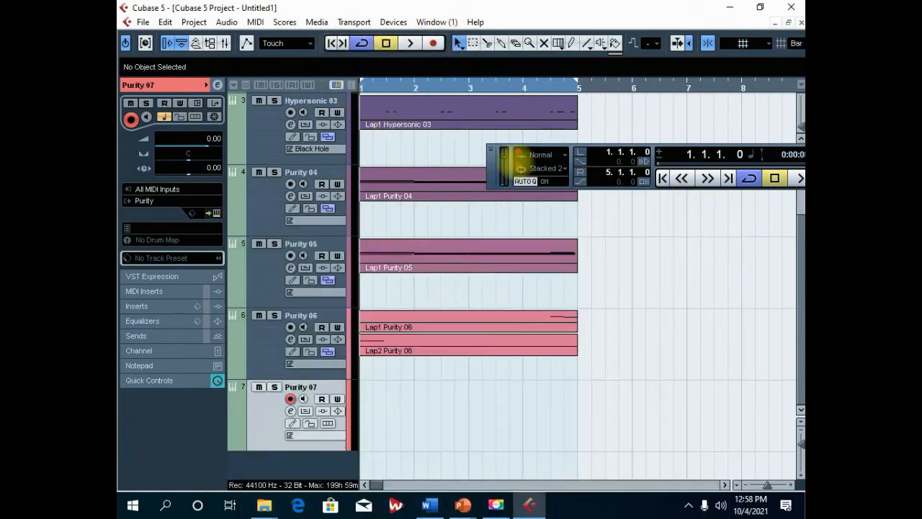
Step: Record a bass part onto Purity 07 over the four-bar loop, stop and return to the project start
drag(648, 150, 394, 215)
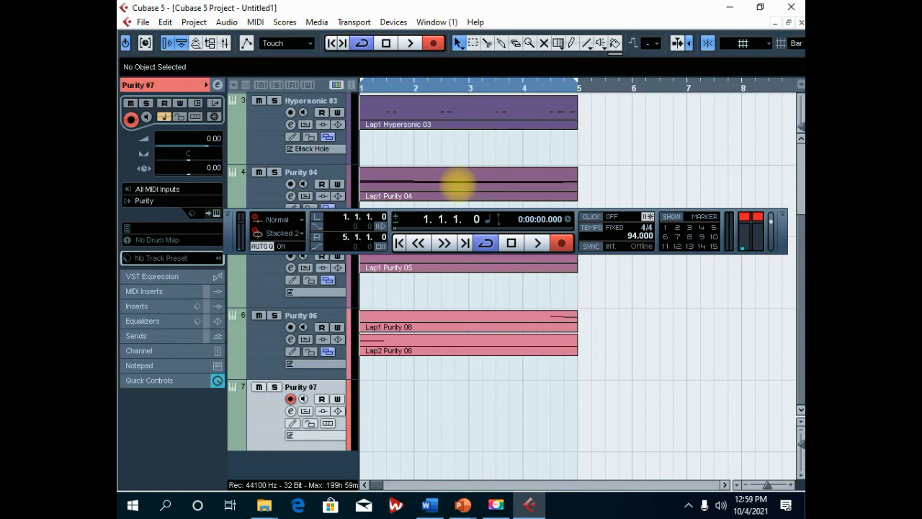
key(KP_Multiply)
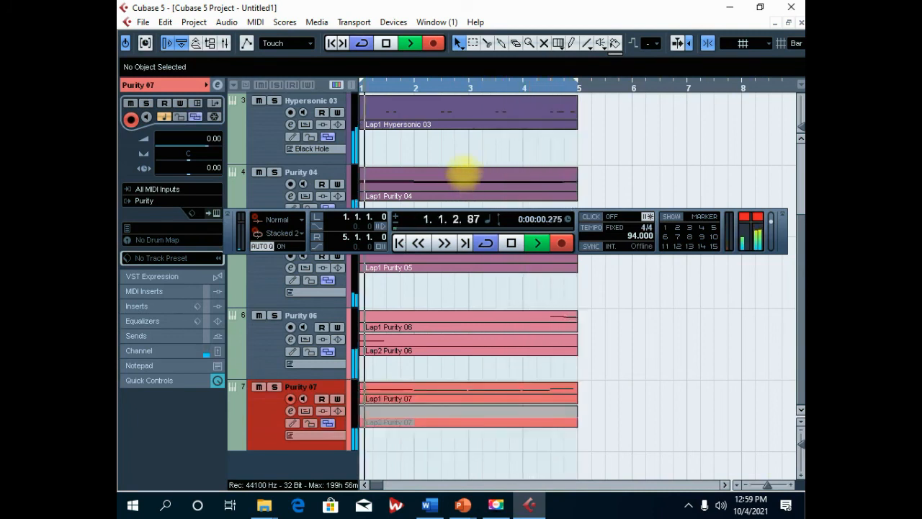
click(386, 43)
click(334, 43)
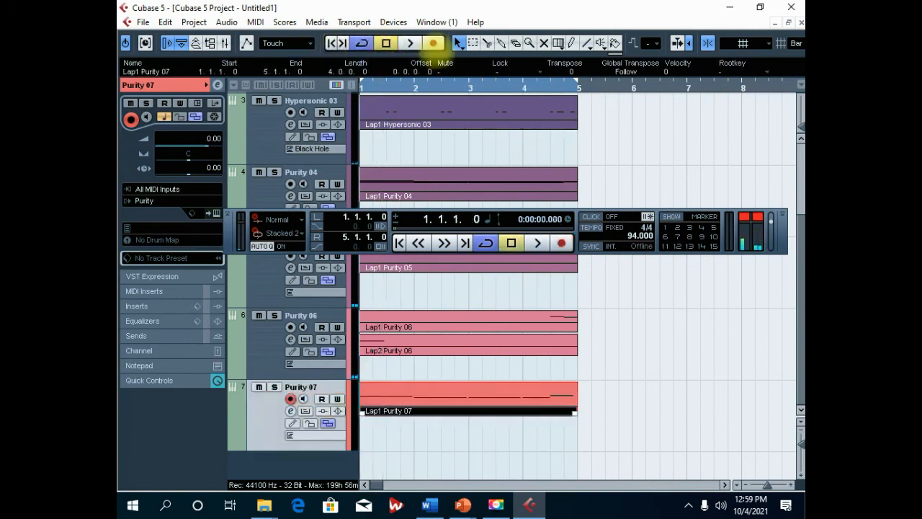
Step: Play the loop, check the bass track Purity 07 in solo and lower its channel volume to -8.40
click(410, 42)
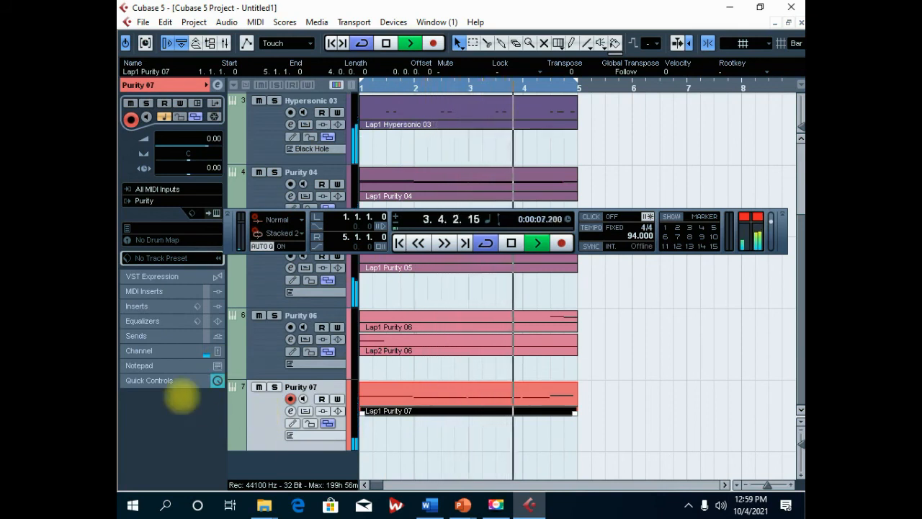
key(space)
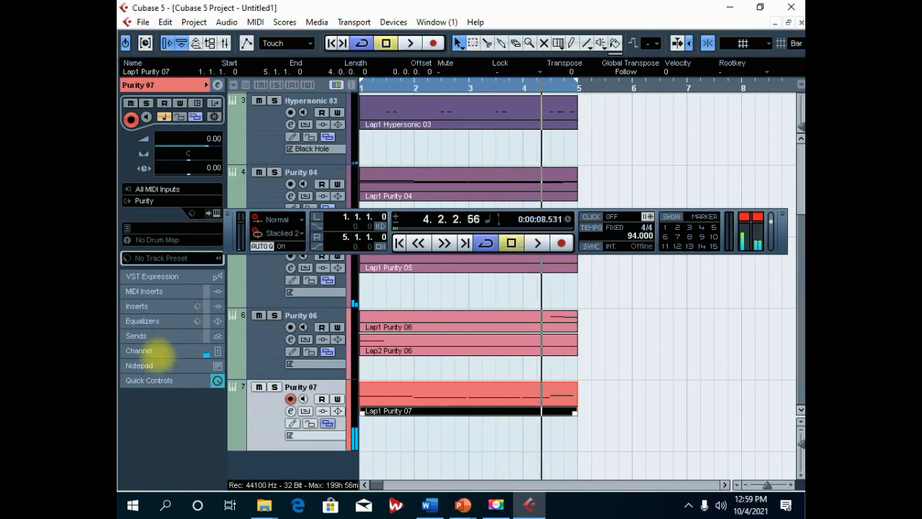
click(154, 351)
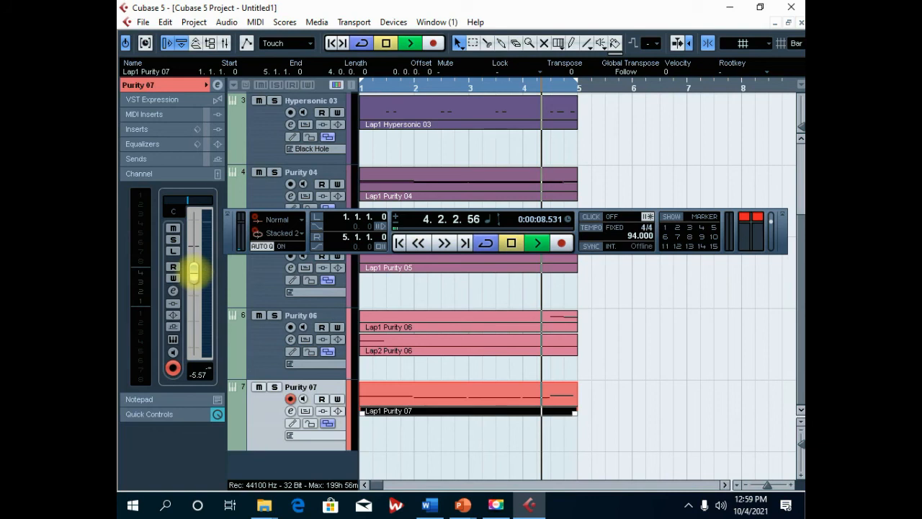
key(space)
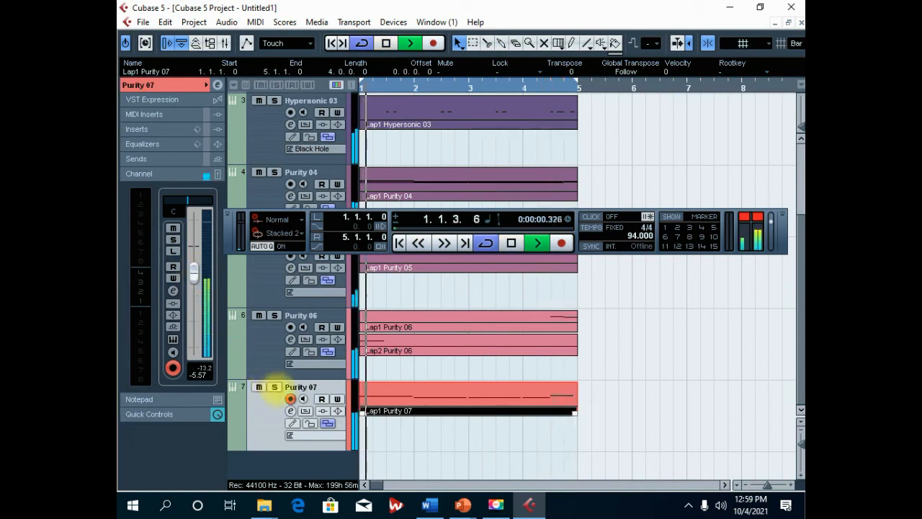
click(274, 387)
key(space)
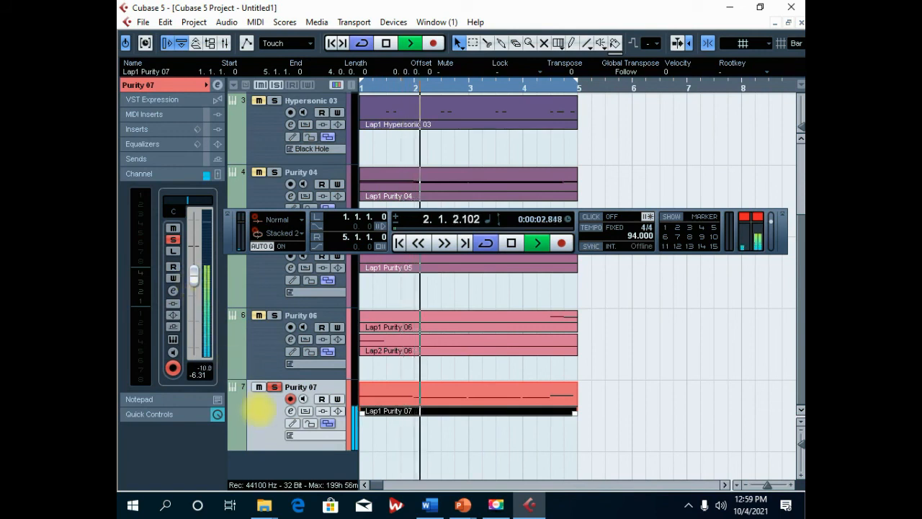
click(274, 387)
key(space)
click(193, 281)
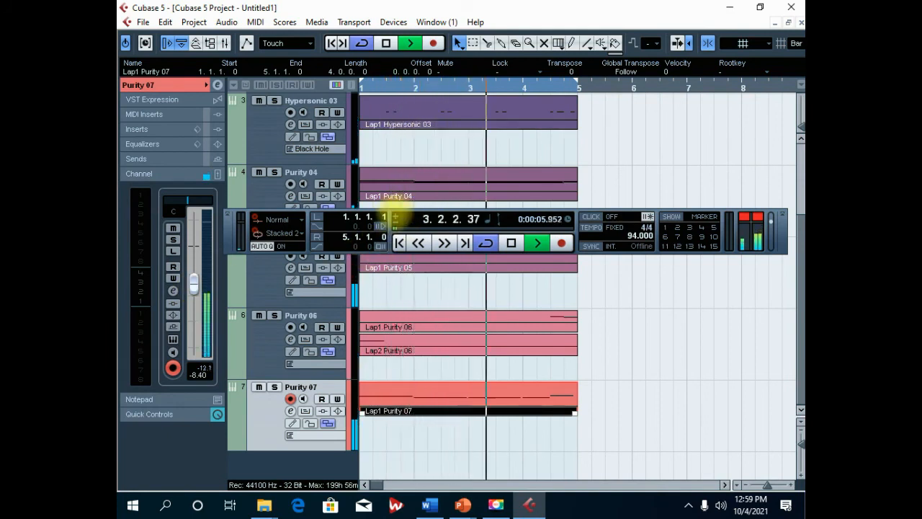
Step: Move the Transport panel clear of the track list, stop playback and deselect the bass part
drag(389, 210, 643, 200)
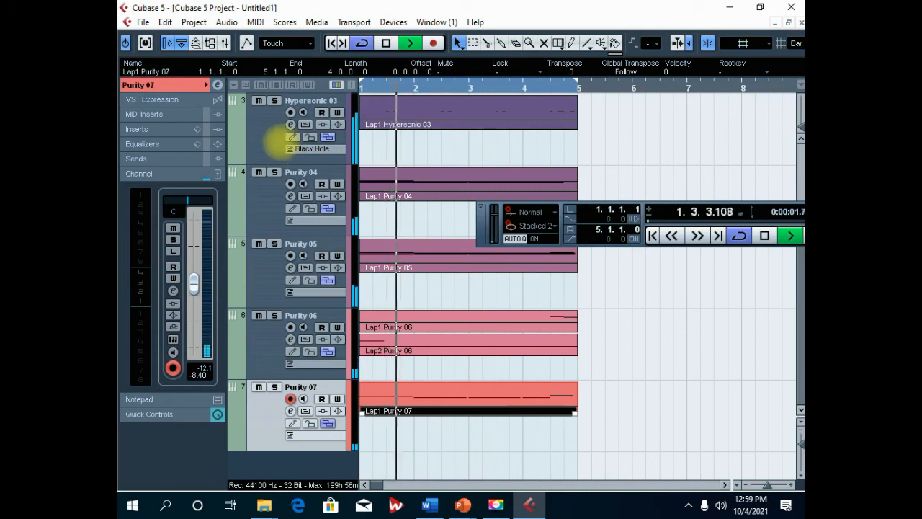
key(space)
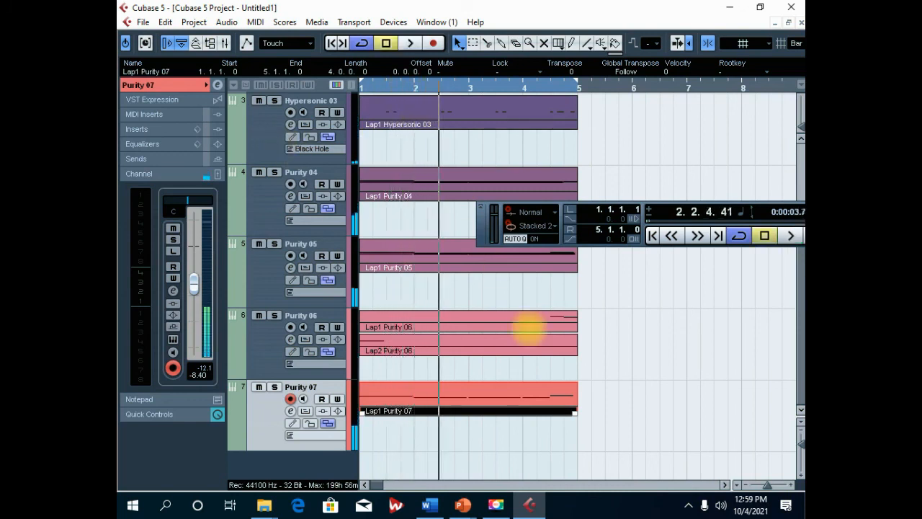
click(634, 369)
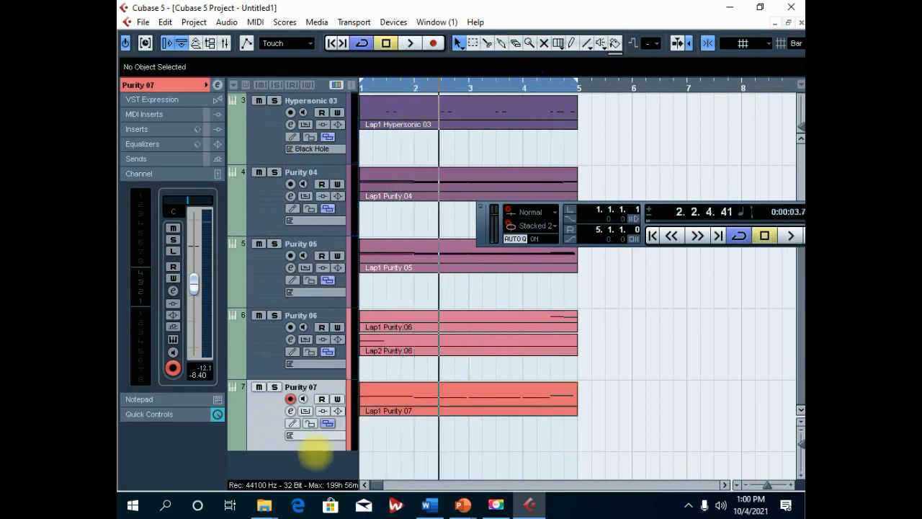
Step: Add another instrument track with Purity as its instrument below Purity 07
right_click(290, 461)
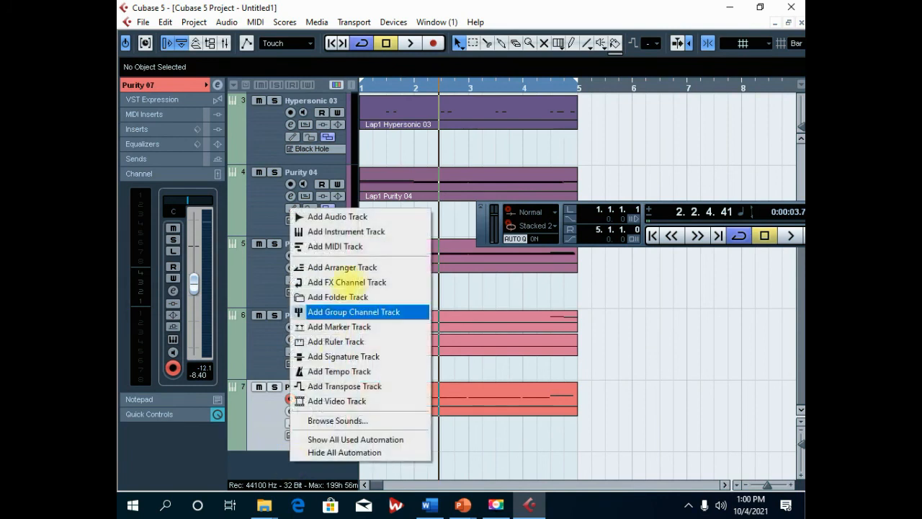
click(335, 231)
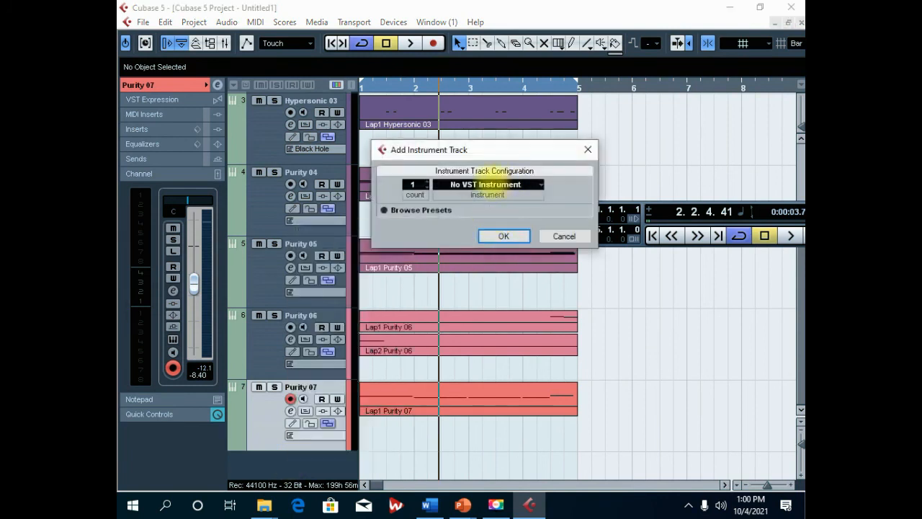
click(489, 184)
click(479, 373)
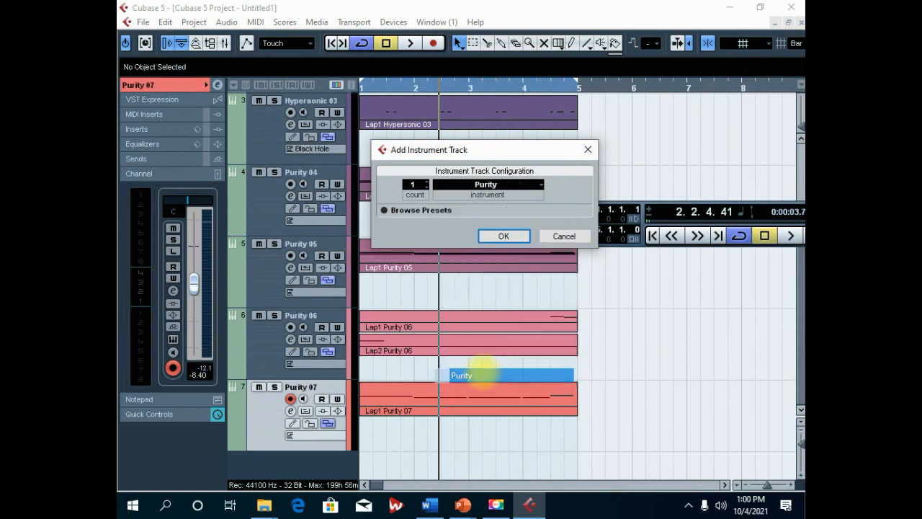
click(504, 236)
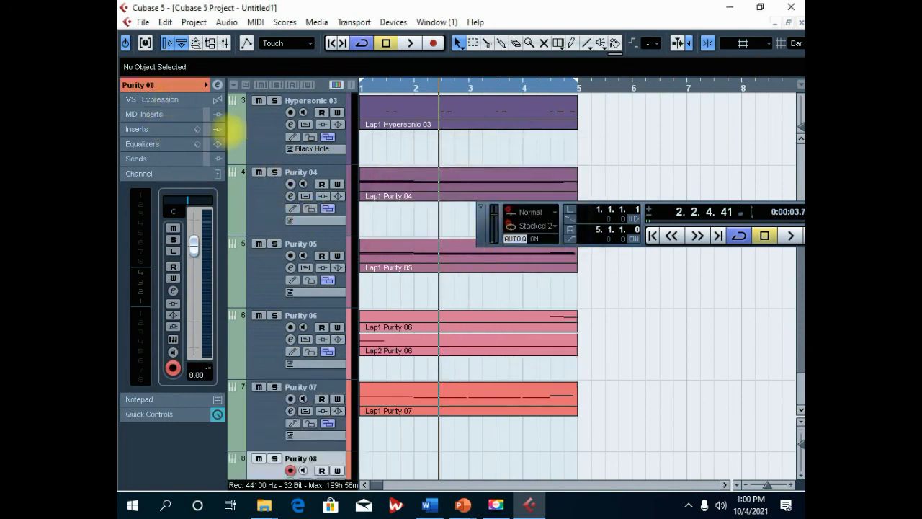
Step: Open the preset list of the Purity 08 track's instrument and choose the Guitar & Plucked category
click(141, 84)
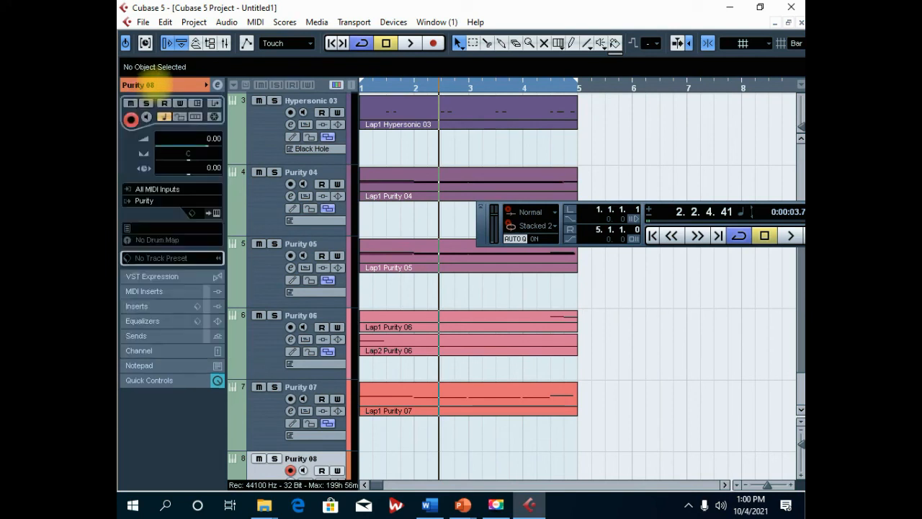
click(208, 213)
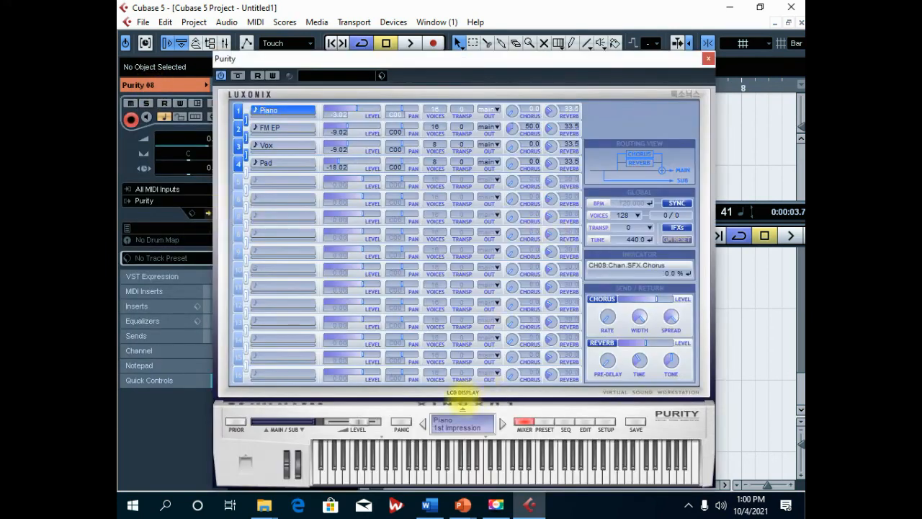
click(544, 422)
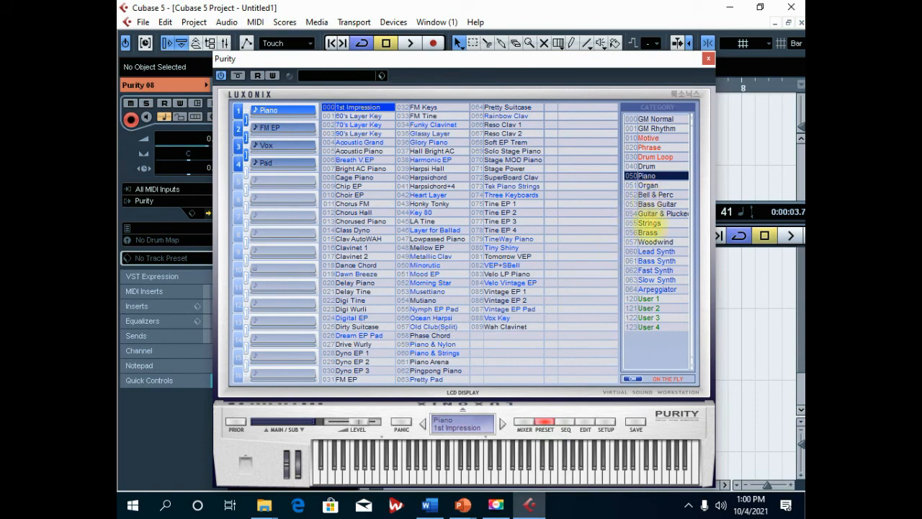
click(649, 214)
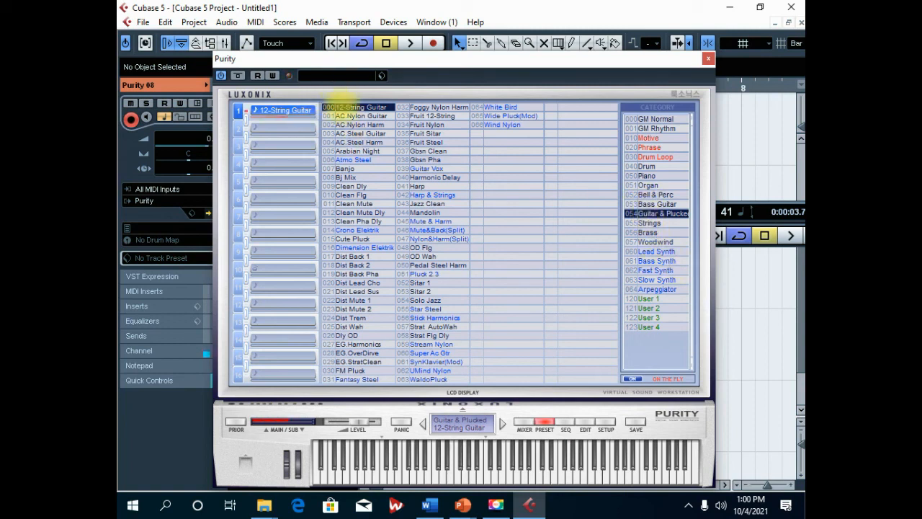
Step: Audition guitar presets such as AC.Nylon Guitar, Cute Pluck, Clean Mute Dly, Clean Pha Dly, Dist Trem and Dly OD
click(353, 115)
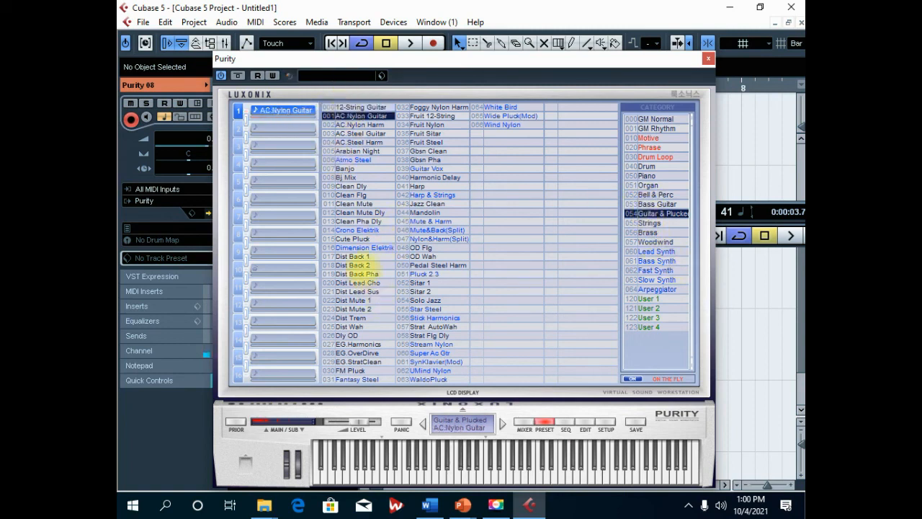
click(364, 266)
click(360, 247)
click(356, 247)
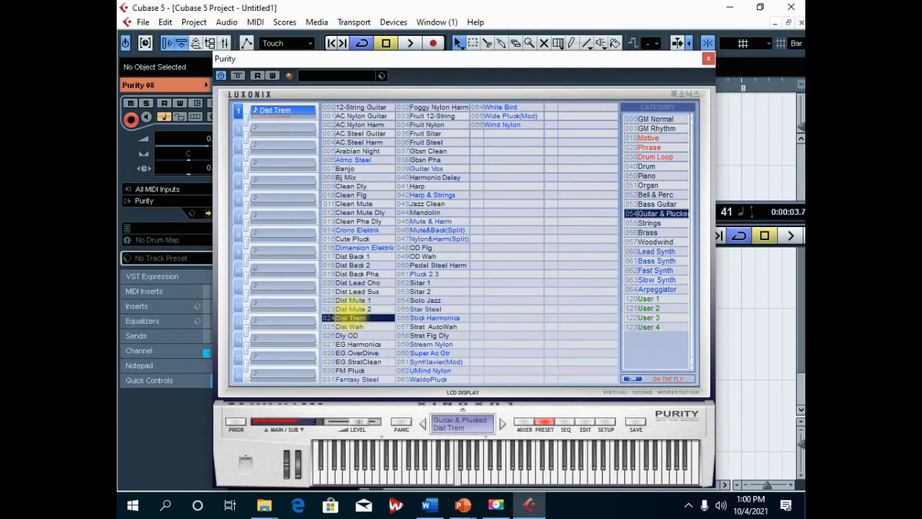
click(351, 300)
click(353, 238)
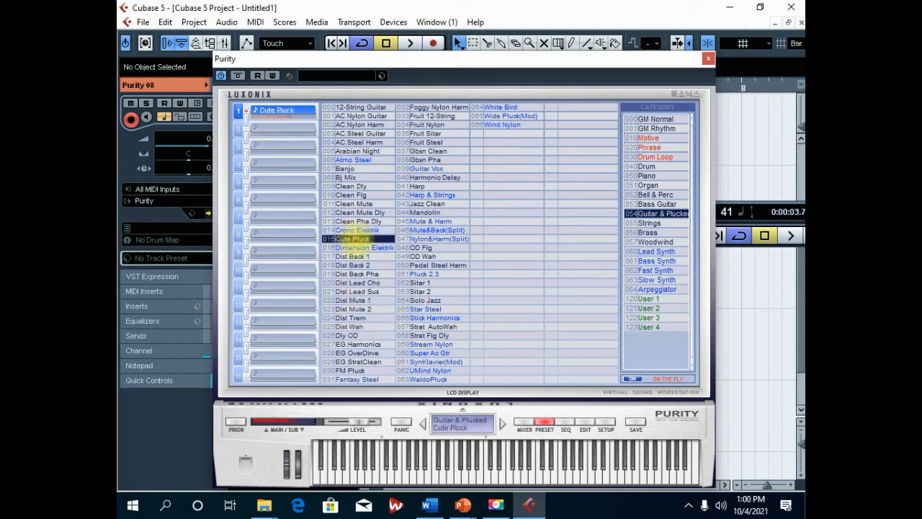
click(356, 203)
click(356, 212)
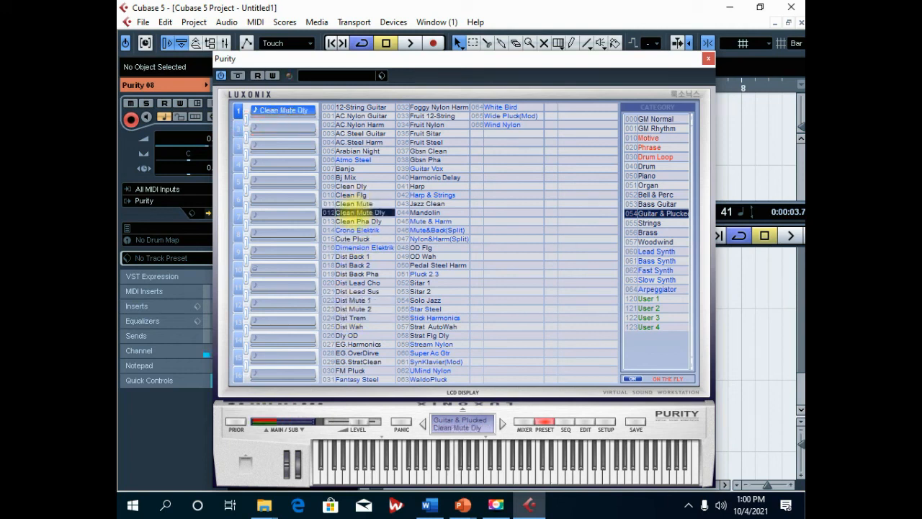
click(357, 220)
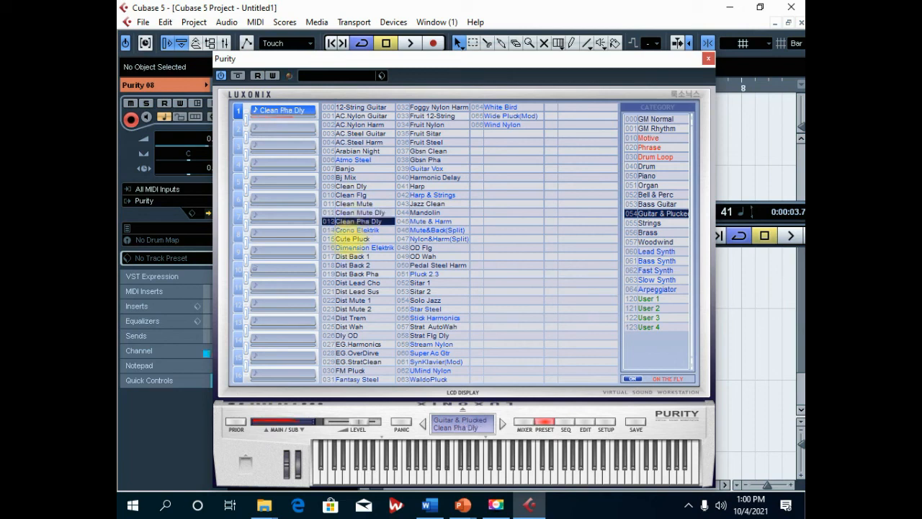
click(355, 238)
click(353, 256)
click(353, 265)
click(353, 274)
click(353, 291)
click(353, 309)
click(352, 317)
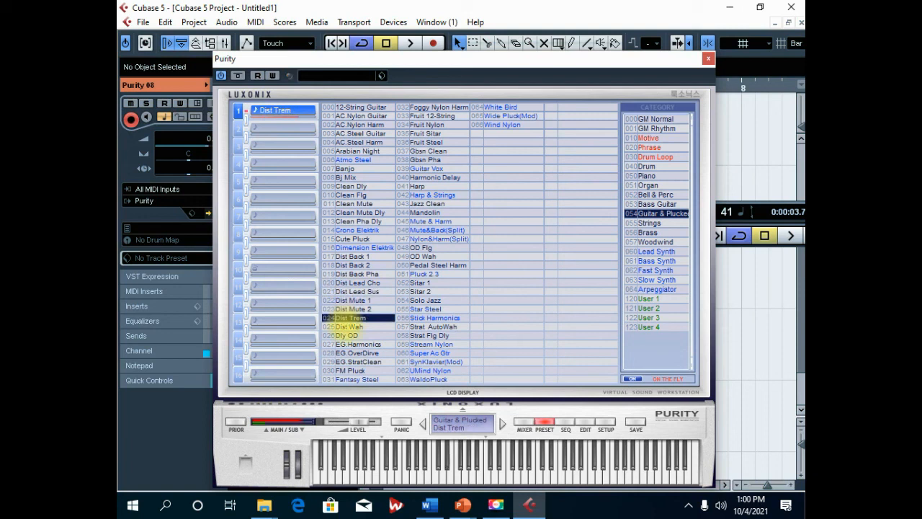
click(353, 326)
click(353, 335)
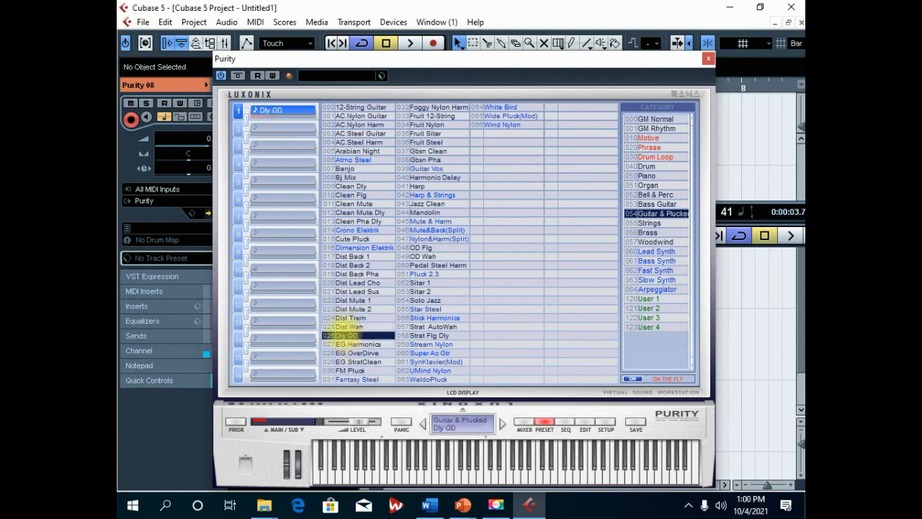
Step: Compare Dist Back Pha and Dist Back 1, load the Dimension Elektrik preset and close the Purity instrument
click(351, 274)
click(352, 255)
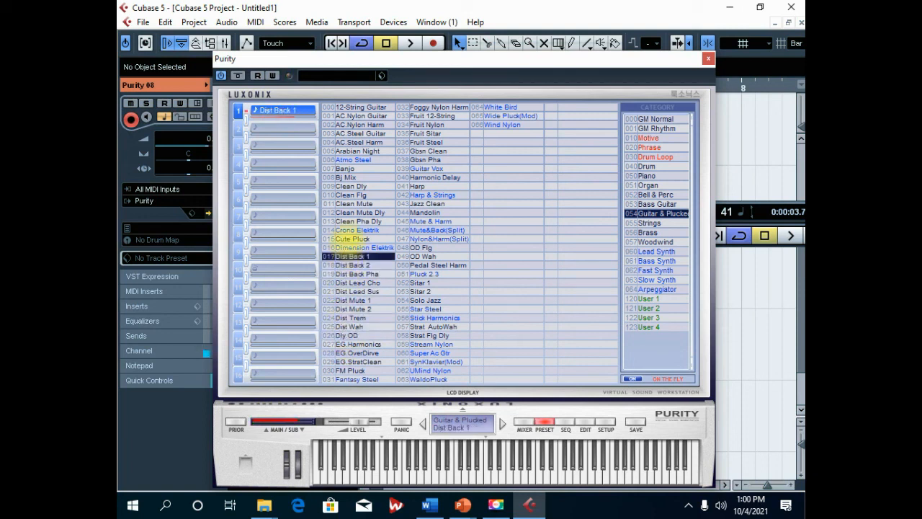
click(357, 247)
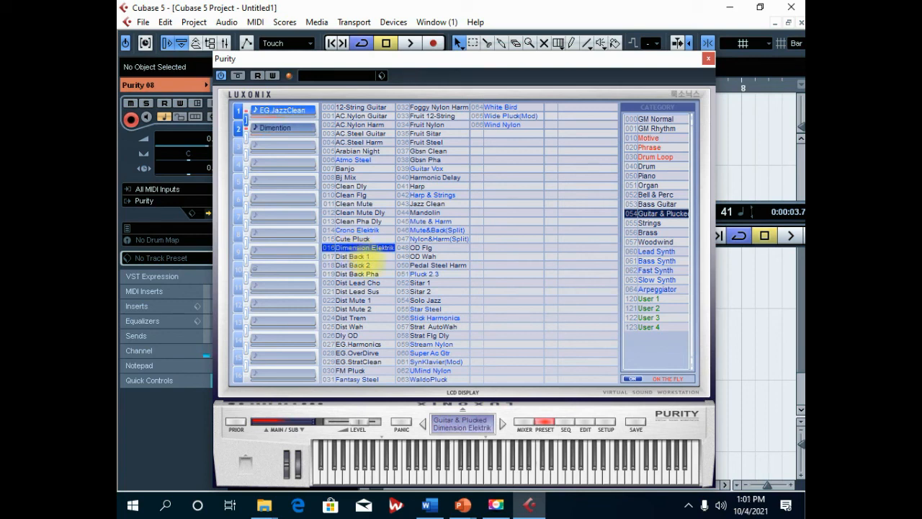
click(708, 58)
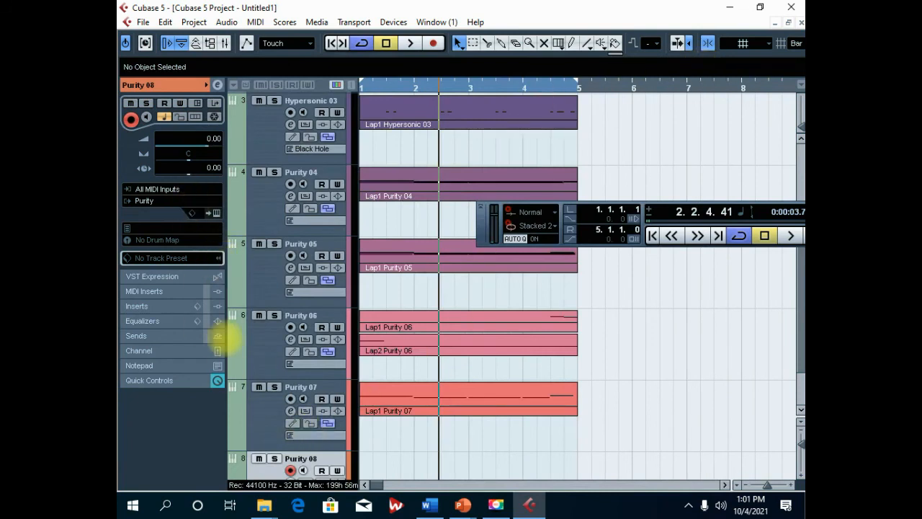
Step: Reopen Purity 08's instrument, try the AC.Nylon presets, load 12-String Guitar into the first part and close the instrument
click(210, 213)
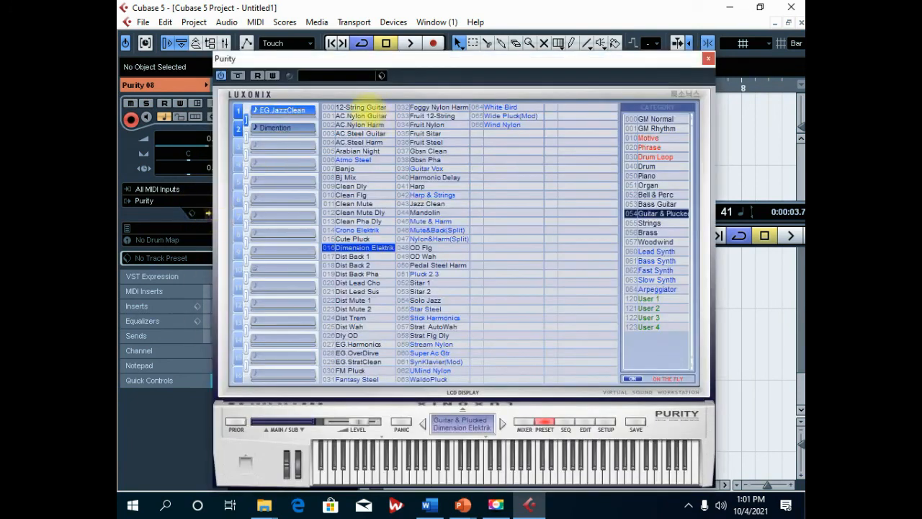
click(369, 116)
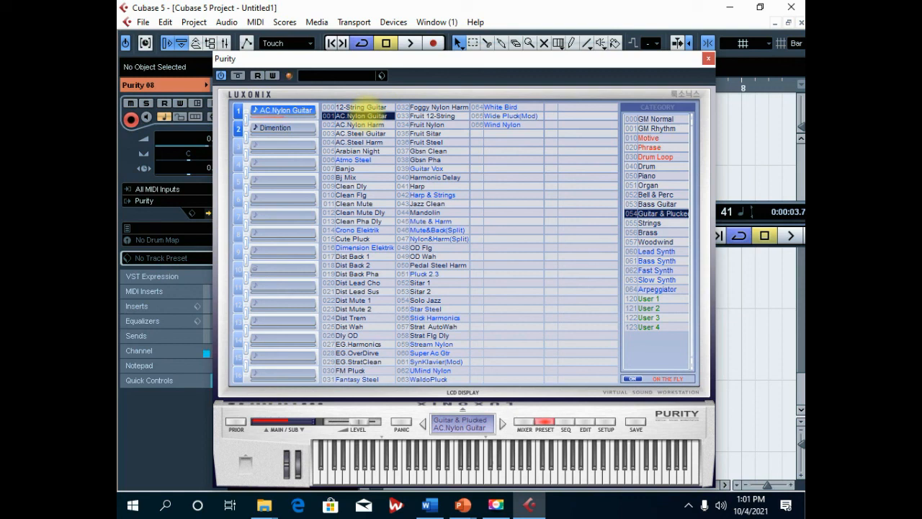
click(366, 125)
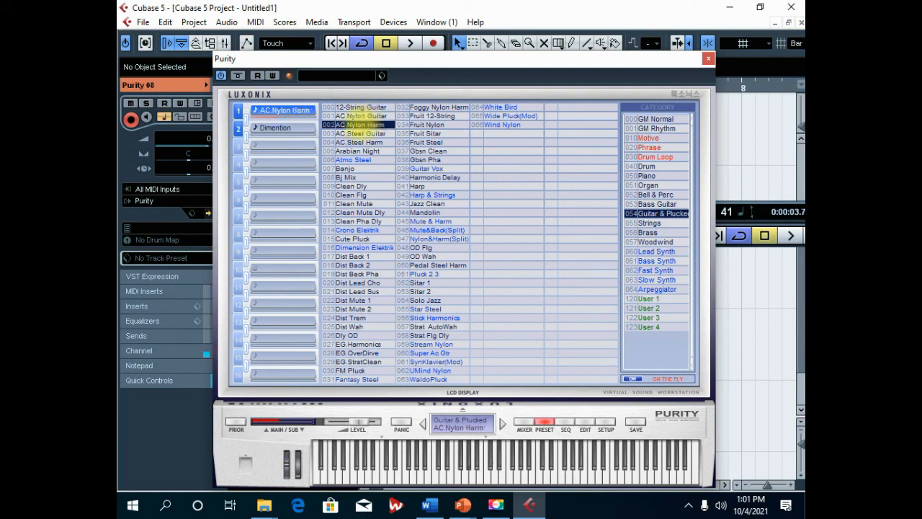
click(360, 107)
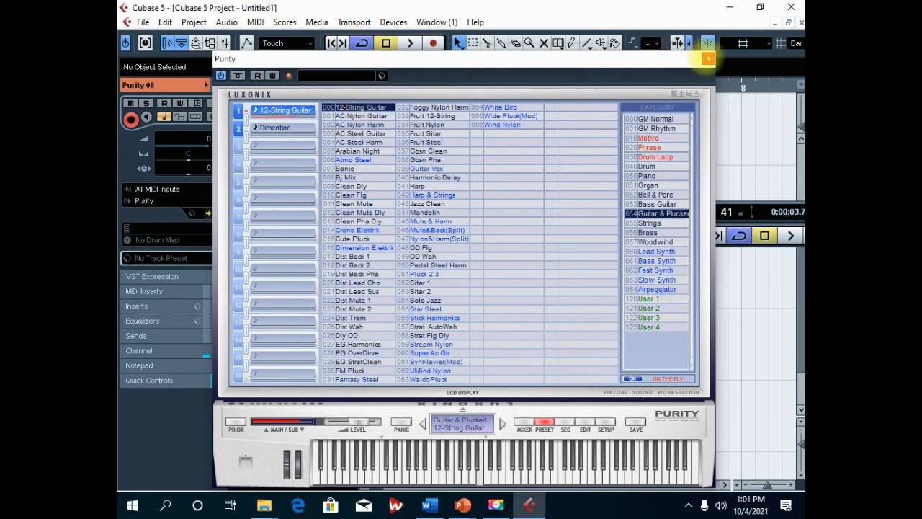
click(709, 59)
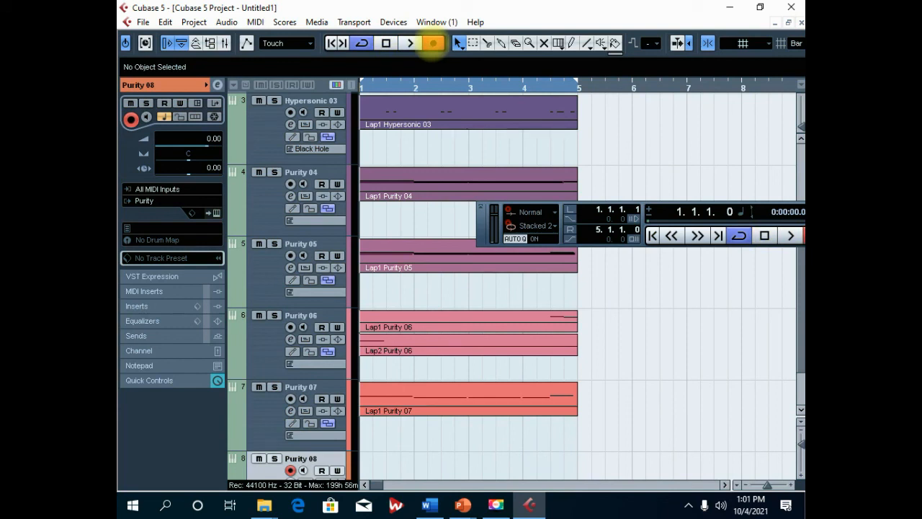
Step: Record a guitar part onto Purity 08 over the four-bar loop, stop and play it back from the project start
click(433, 43)
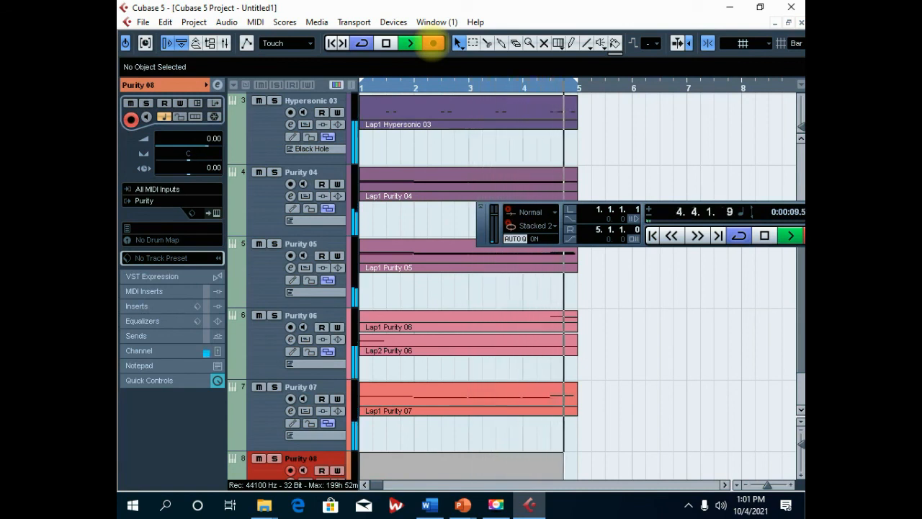
key(space)
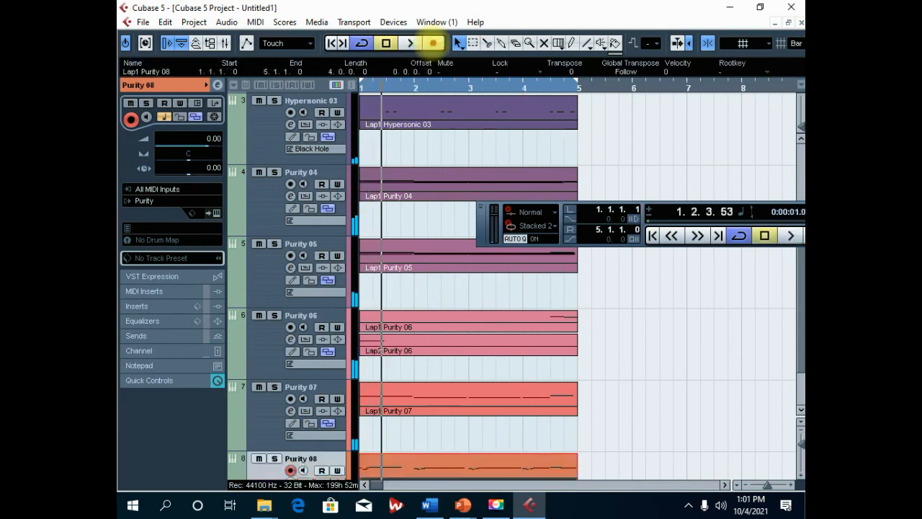
click(331, 45)
key(space)
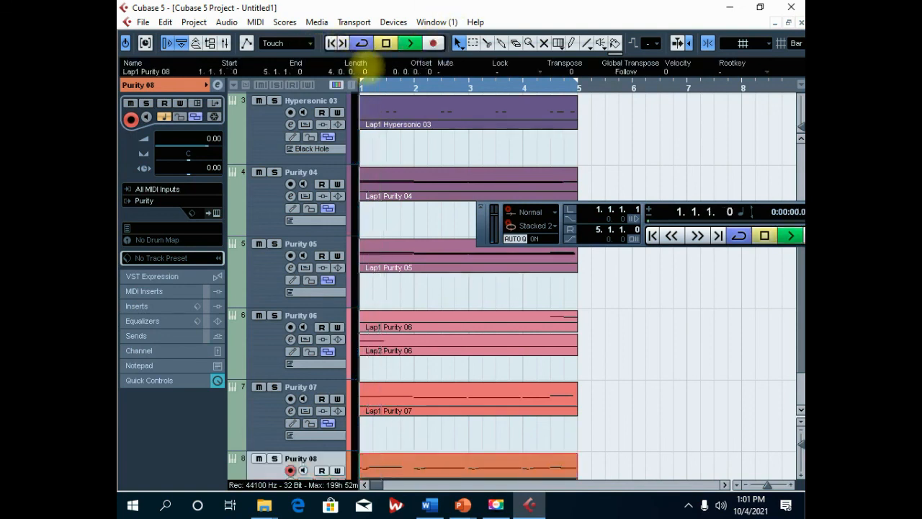
Step: Solo Purity 08, load the AC.Nylon Guitar preset in its Purity instrument during playback and unsolo the track
scroll(443, 277, down, 1)
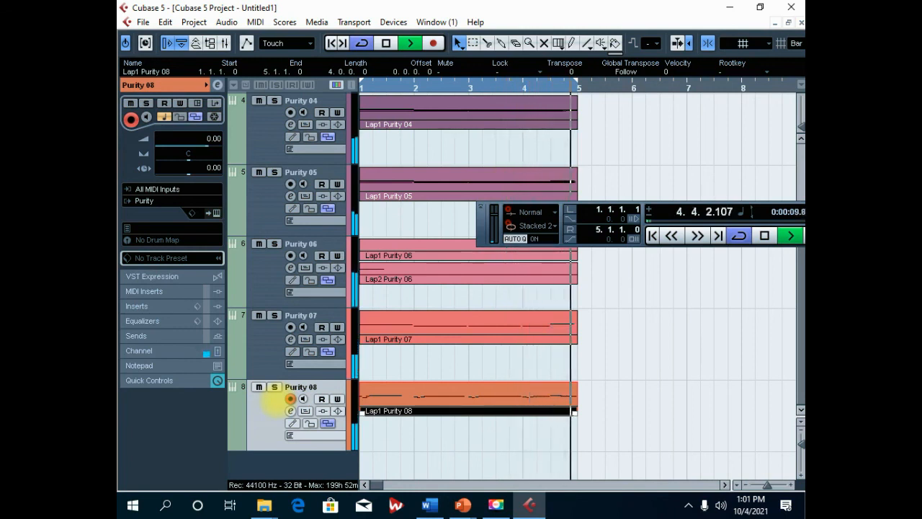
key(space)
click(274, 388)
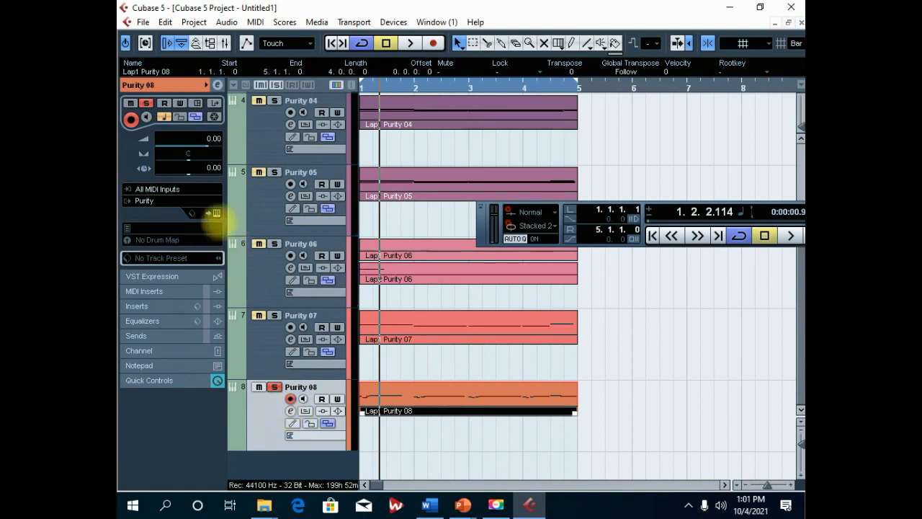
click(213, 213)
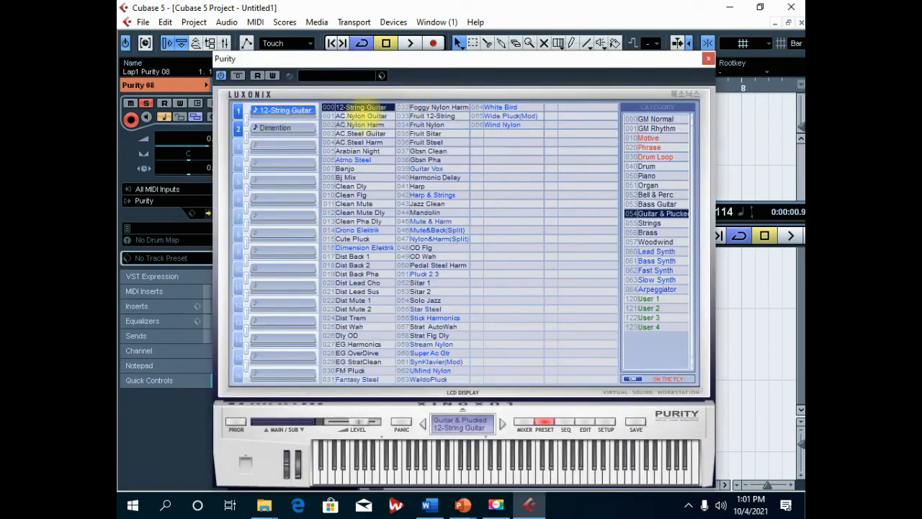
key(space)
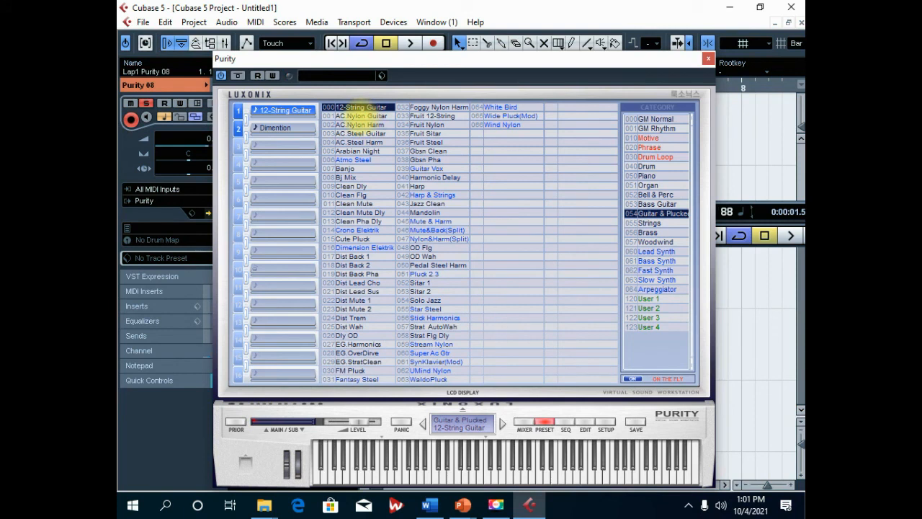
click(359, 116)
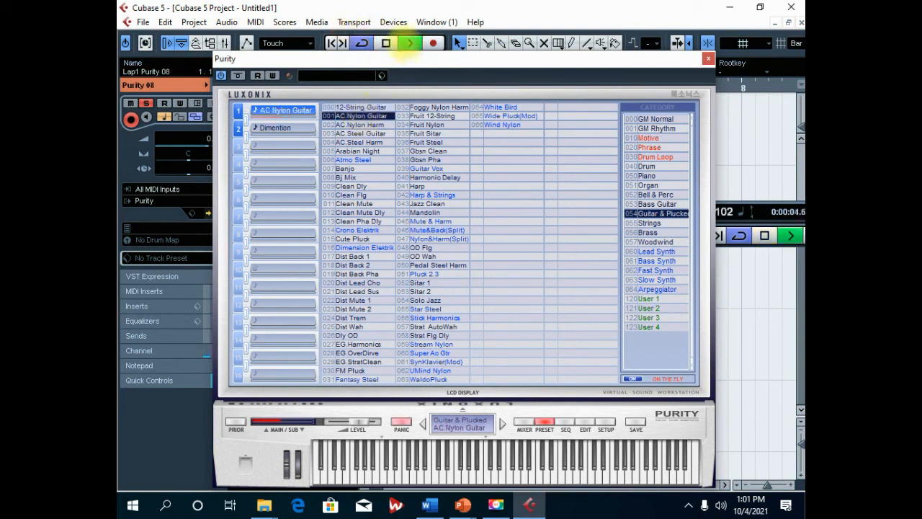
drag(351, 64, 544, 65)
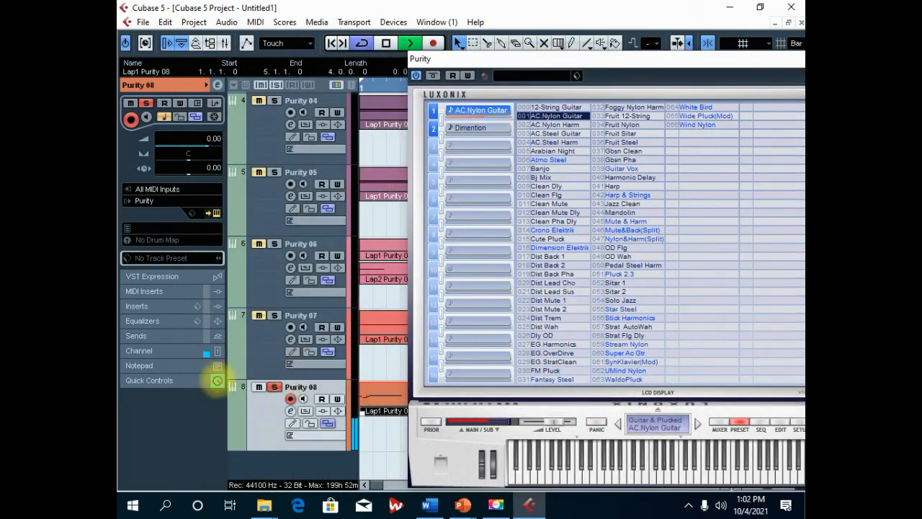
click(274, 387)
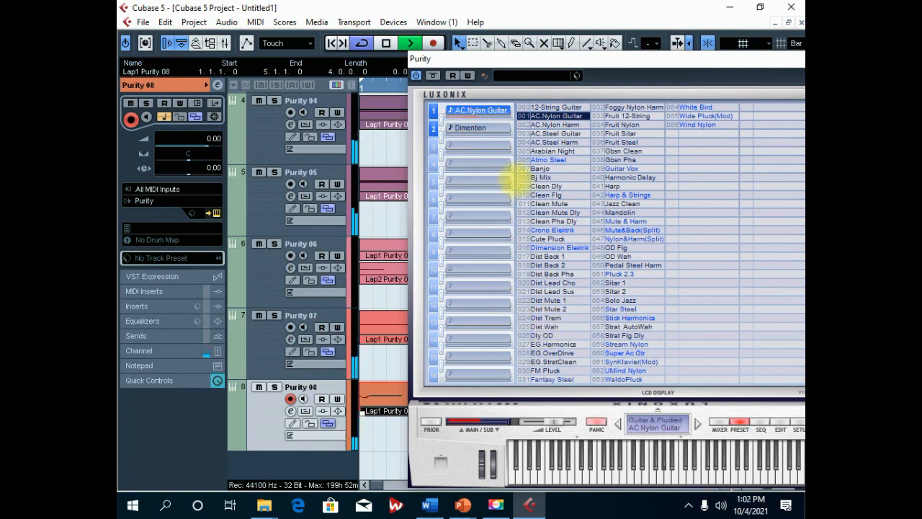
Step: Audition Dist Trem, Dist Wah, Dly OD and EG.Harmonics on Purity 08 against the full beat and return to AC.Nylon Guitar
click(546, 309)
click(541, 317)
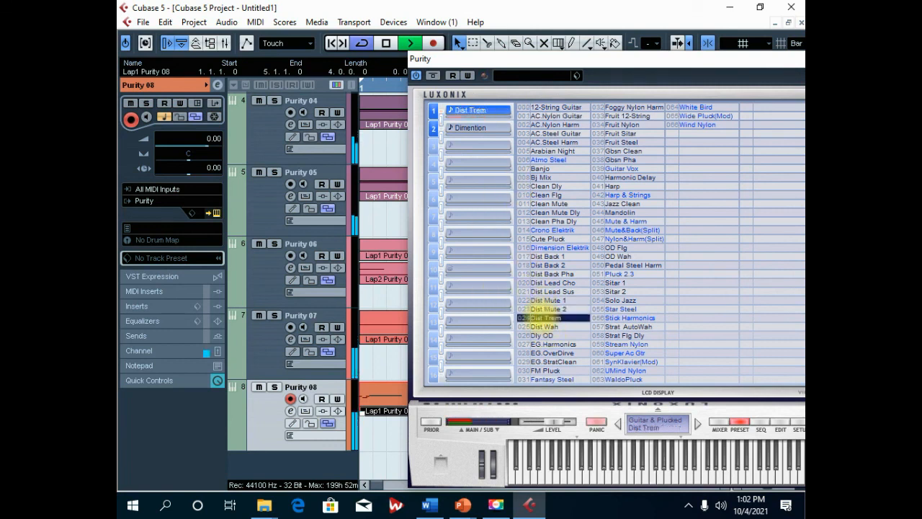
click(544, 326)
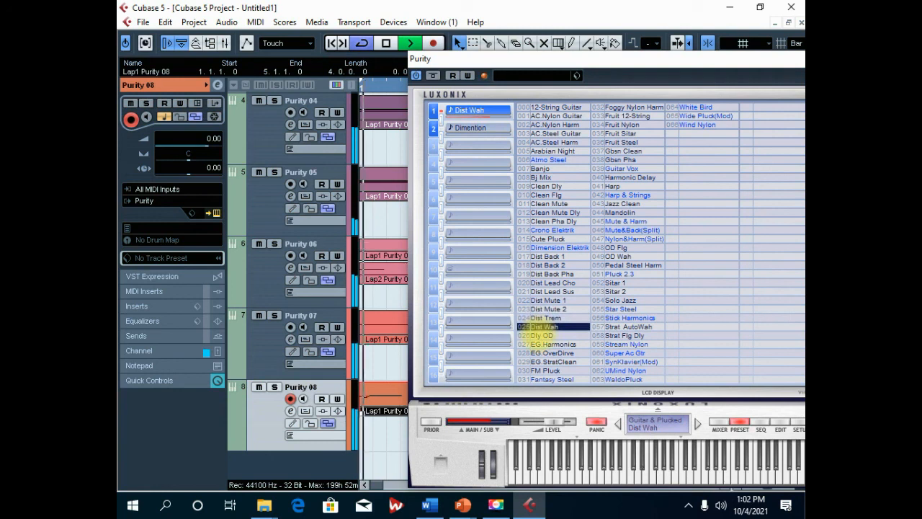
click(541, 335)
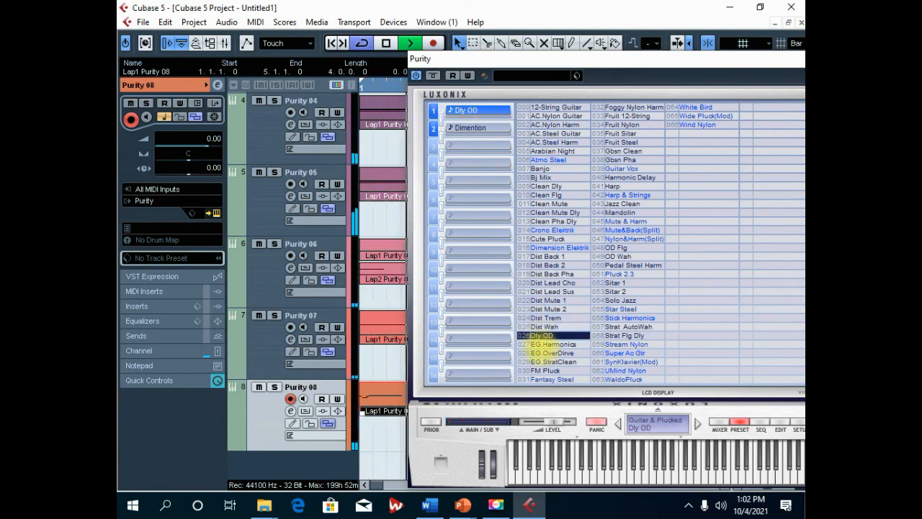
click(542, 343)
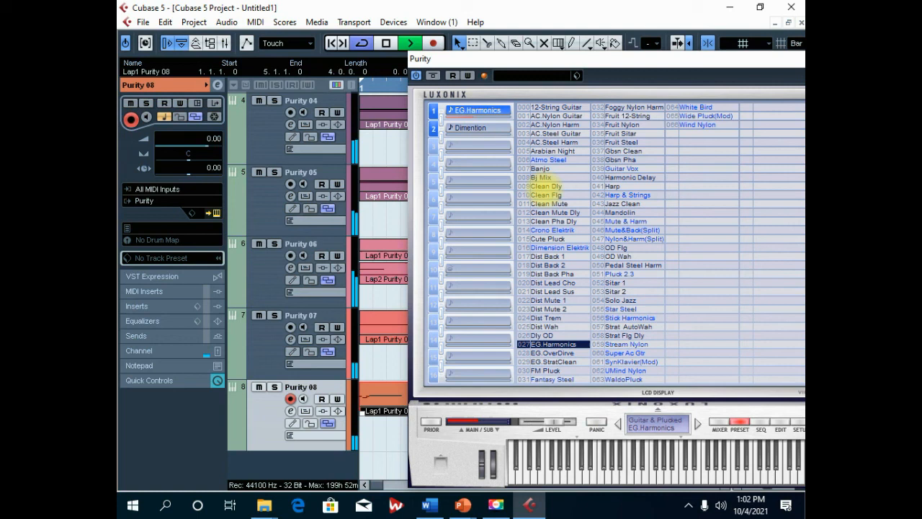
click(552, 115)
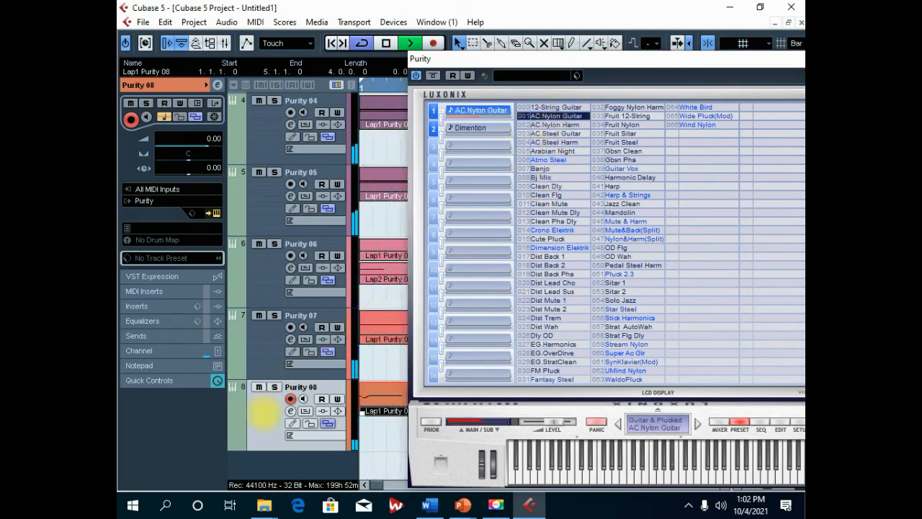
Step: Close the Purity instrument, lower the Purity 08 channel volume to -1.89 and stop playback
drag(749, 59, 493, 80)
click(645, 80)
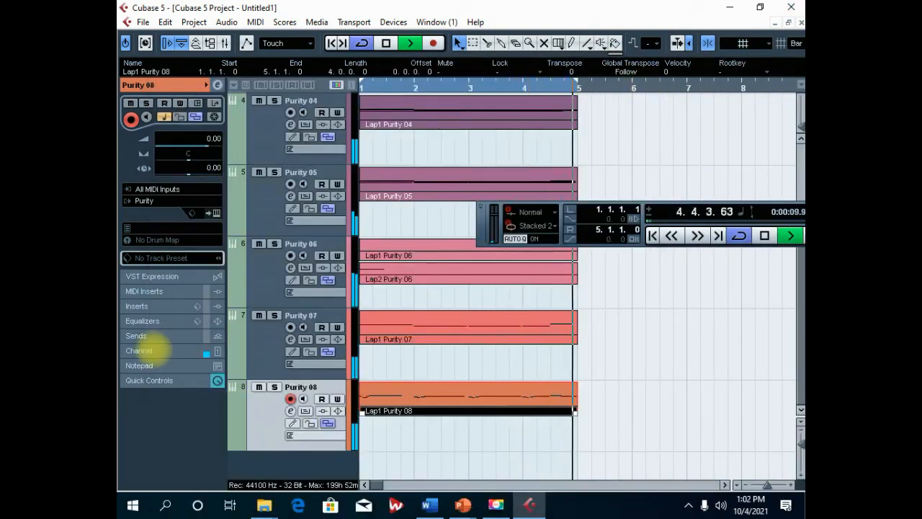
click(149, 350)
drag(193, 244, 196, 257)
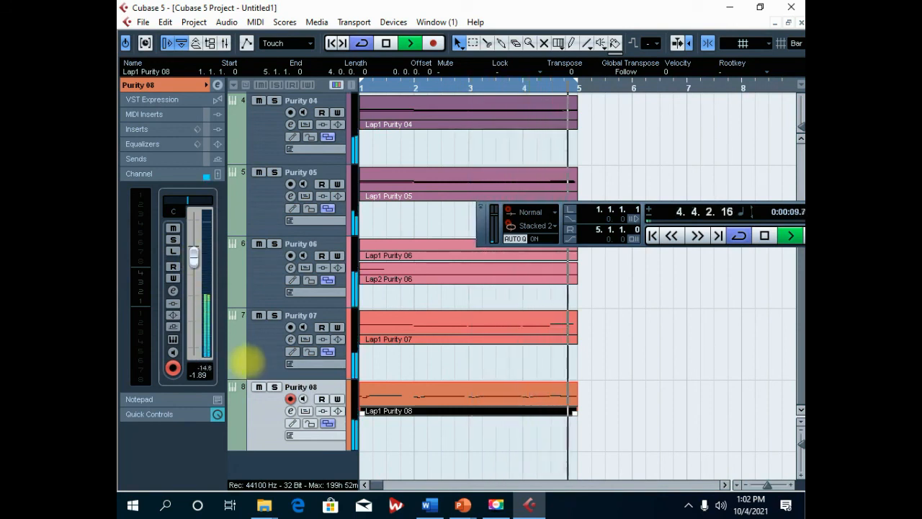
drag(642, 206, 703, 187)
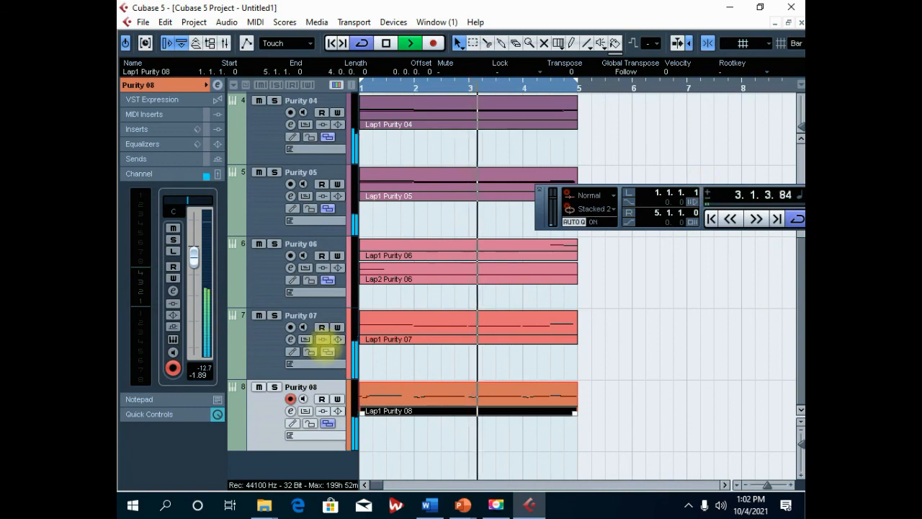
key(space)
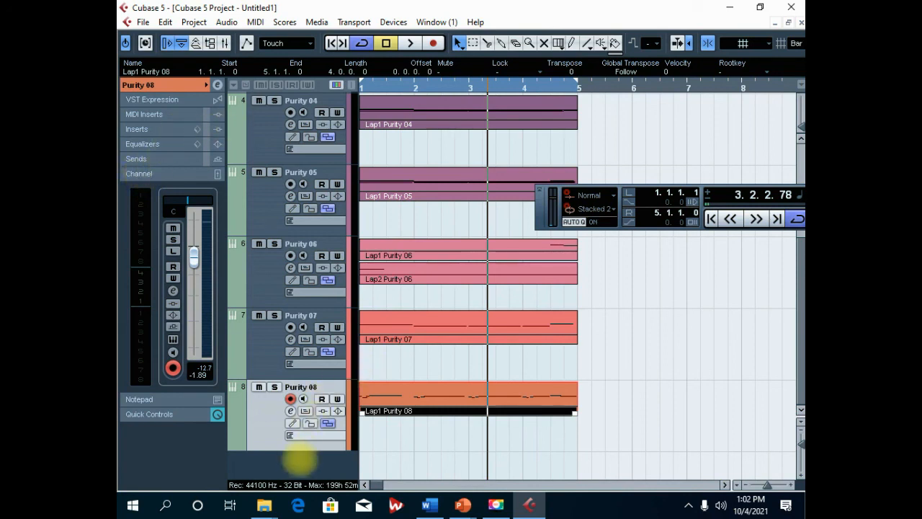
Step: Add one new instrument track that uses the Purity VST instrument below Purity 08
right_click(298, 458)
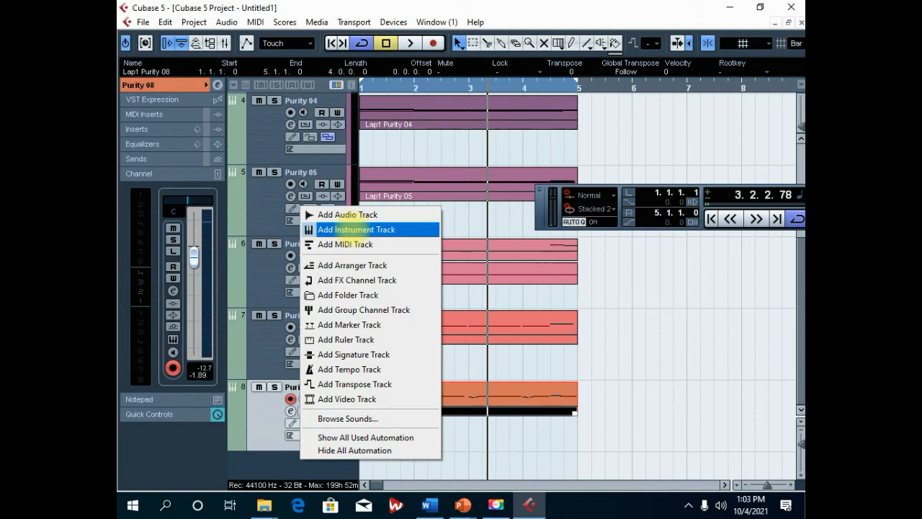
click(353, 227)
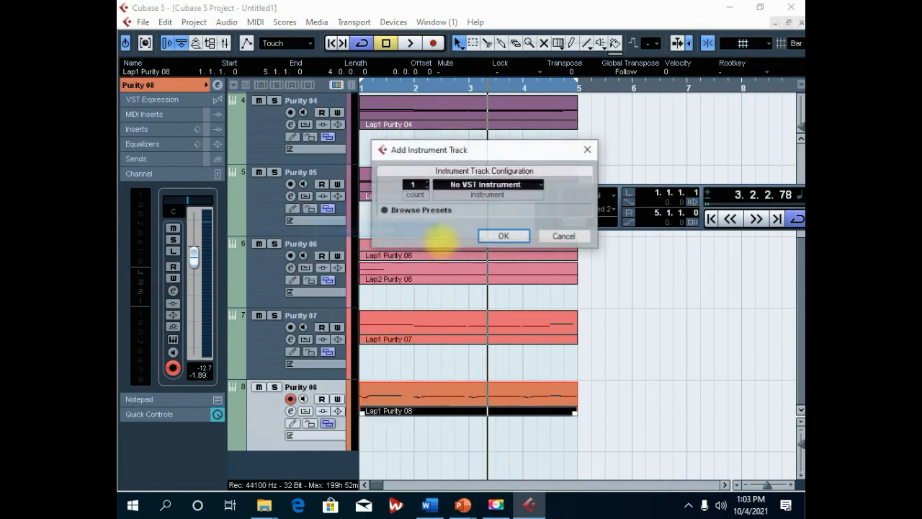
click(487, 185)
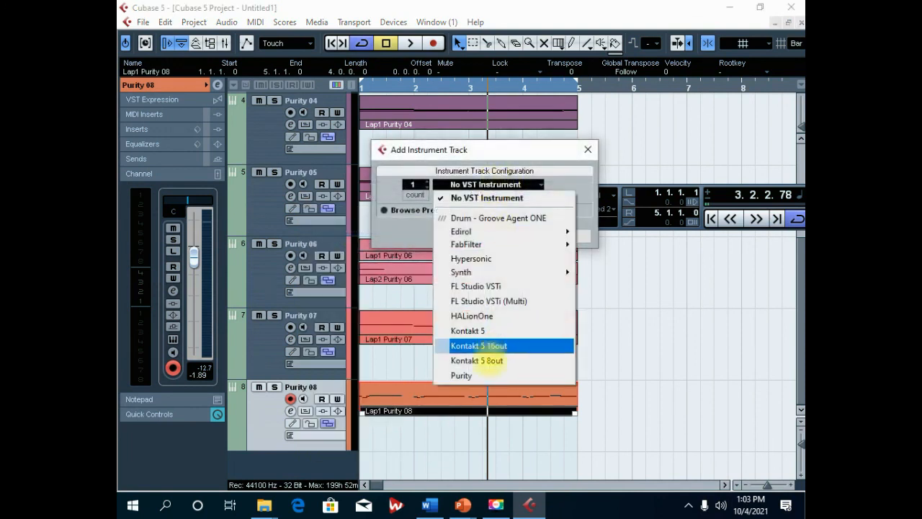
click(475, 374)
click(503, 235)
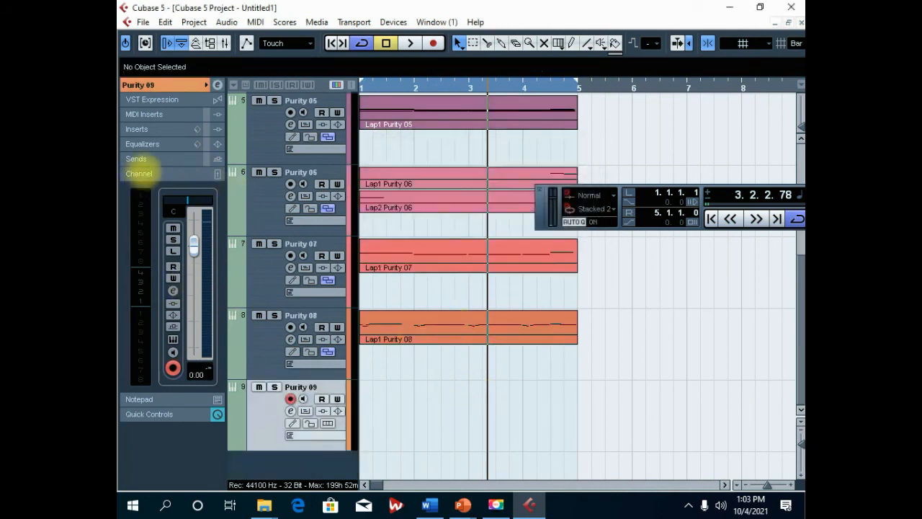
Step: Open Purity 09's instrument, audition Guitar & Plucked presets such as Clean Pha Dly and load Cute Pluck
click(139, 84)
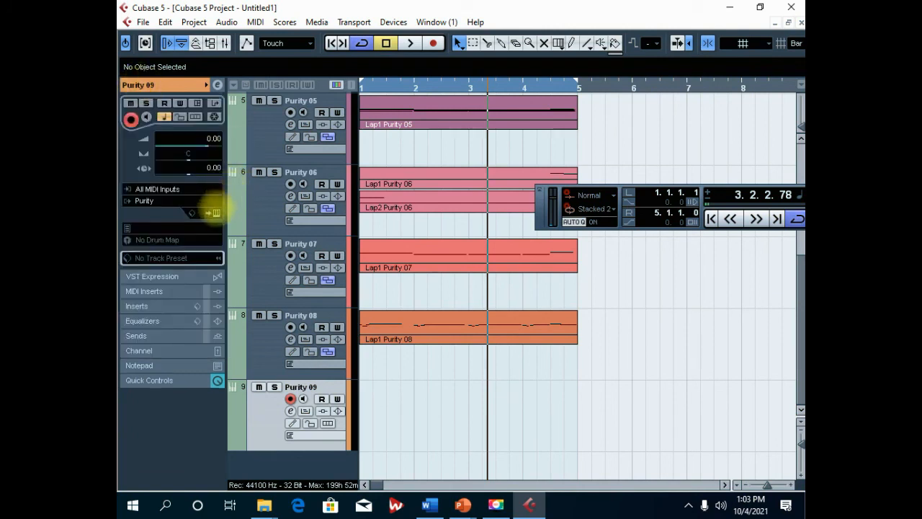
click(207, 213)
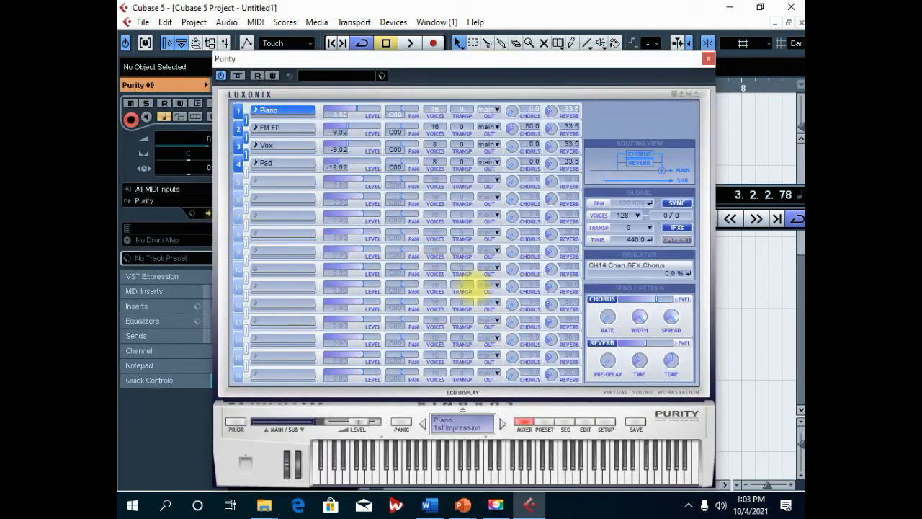
click(543, 422)
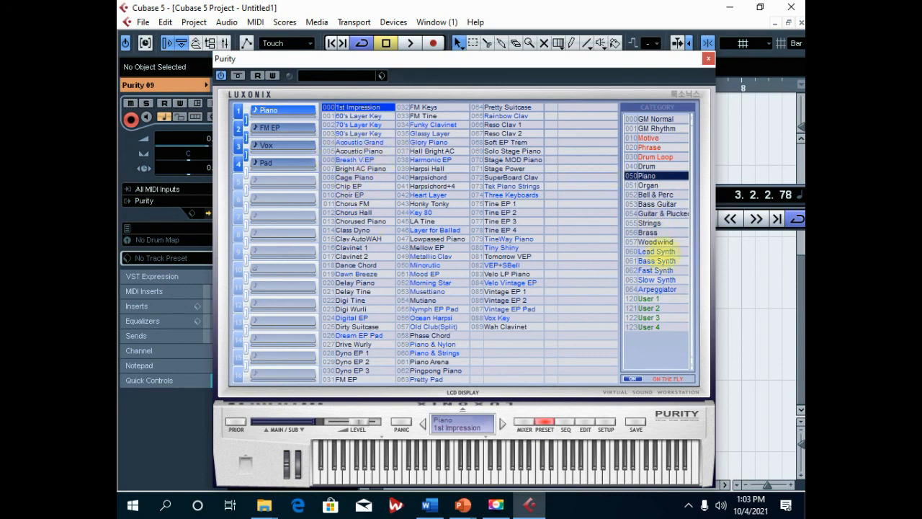
click(652, 213)
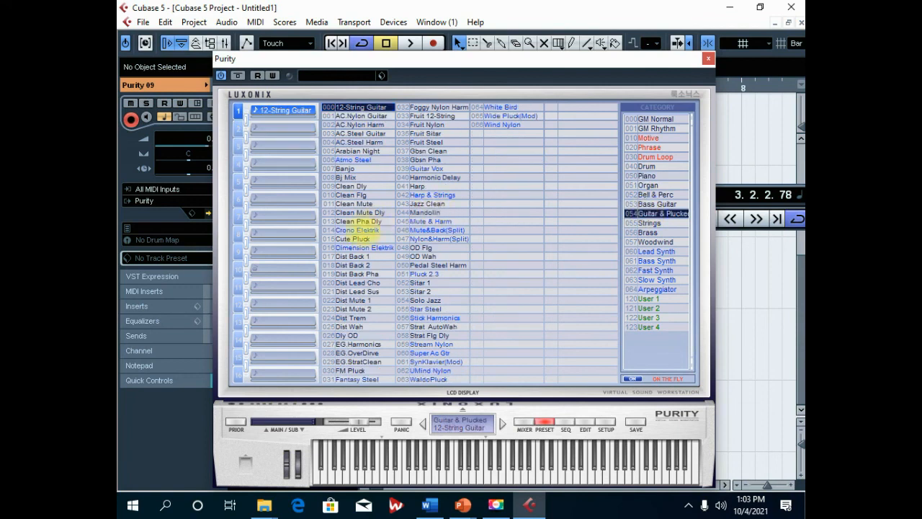
click(357, 221)
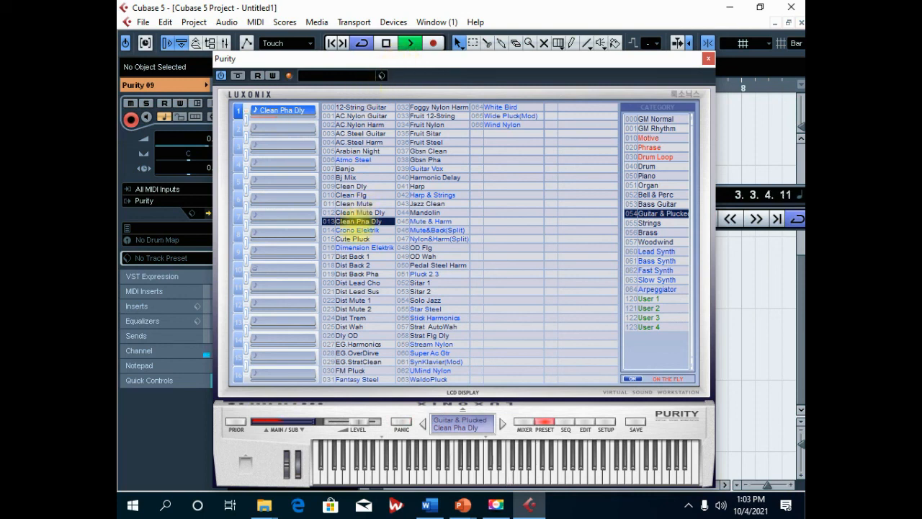
click(355, 228)
click(352, 238)
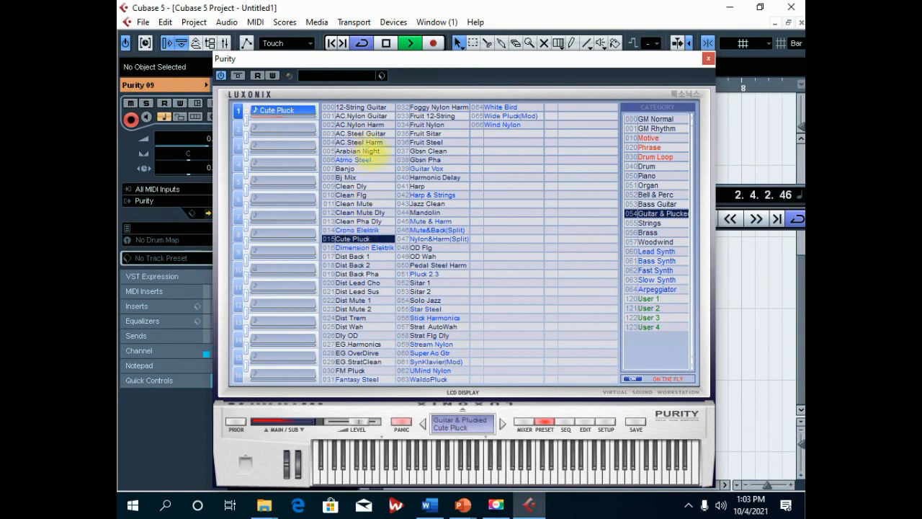
Step: Record a Cute Pluck part onto Purity 09 over the four-bar loop, close the instrument and play it back from the start
click(386, 43)
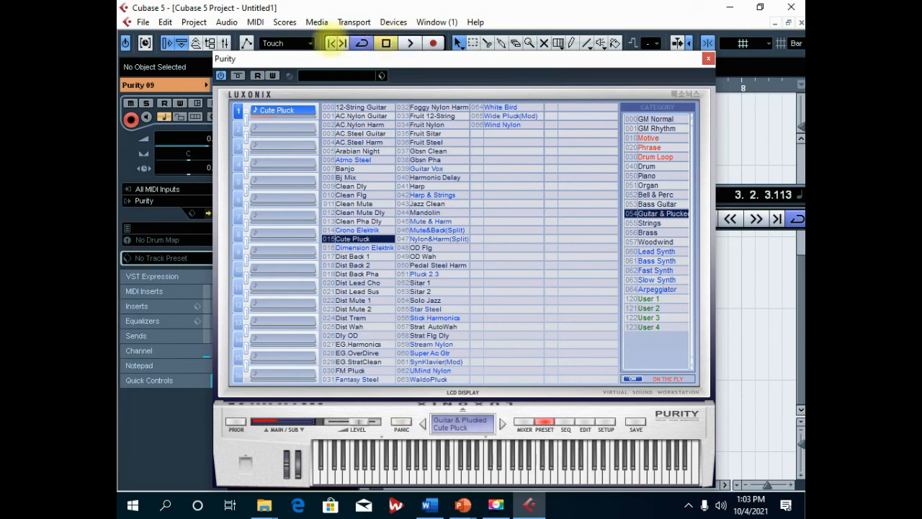
click(386, 43)
click(433, 43)
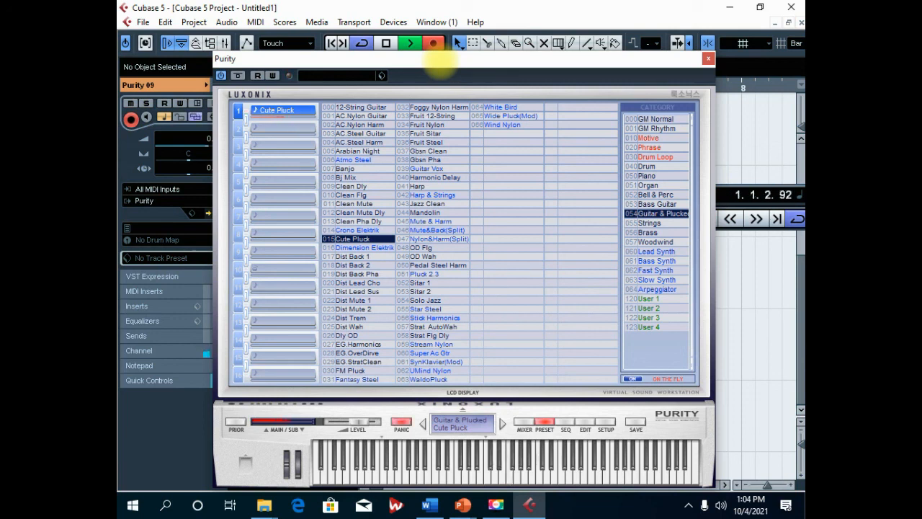
click(387, 43)
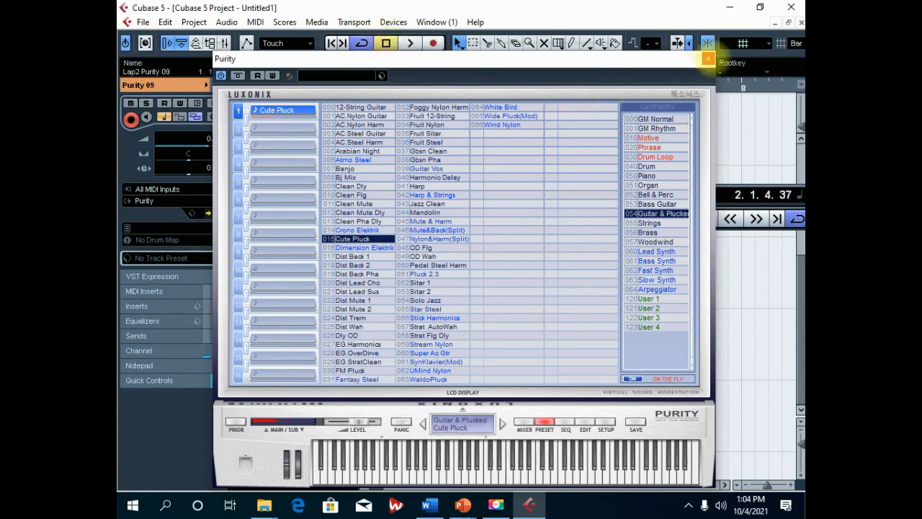
click(709, 58)
click(386, 43)
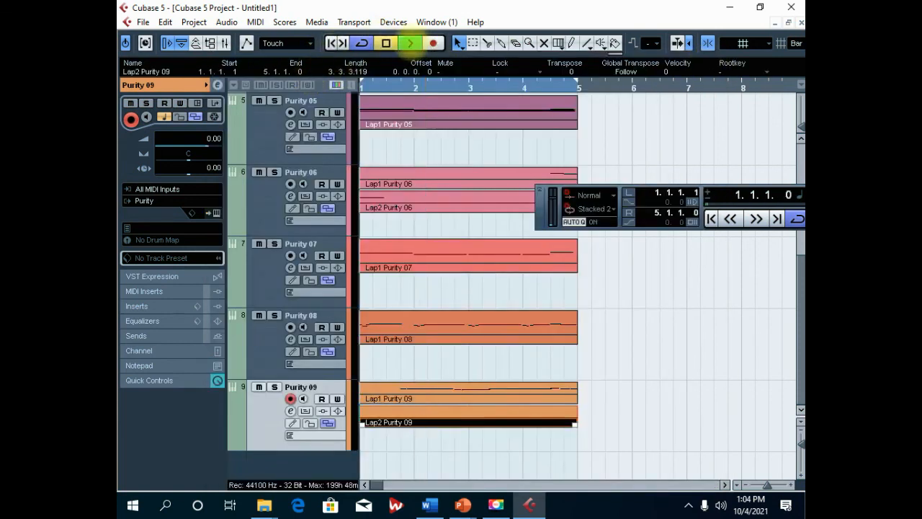
click(411, 43)
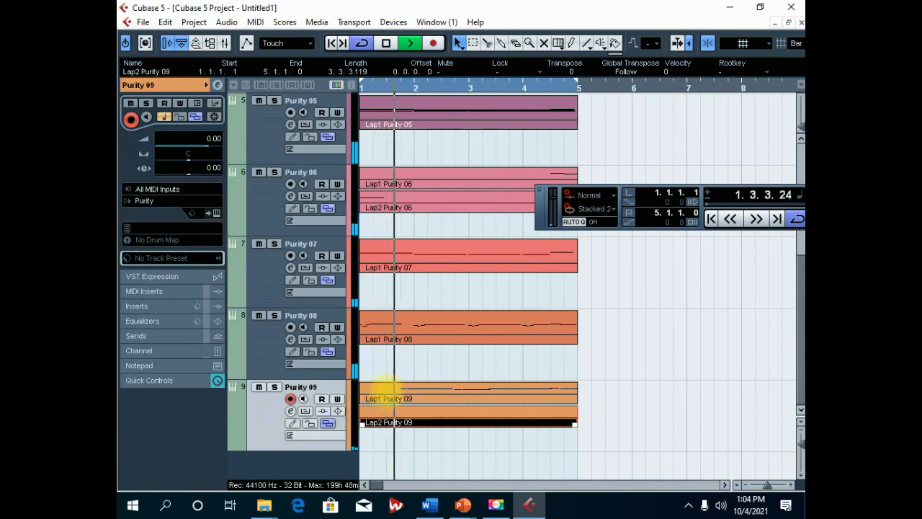
Step: Open the Lap1 Purity 09 part in the Key Editor and shorten its last note at the end of bar 4
double_click(376, 395)
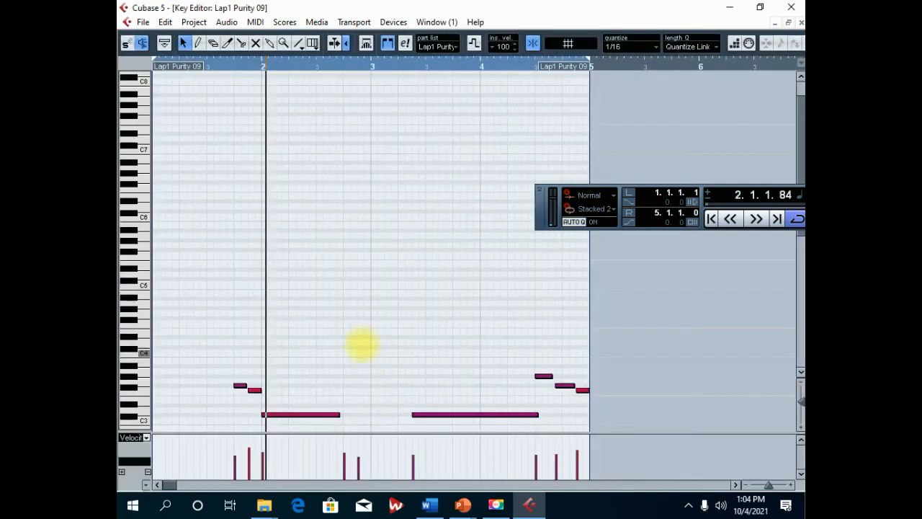
scroll(356, 338, down, 4)
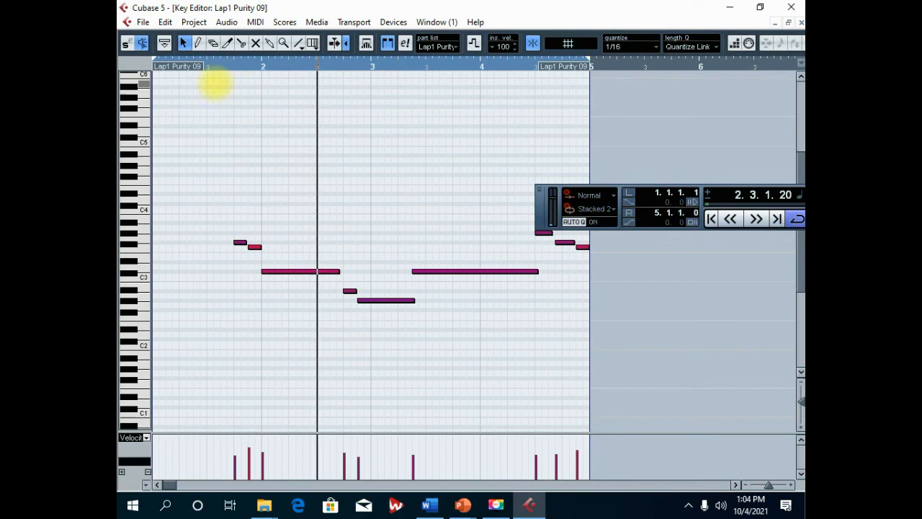
click(212, 67)
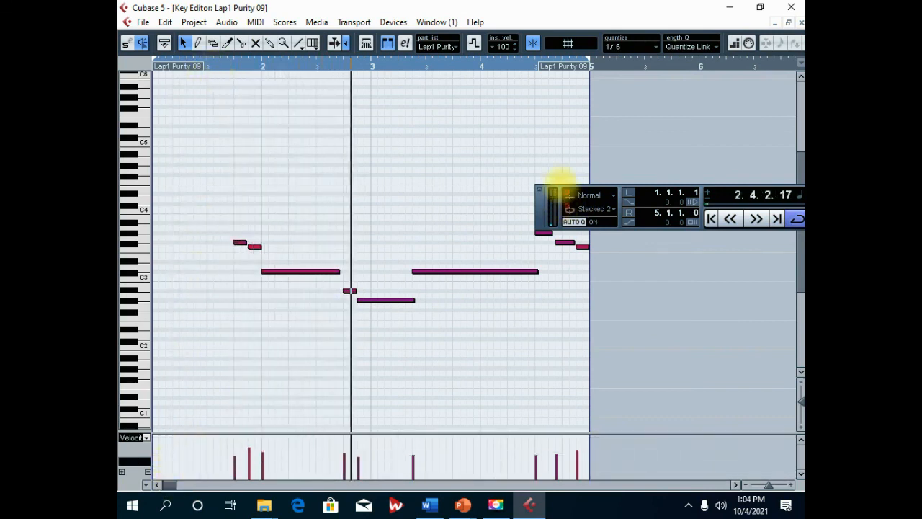
drag(561, 176, 681, 116)
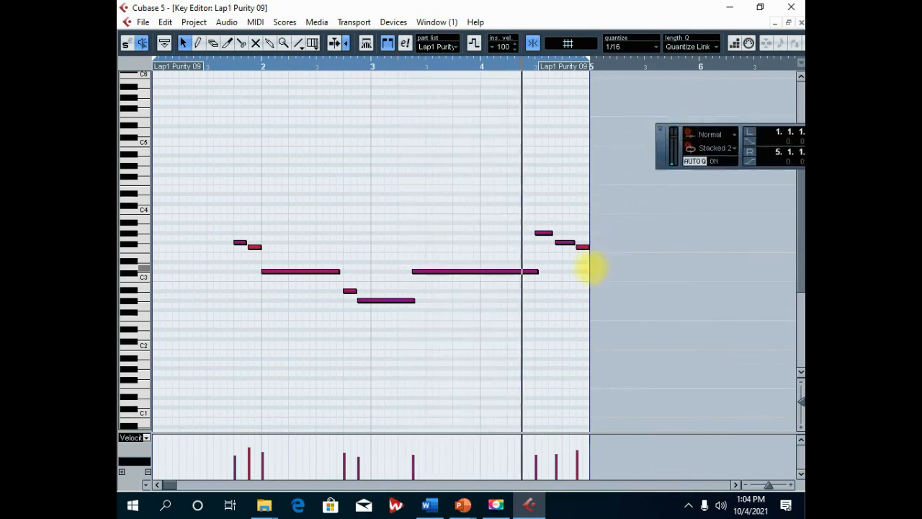
drag(589, 247, 583, 247)
click(506, 69)
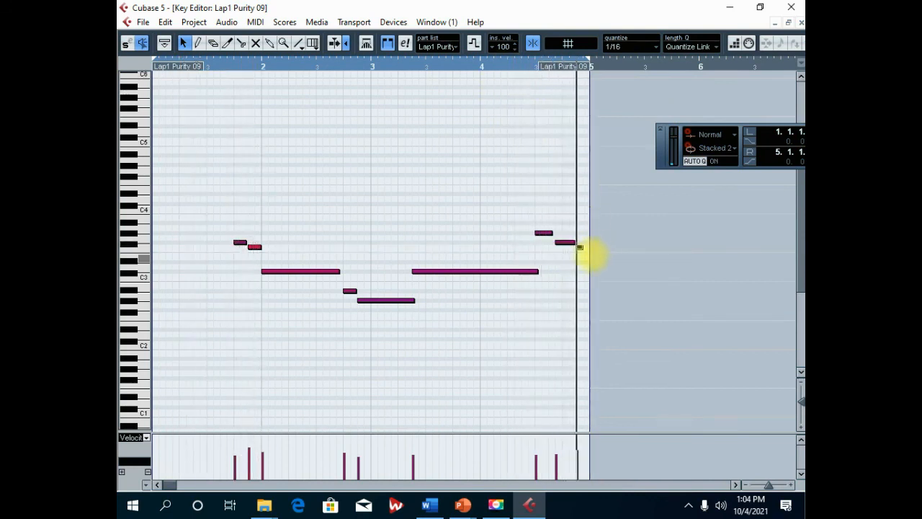